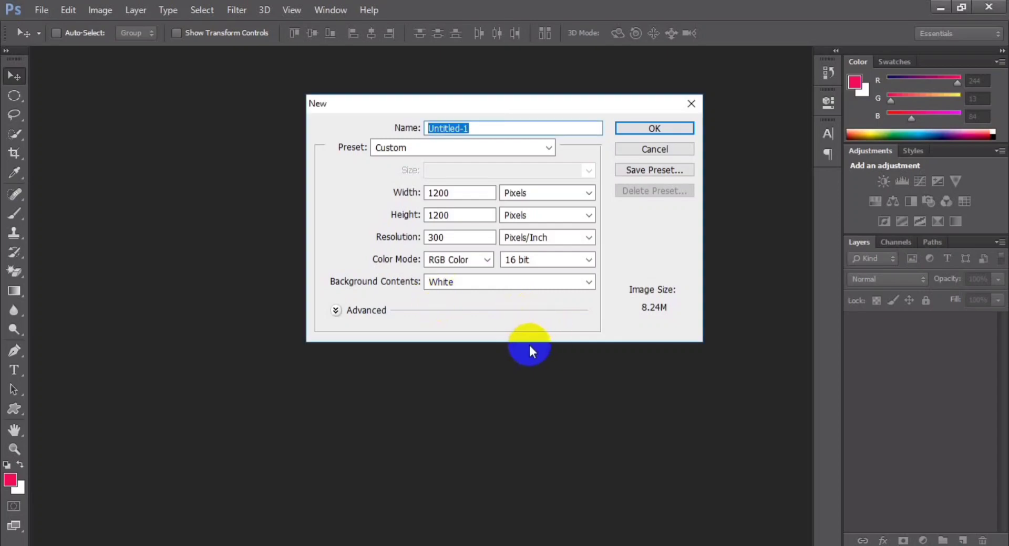
Name a new document 'social media post design facebook' and create it at 1200×1200 px, 300 ppi, white.
type("socail")
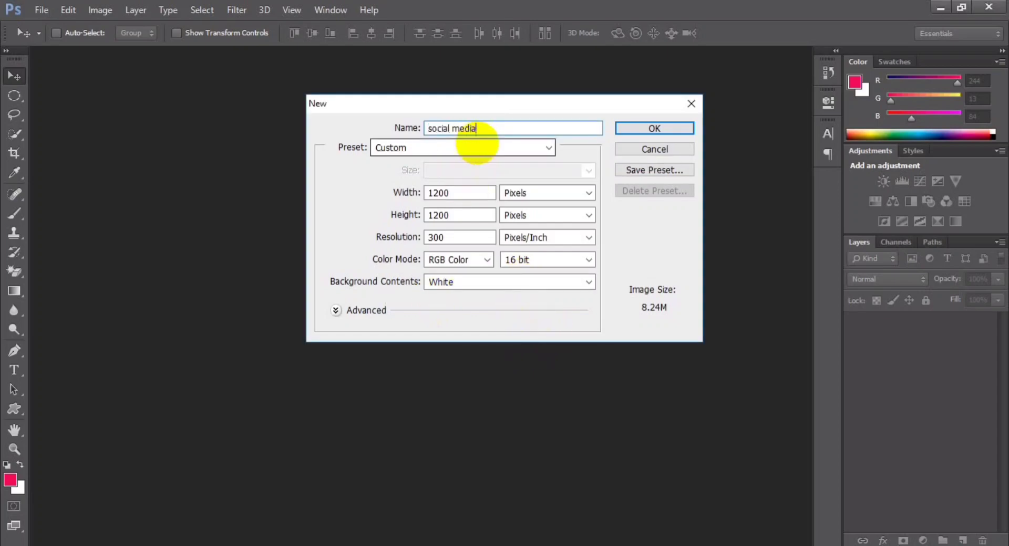
type(" p")
type("ost des")
type("ign facebook")
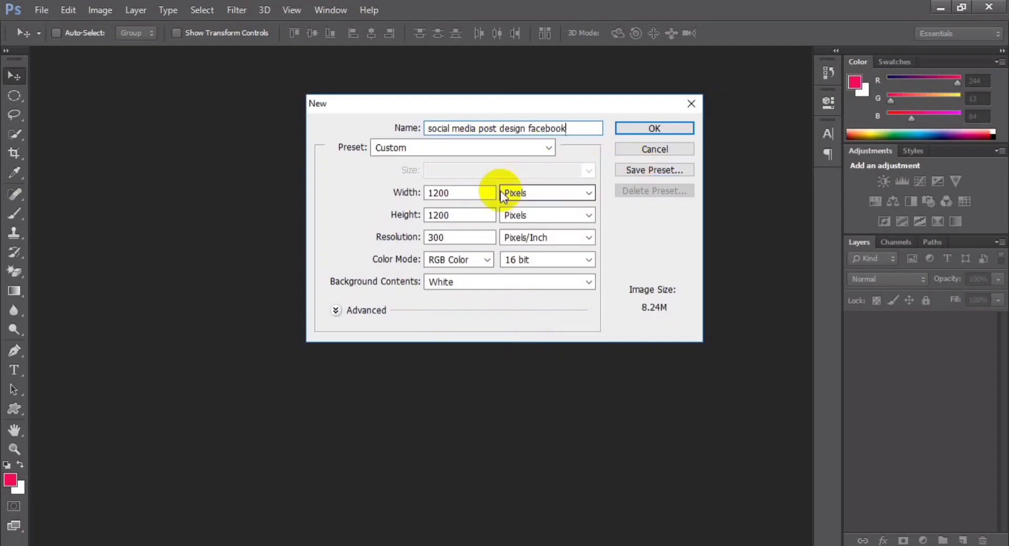
left_click(642, 127)
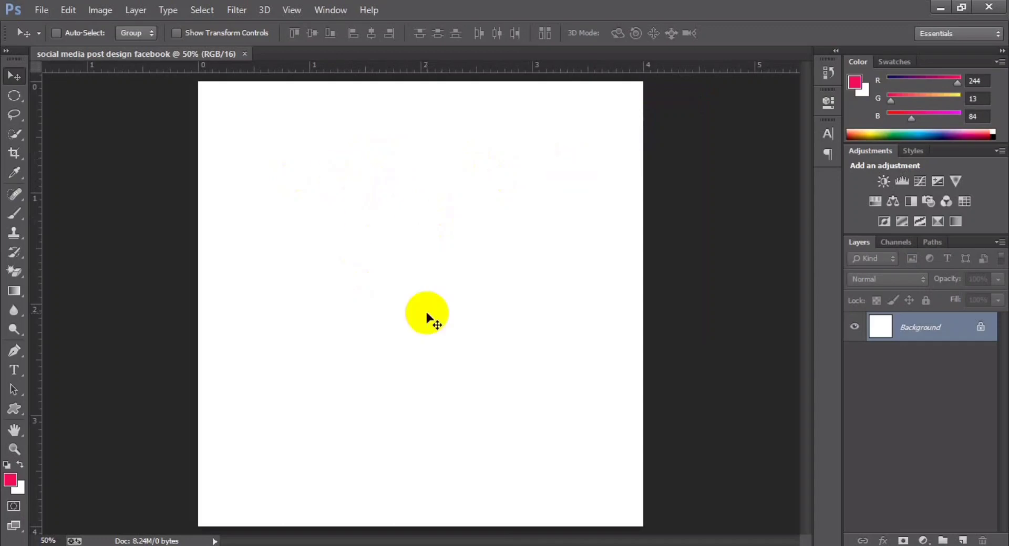
Drag the pngegg torn-paper image from the Downloads folder onto the canvas.
key("alt+Tab")
key("Tab")
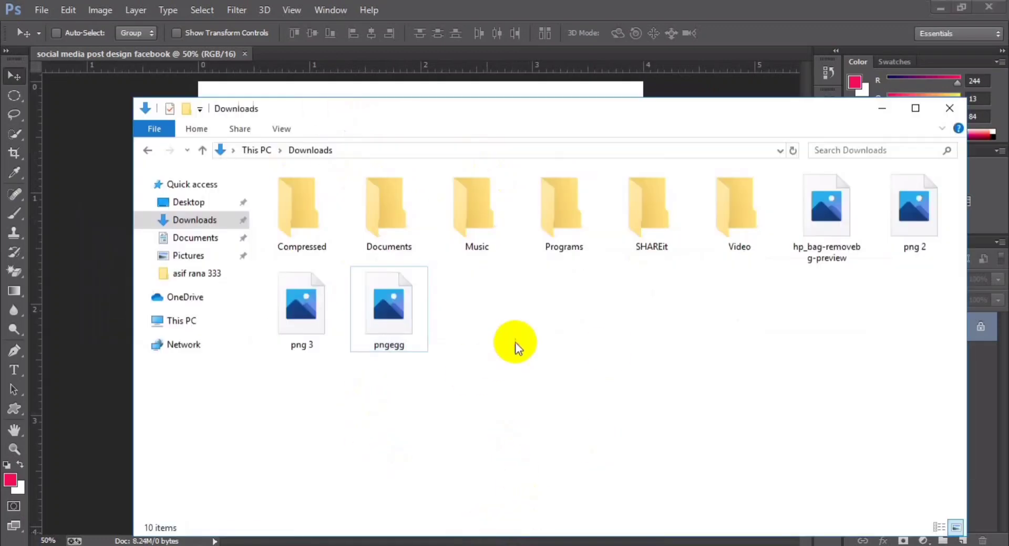
key("alt+Tab")
key("Tab")
key("Tab")
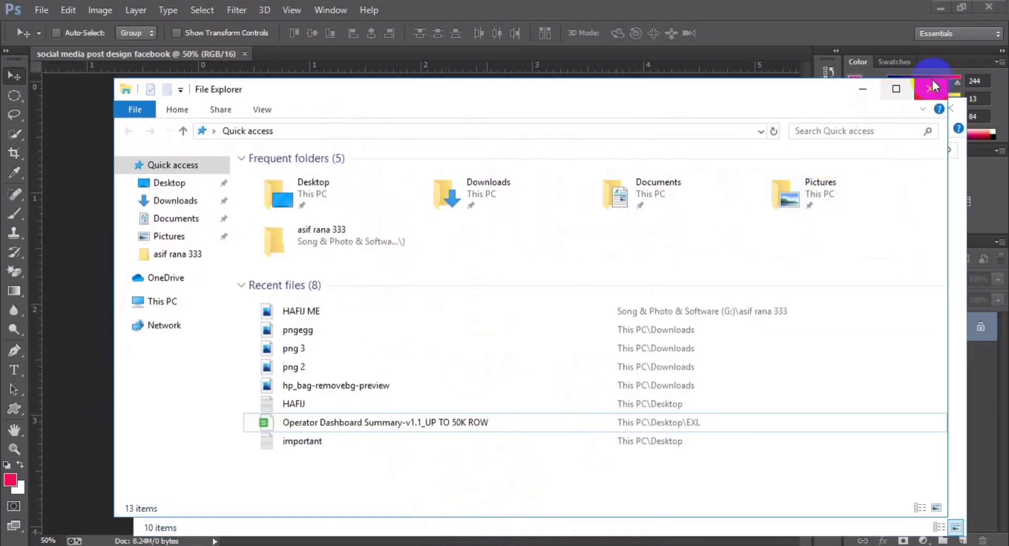
key("alt+Tab")
left_click(371, 300)
left_click_drag(370, 295, 402, 190)
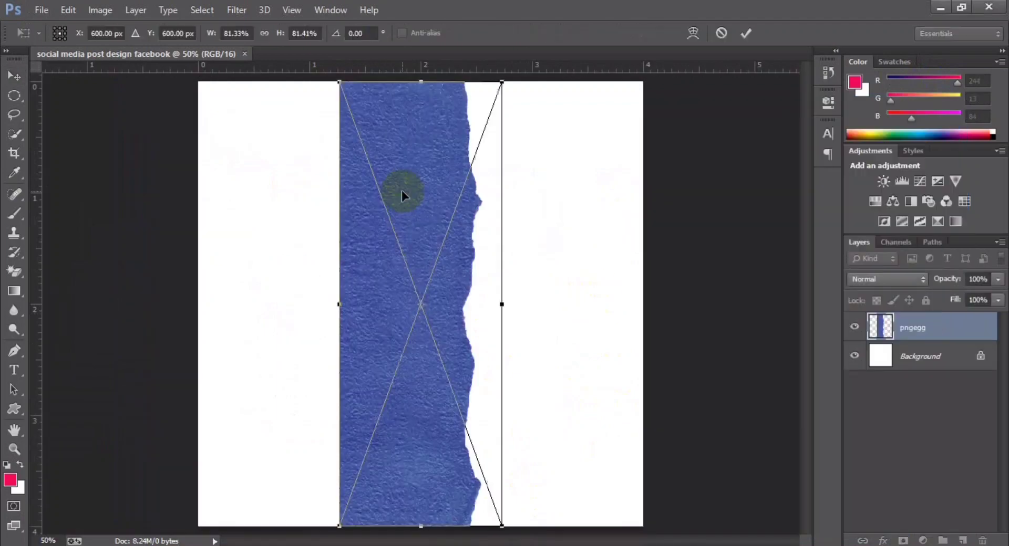
Move the torn paper to the canvas's left edge and stretch it wider to the right.
left_click_drag(377, 330, 237, 329)
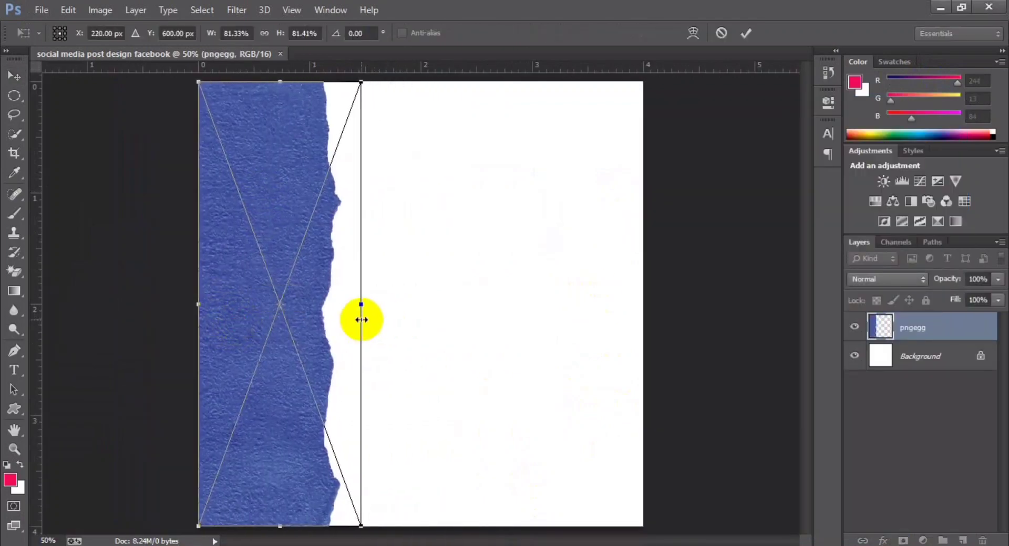
left_click_drag(361, 306, 411, 307)
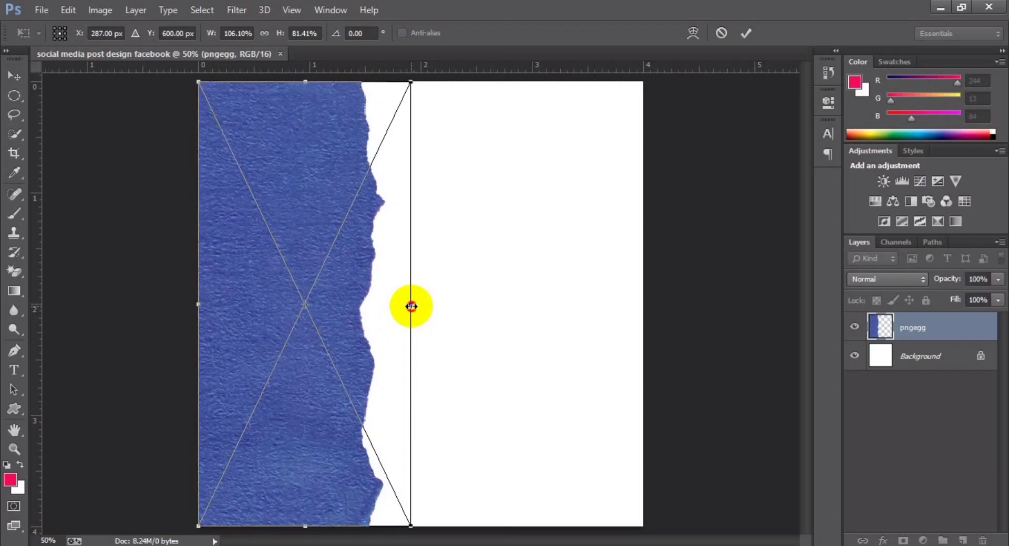
left_click_drag(411, 307, 411, 306)
key("Return")
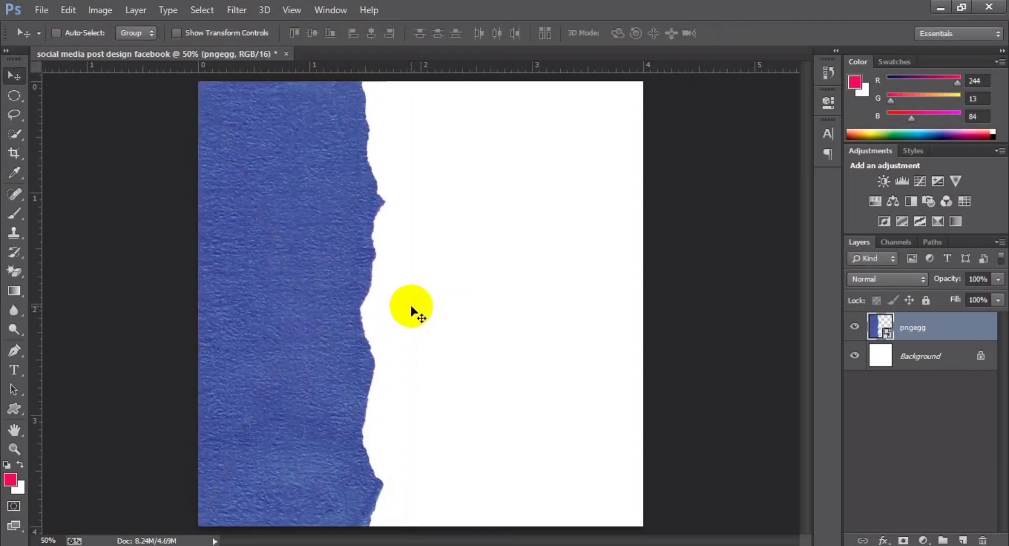
Rasterize the pngegg layer and fill it with pink (R244 G13 B84), keeping its torn shape.
right_click(913, 337)
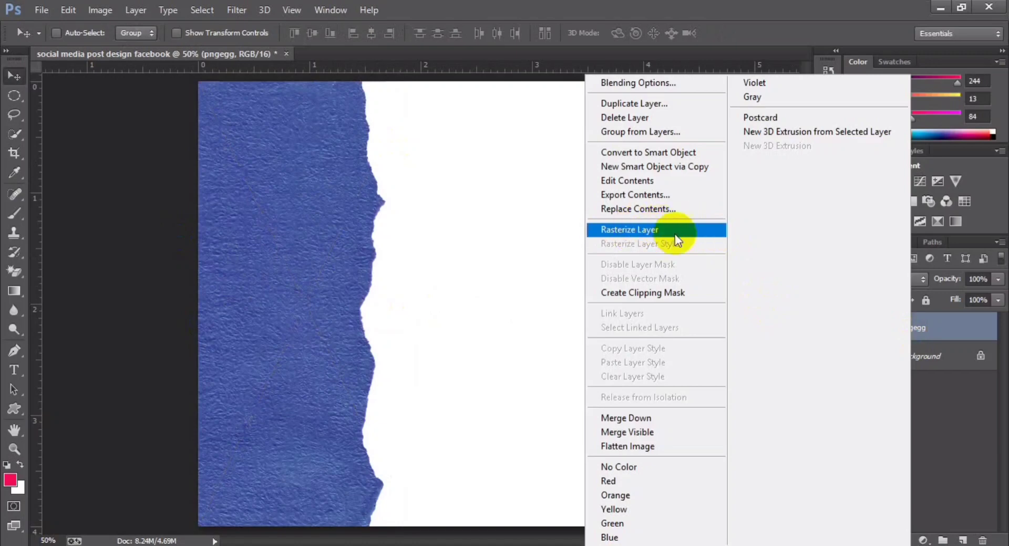
left_click(639, 232)
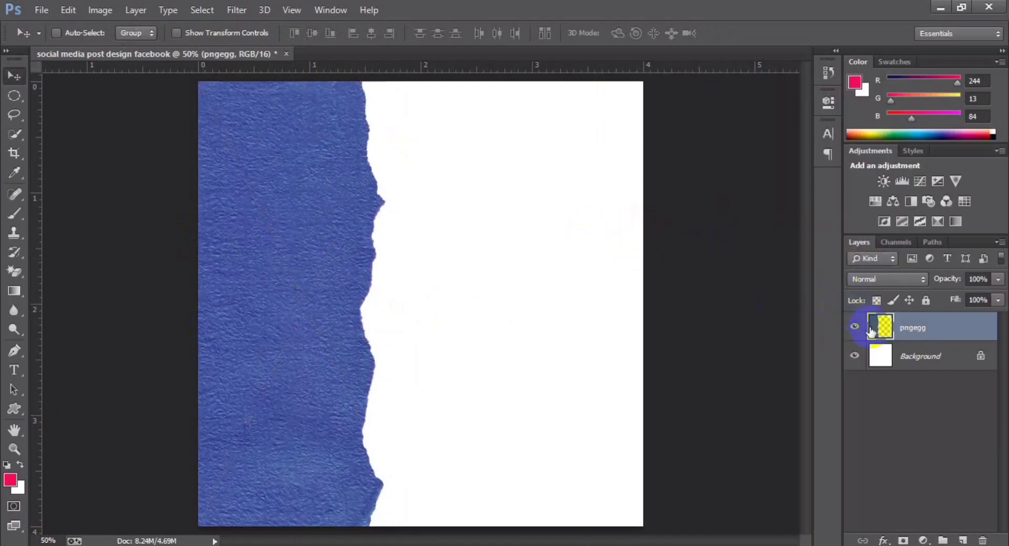
left_click(11, 479)
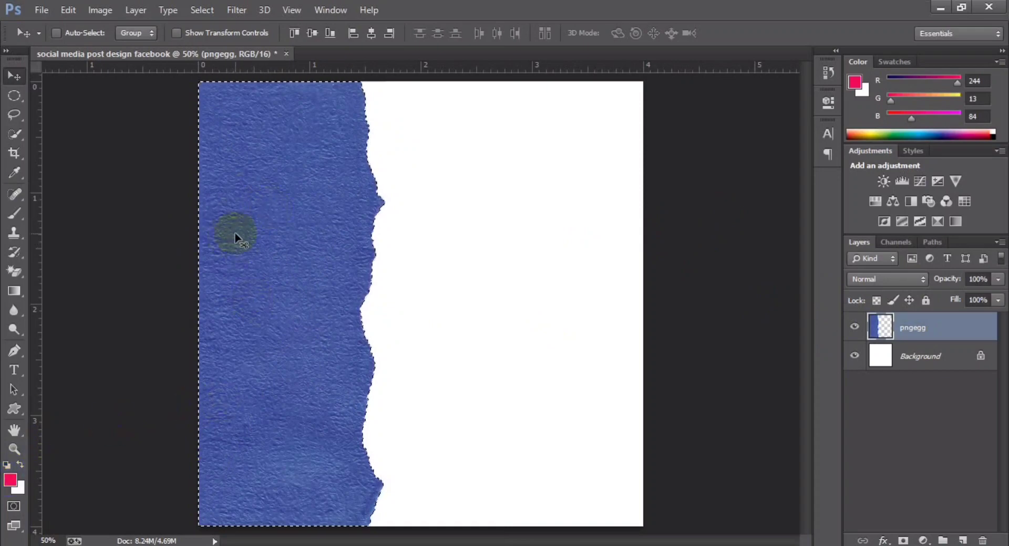
key("alt+shift+BackSpace")
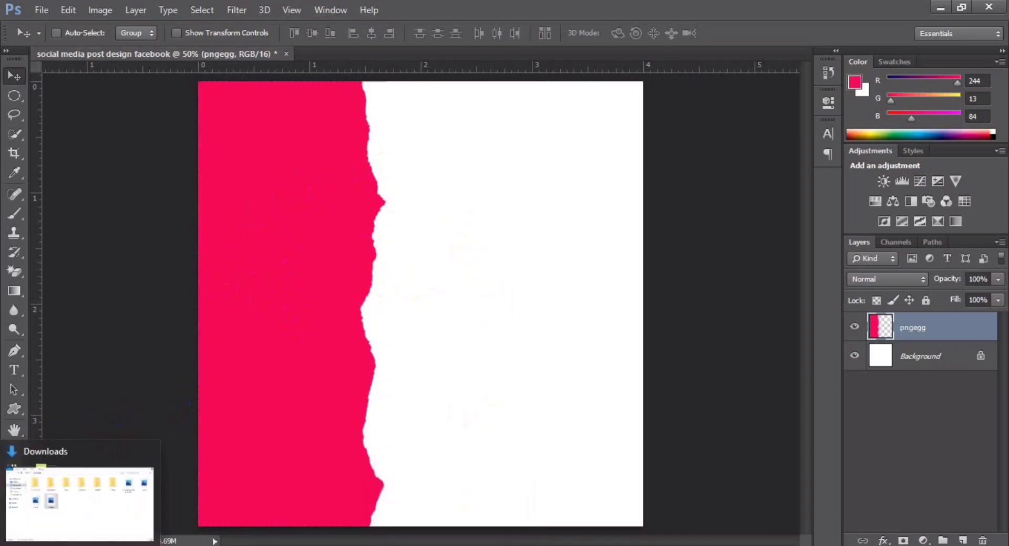
left_click(73, 494)
Place hp_bag-removebg-preview on the canvas, scale it down and nudge it up over the pink edge.
left_click(829, 234)
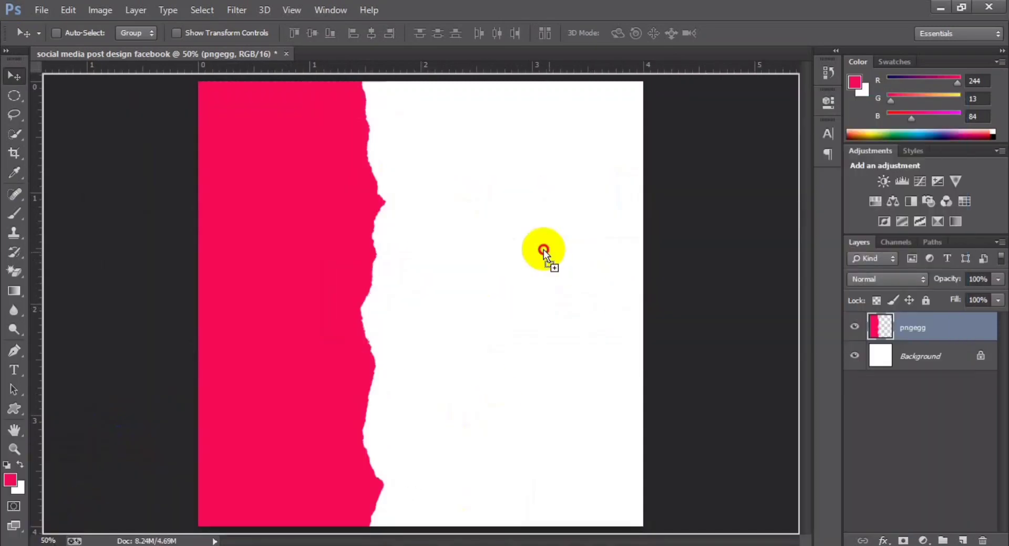
left_click_drag(829, 233, 544, 252)
left_click_drag(572, 86, 492, 204)
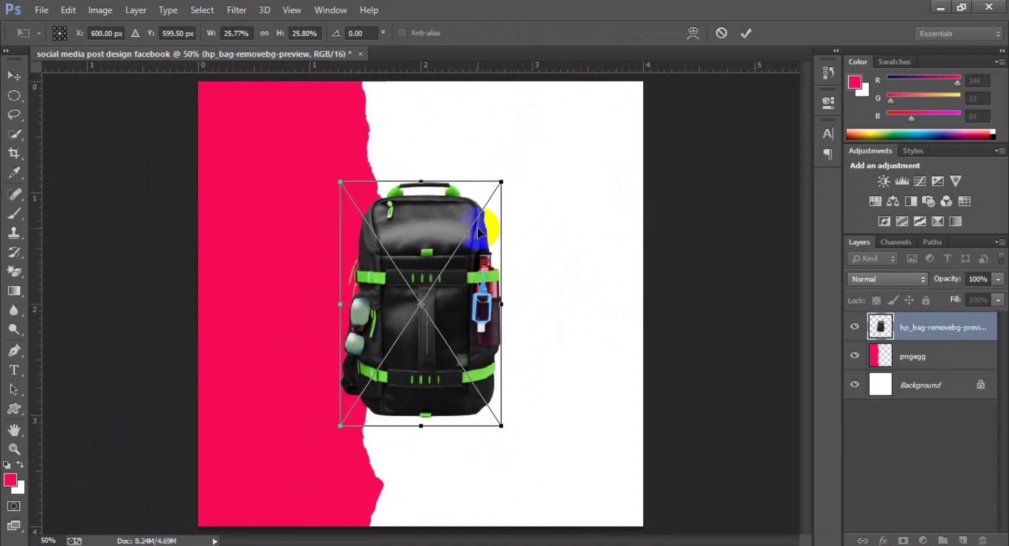
left_click_drag(464, 315, 441, 251)
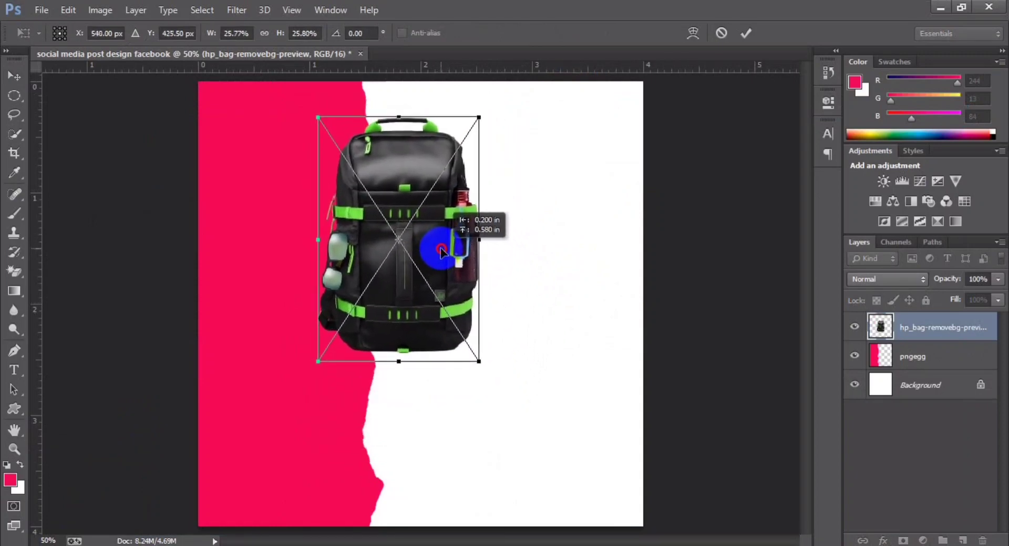
left_click_drag(479, 117, 471, 127)
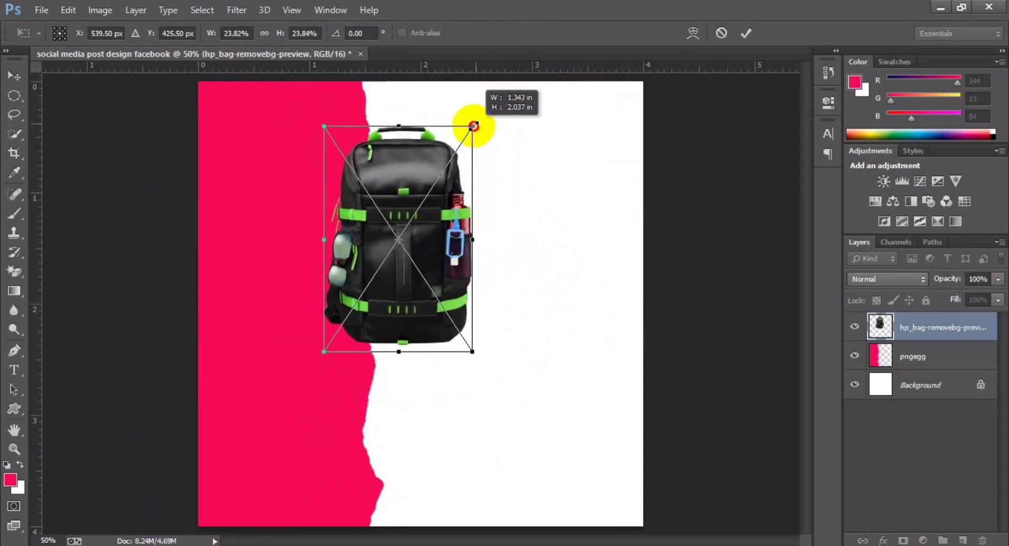
key("Up")
key("Up")
key("Up")
key("Up")
key("Up")
key("Up")
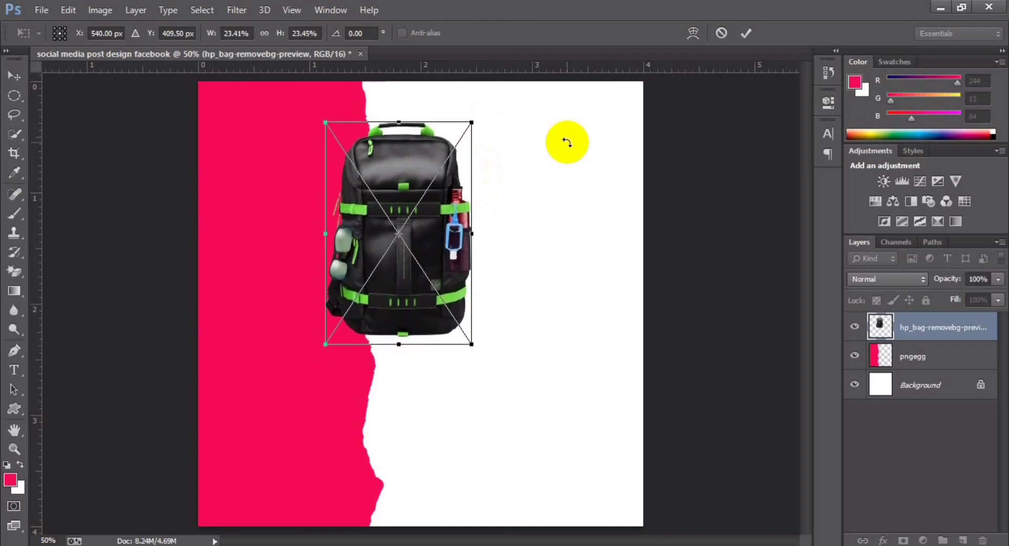
key("Up")
key("Up")
key("Up")
key("Return")
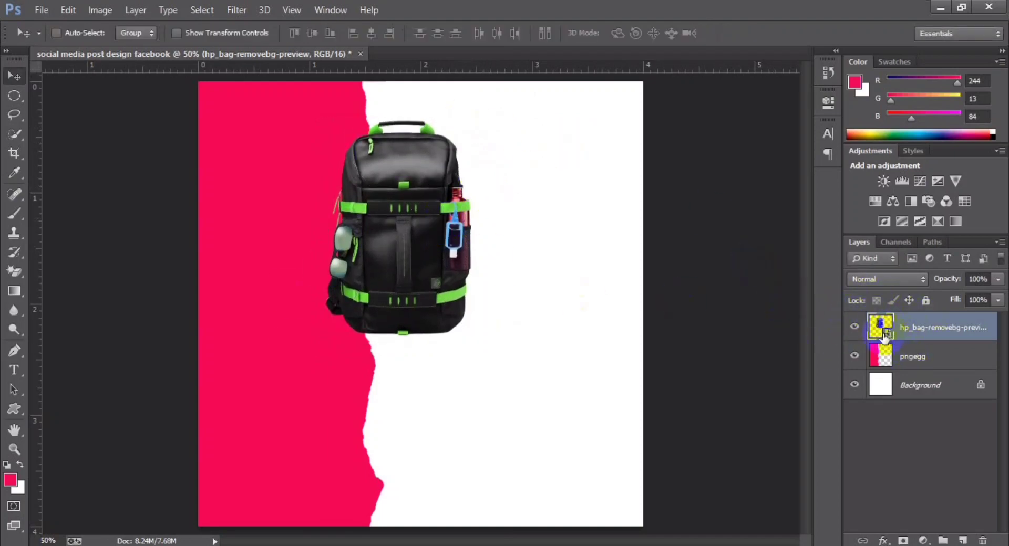
Add a new empty layer and set the foreground colour to black.
left_click(962, 541)
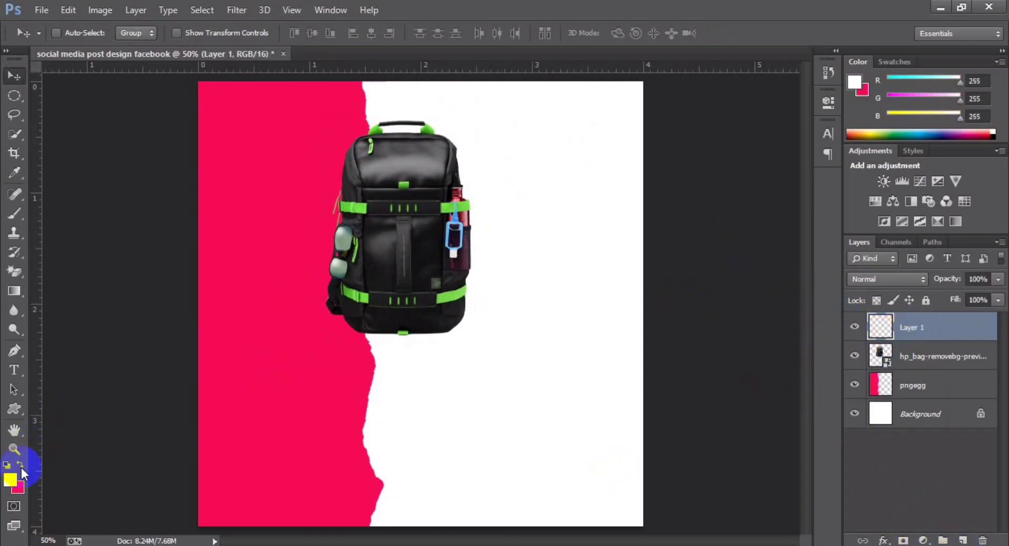
left_click(15, 486)
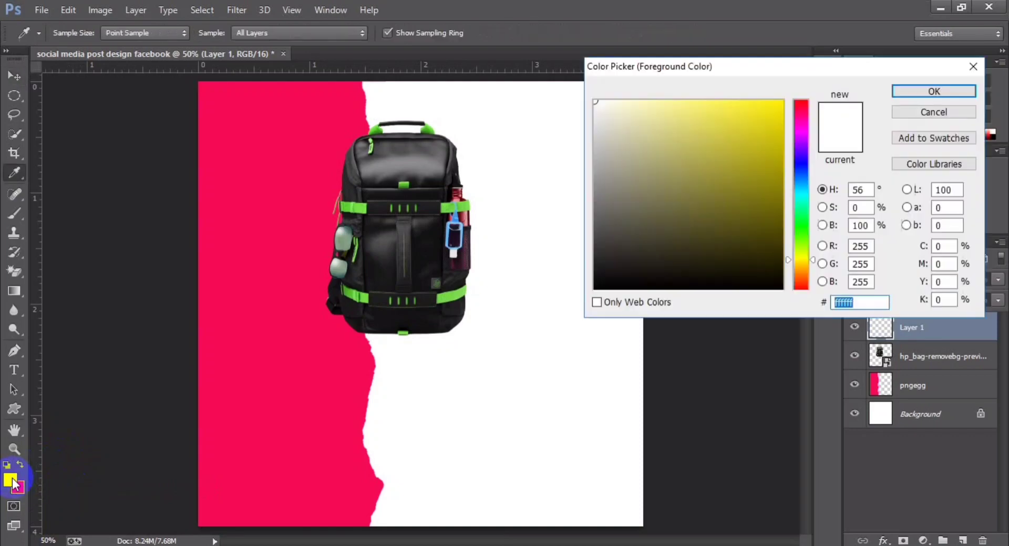
left_click_drag(597, 299, 552, 308)
key("Return")
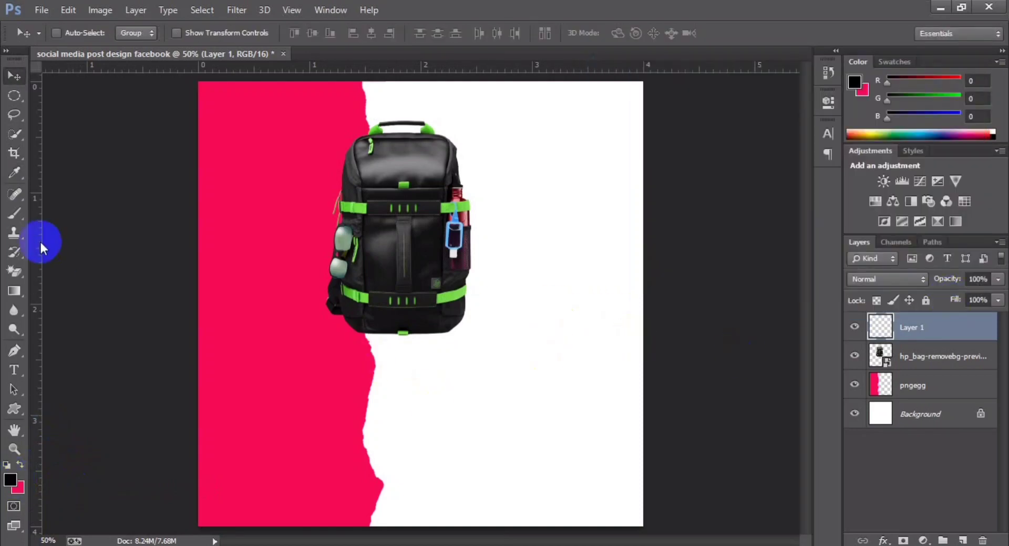
Paint a soft black blob below the backpack with a 700 px soft brush at 100% opacity.
left_click(14, 213)
left_click(462, 414)
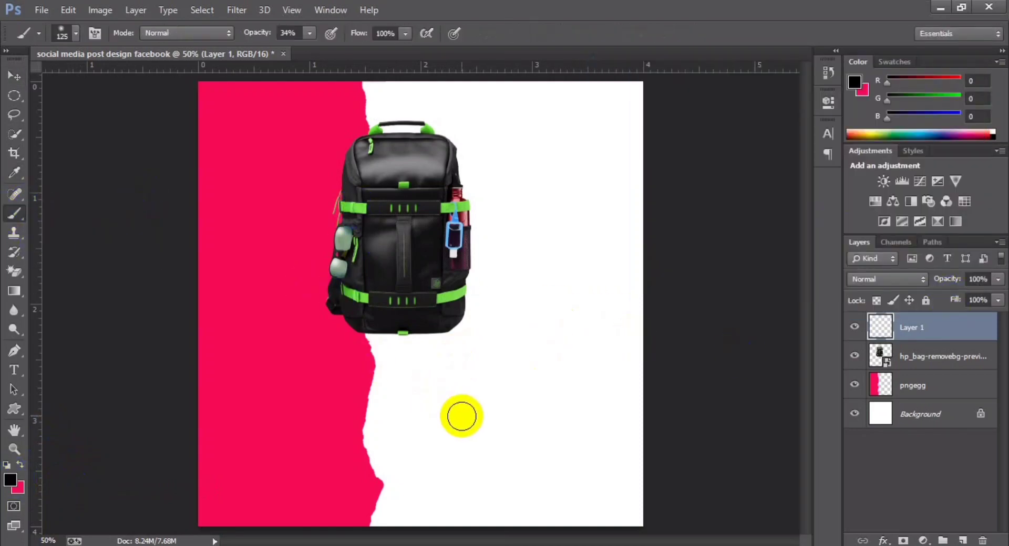
key("bracketright")
key("bracketright")
key("bracketright")
left_click(442, 380)
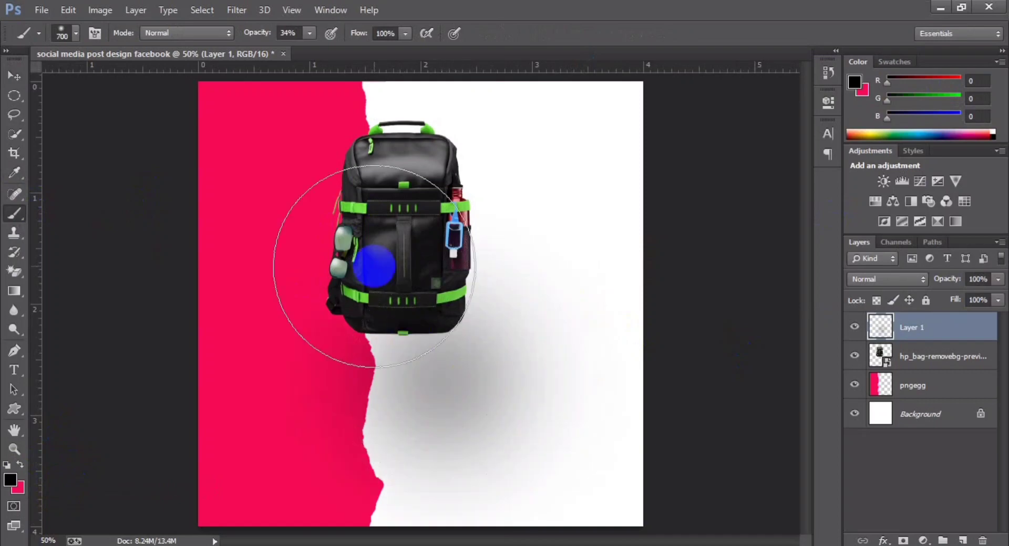
key("ctrl+z")
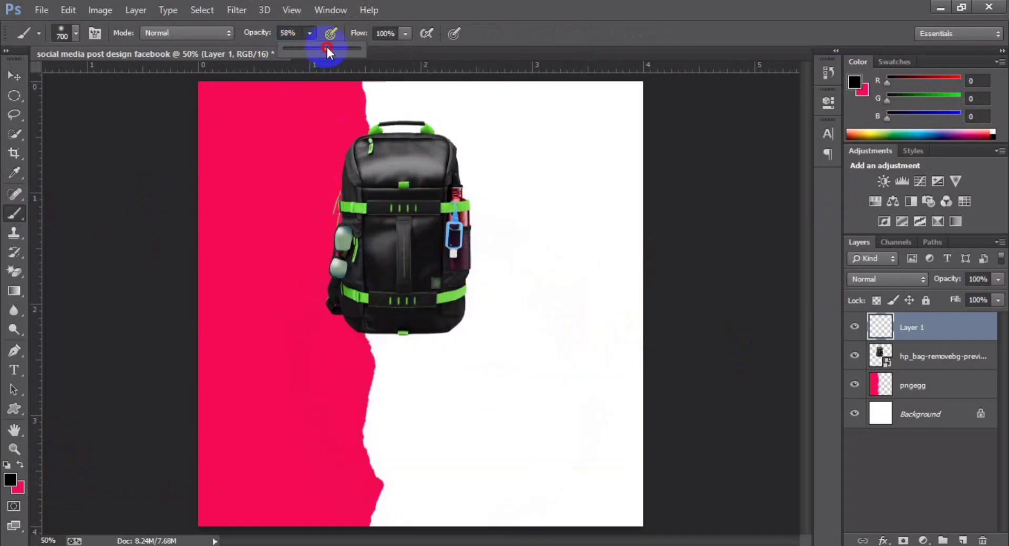
left_click_drag(327, 51, 363, 47)
left_click(473, 396)
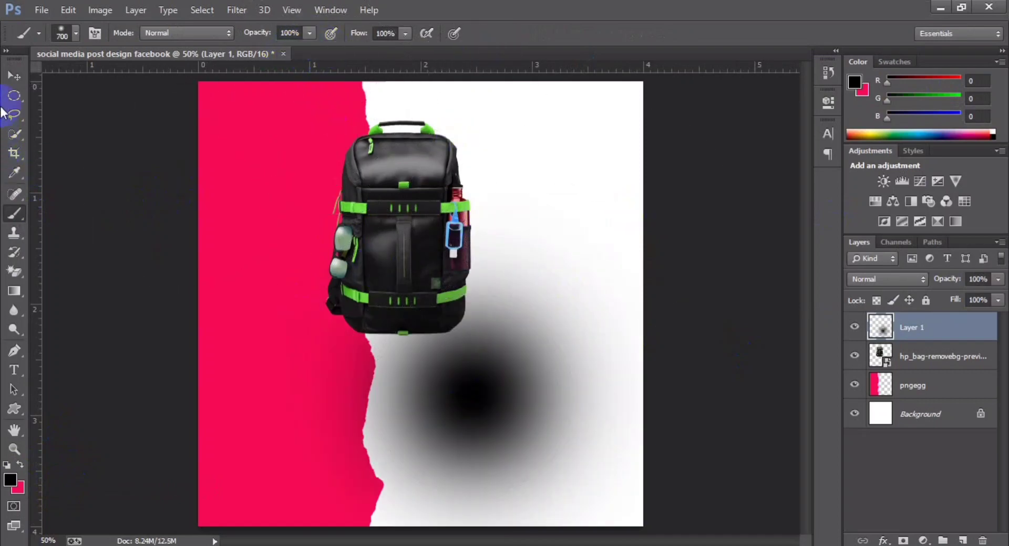
Enlarge the shadow to 125%, move it under the bag, and put its layer below hp_bag.
left_click(14, 76)
key("ctrl+t")
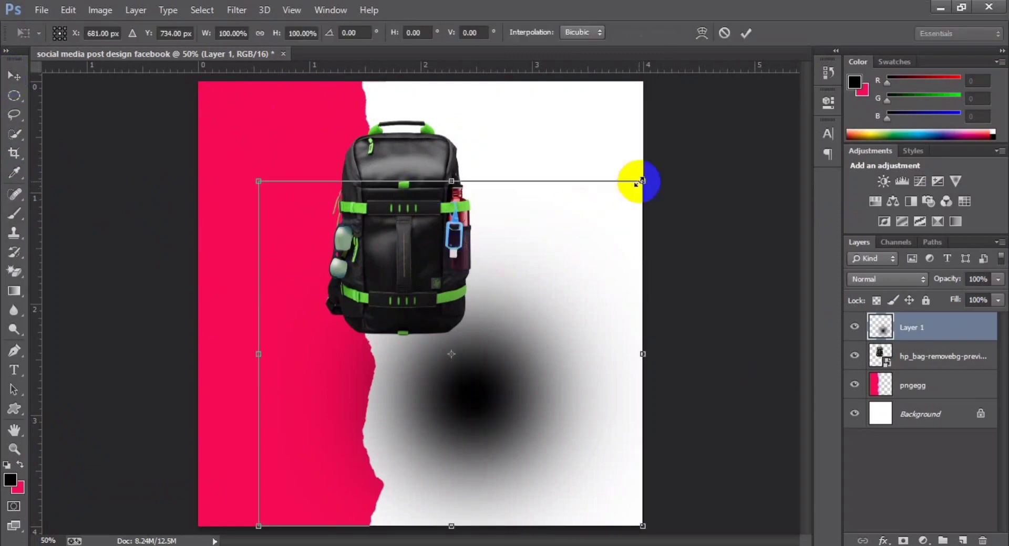
left_click_drag(641, 181, 683, 142)
mouse_move(563, 387)
left_mouse_down()
mouse_move(506, 317)
mouse_move(494, 323)
left_mouse_up()
key("Return")
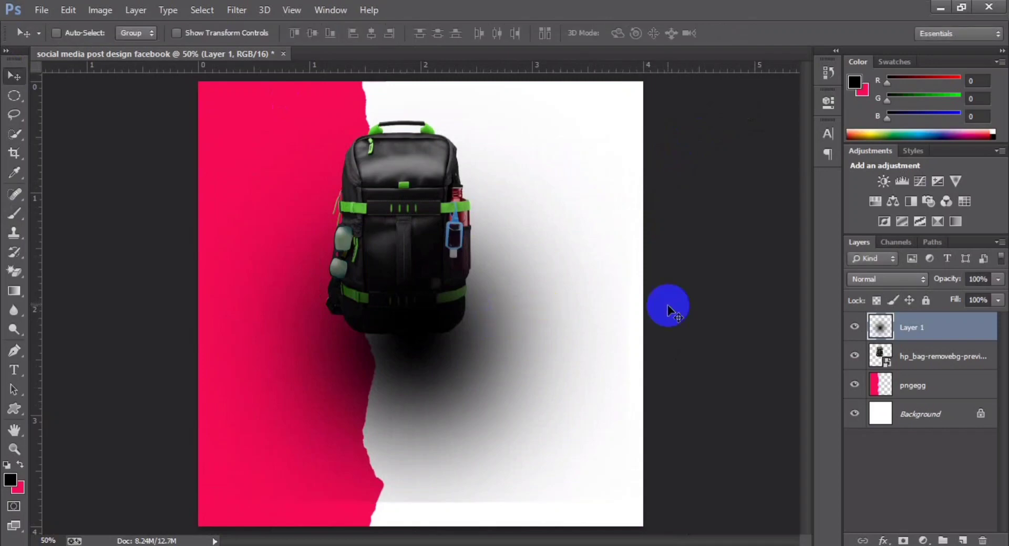
left_click_drag(930, 329, 928, 372)
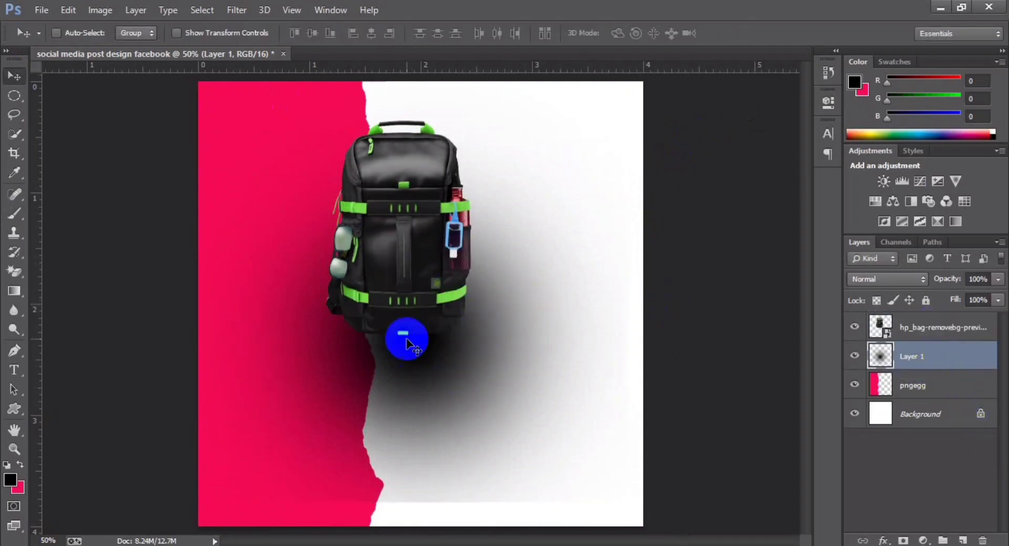
Blur the shadow layer with a 40 px Gaussian Blur, then drop its opacity to 84%.
left_click(236, 16)
mouse_move(323, 173)
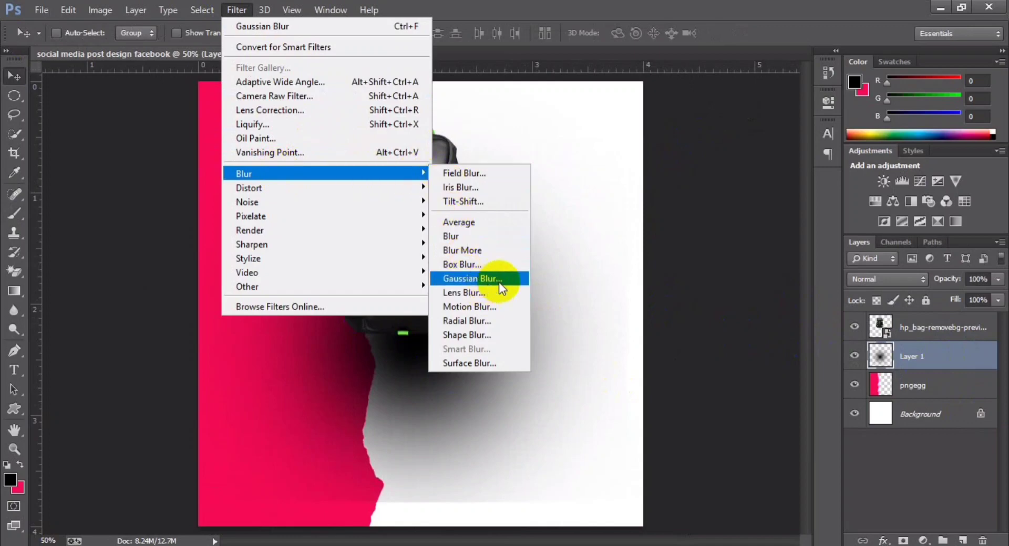
left_click(499, 283)
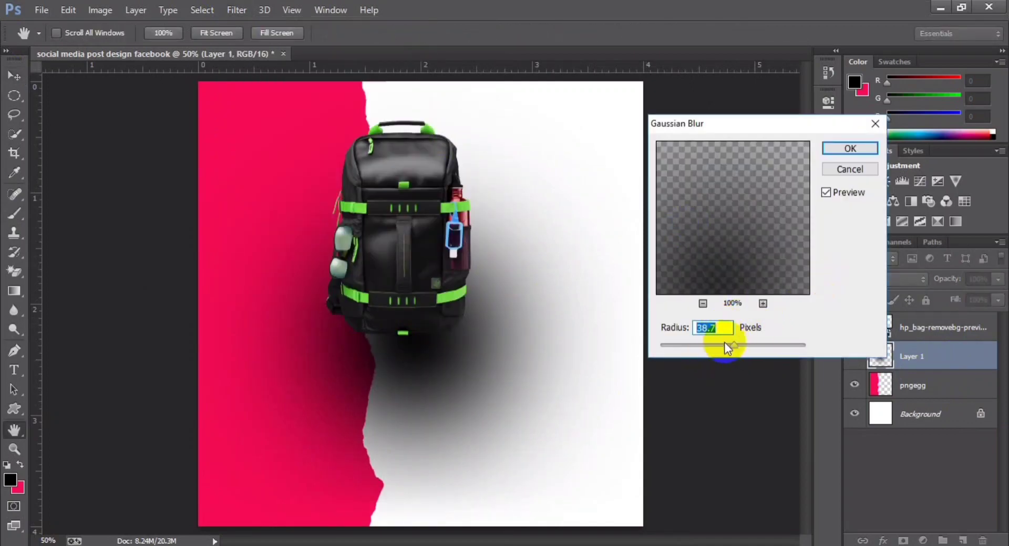
mouse_move(724, 343)
left_mouse_down()
mouse_move(736, 342)
mouse_move(727, 345)
left_mouse_up()
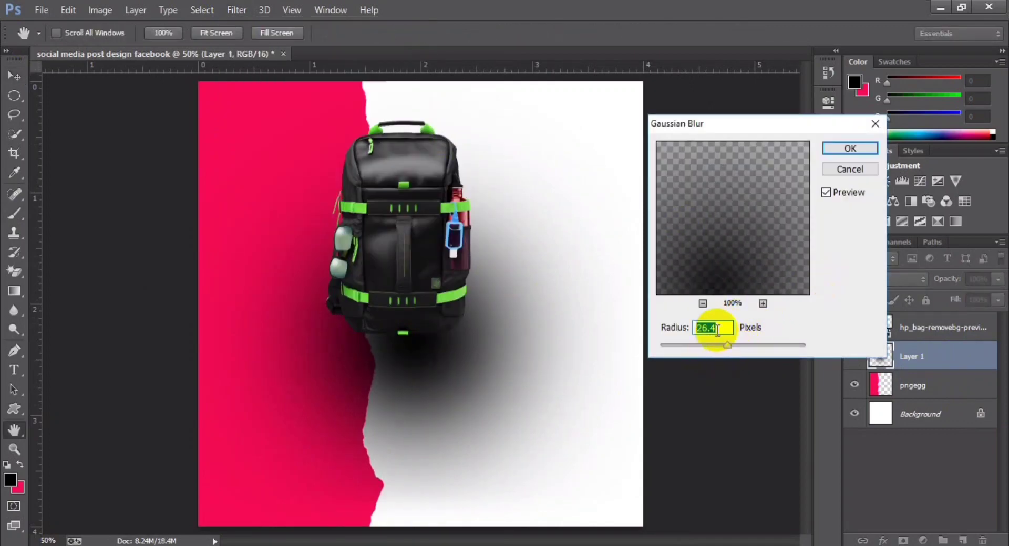
type("40")
key("Return")
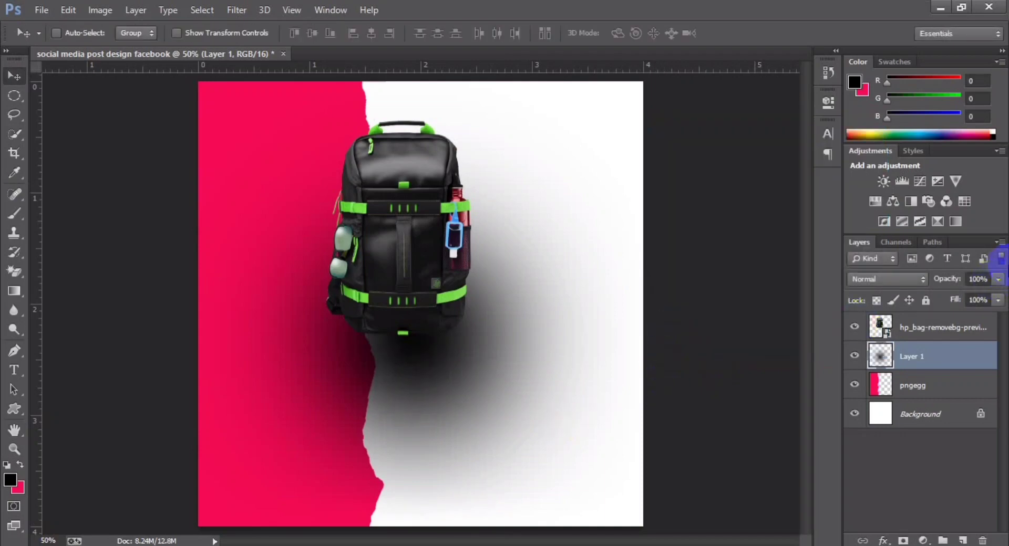
mouse_move(986, 288)
left_mouse_down()
mouse_move(991, 297)
mouse_move(982, 292)
left_mouse_up()
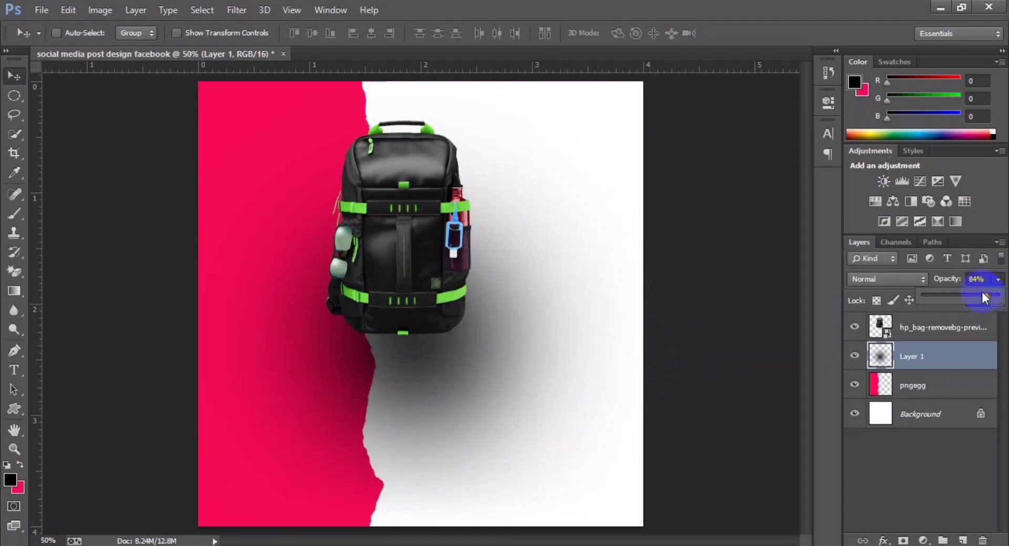
Squash the shadow to about half its height and move it up under the bag.
left_click(923, 468)
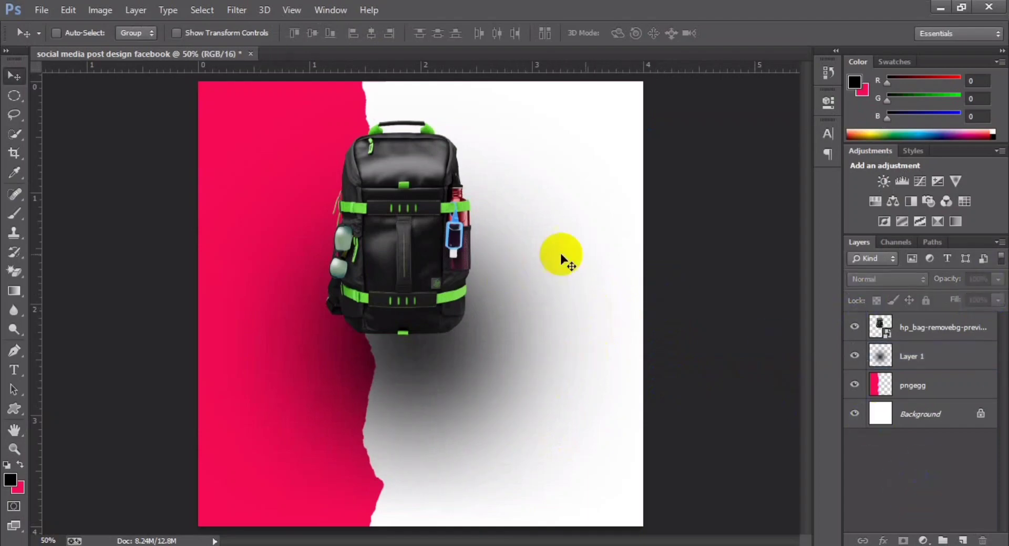
left_click(911, 356)
key("ctrl+t")
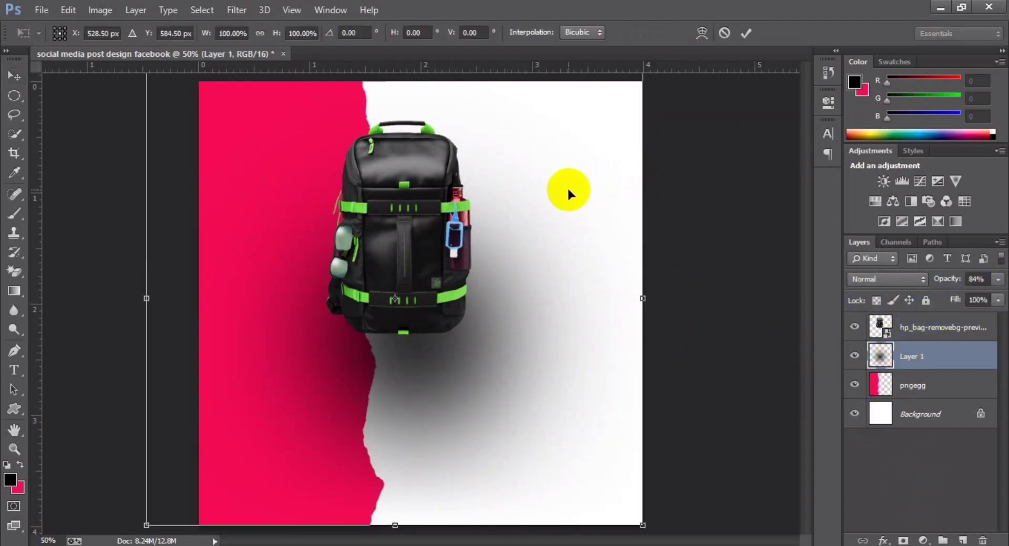
key("ctrl+minus")
left_click_drag(403, 150, 400, 288)
left_click_drag(435, 381, 445, 307)
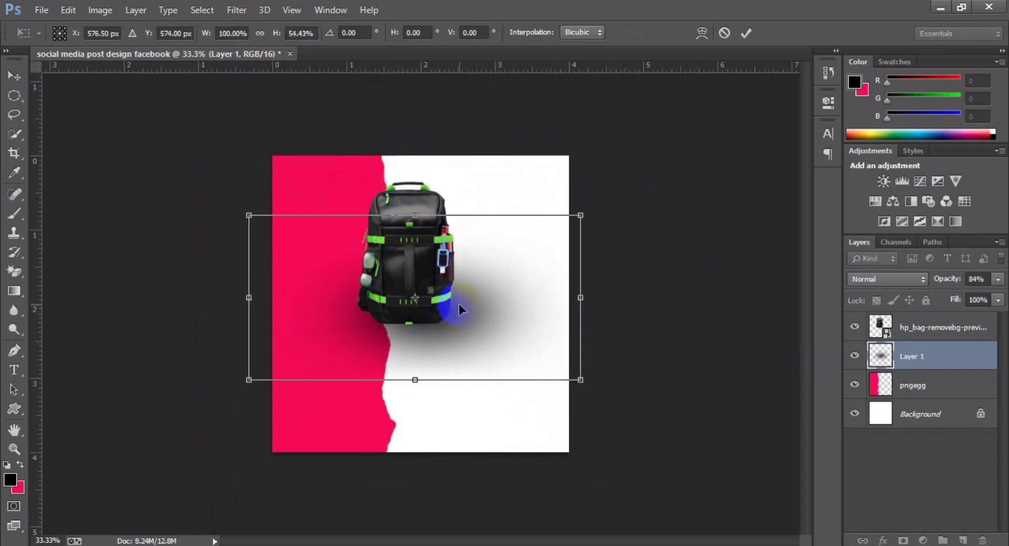
scroll(473, 304, "up", 2)
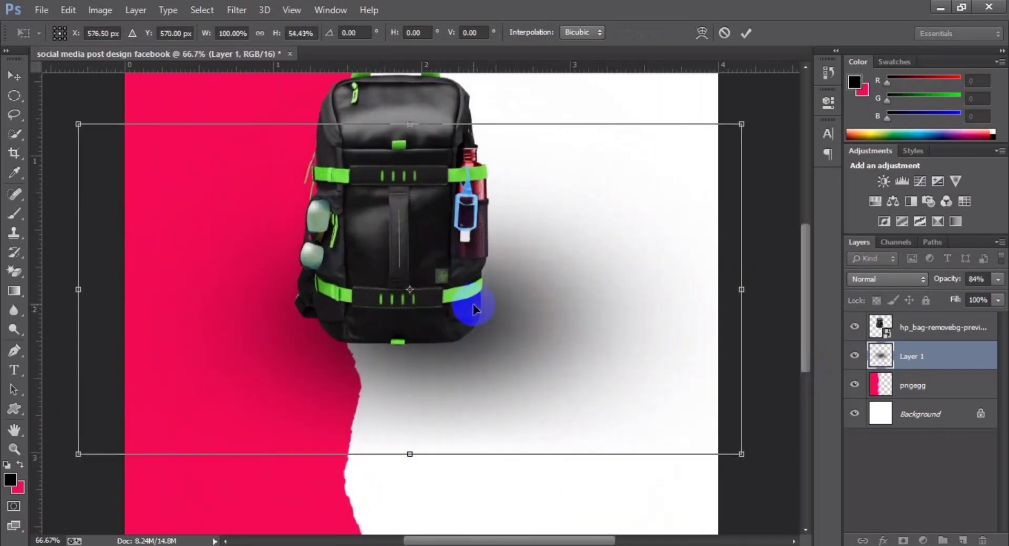
key("Return")
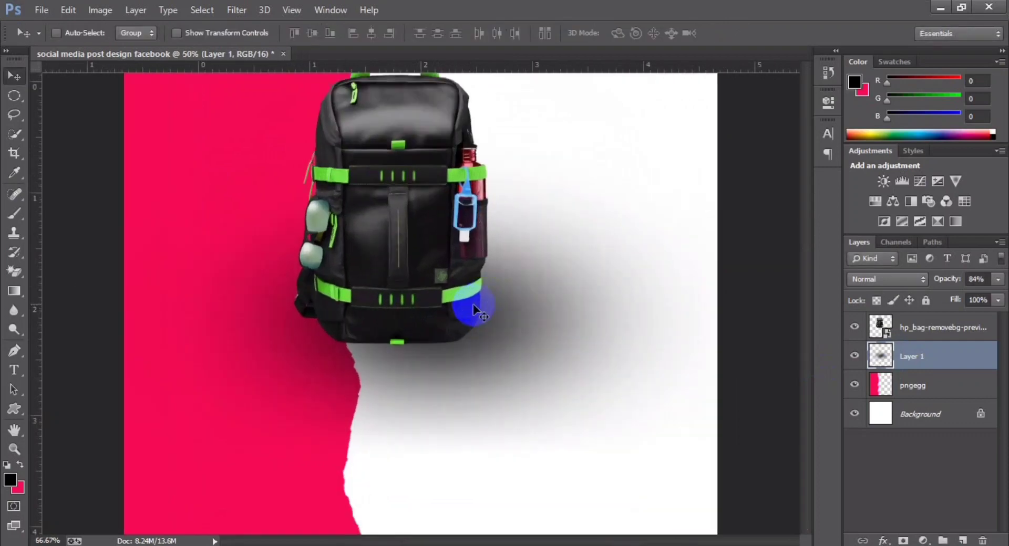
scroll(473, 304, "down", 1)
scroll(473, 304, "up", 1)
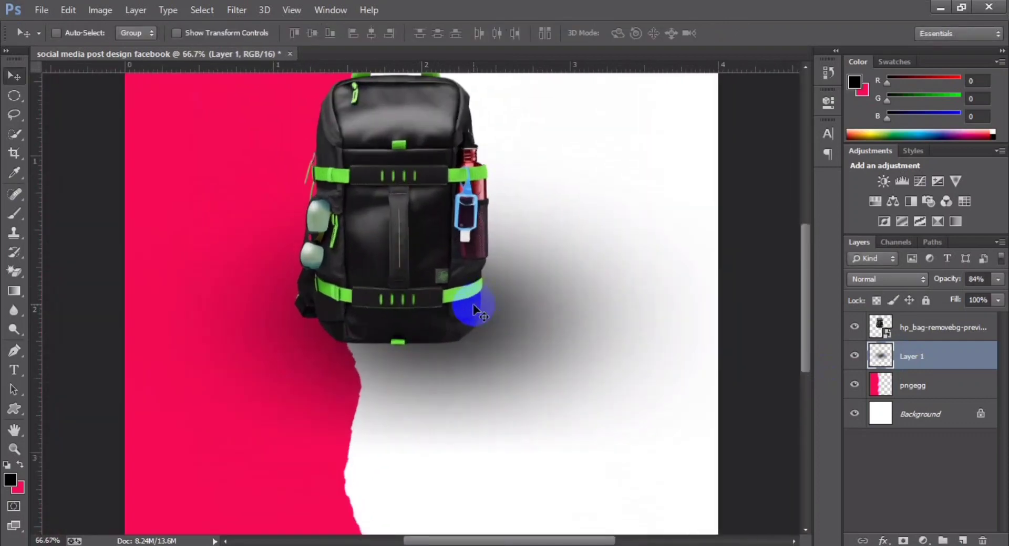
Stretch the shadow wider to the right (106.7%) and shift it slightly right.
left_click_drag(482, 334, 490, 334)
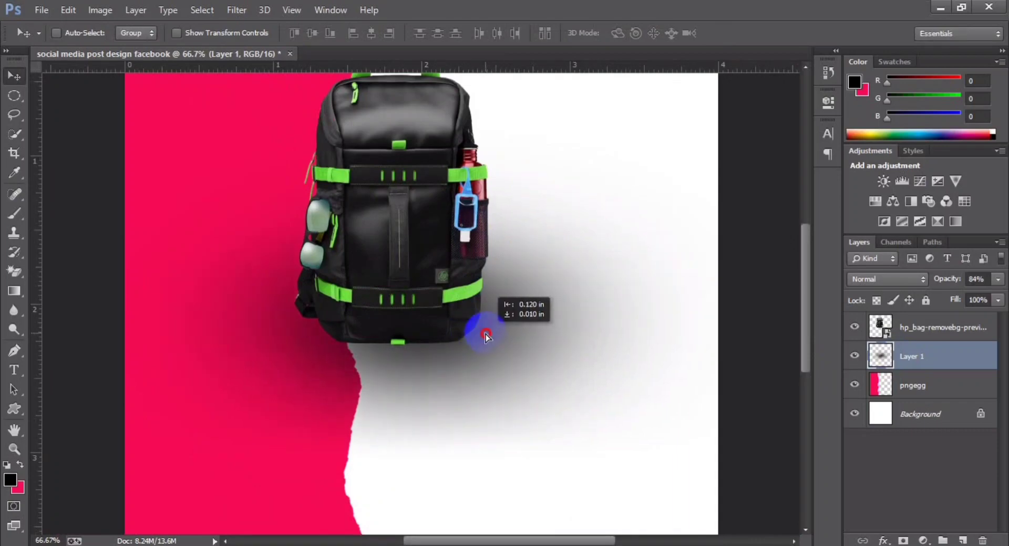
key("ctrl+t")
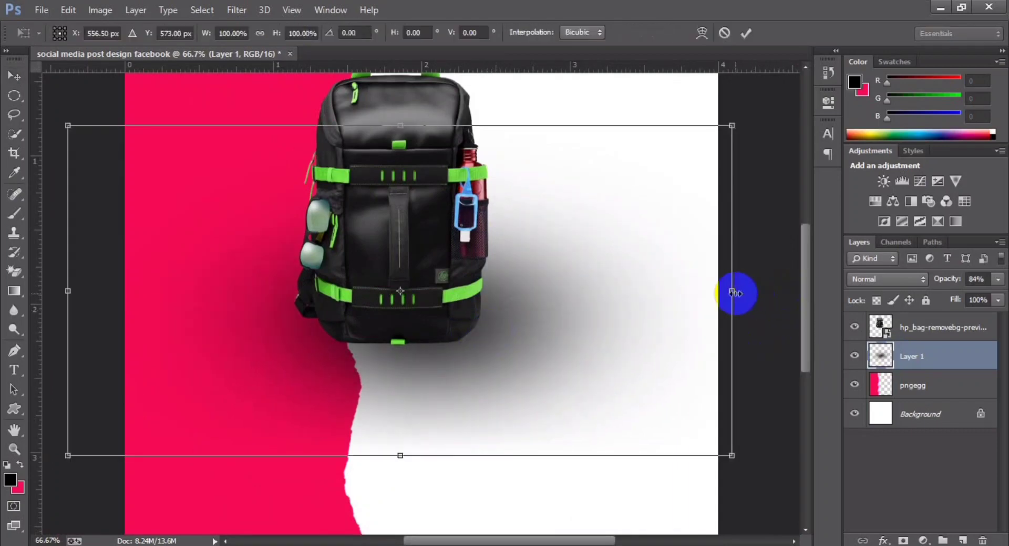
left_click_drag(736, 291, 776, 291)
left_click_drag(650, 317, 643, 306)
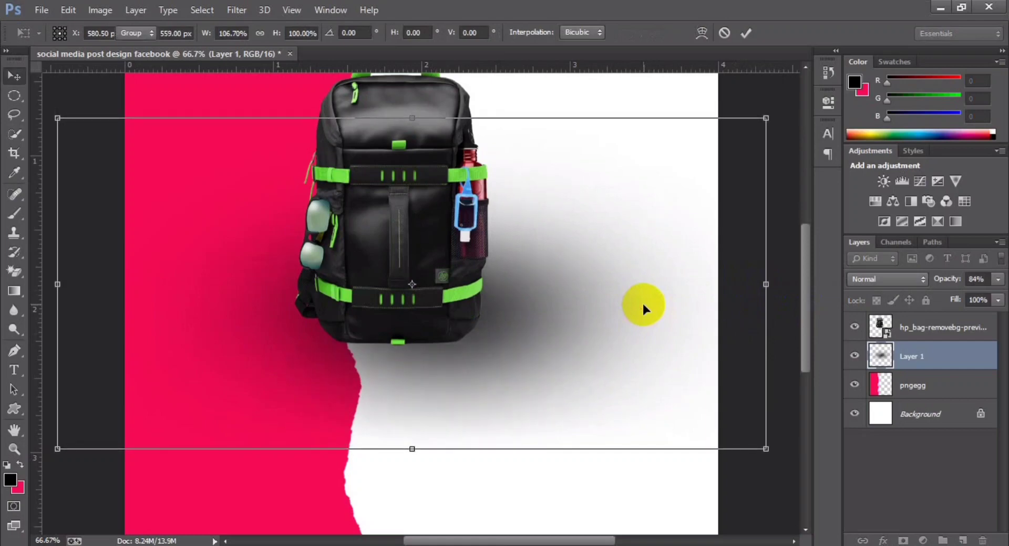
key("Return")
key("ctrl+minus")
key("ctrl+plus")
key("ctrl+minus")
key("ctrl+minus")
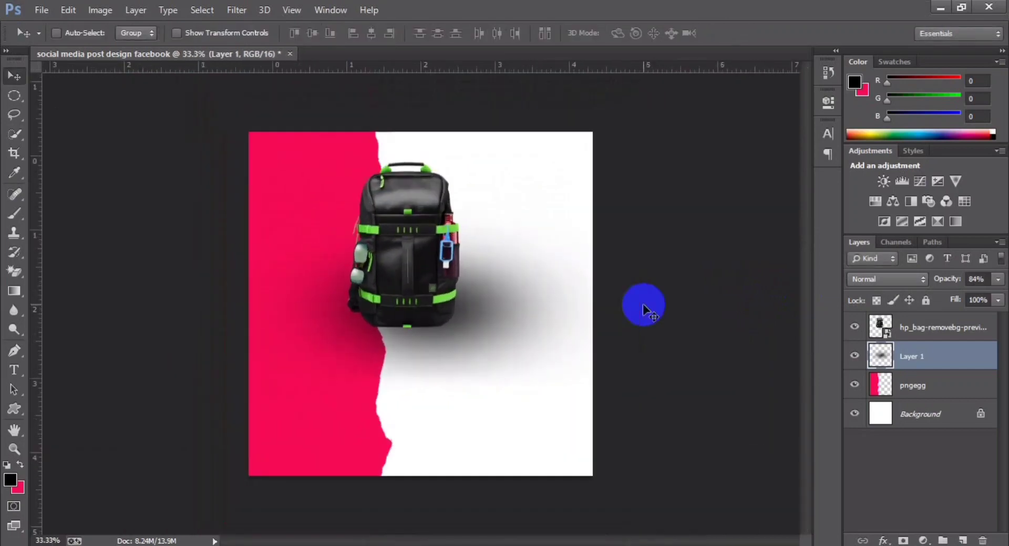
key("ctrl+plus")
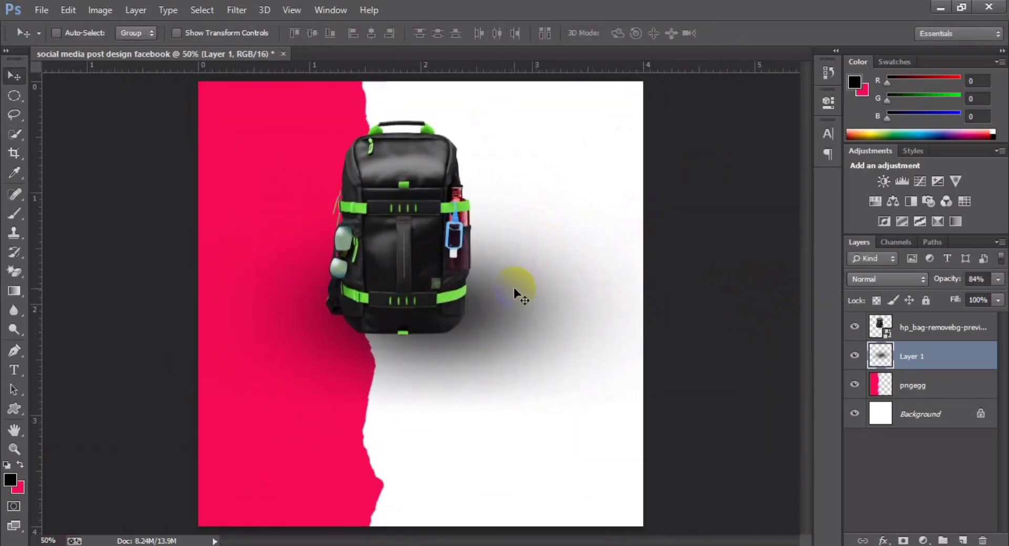
left_click_drag(499, 313, 490, 313)
Add a layer mask to Layer 1 at 80% opacity and mask the shadow's lower-left with a 250 px brush.
left_click(904, 542)
left_click(881, 357)
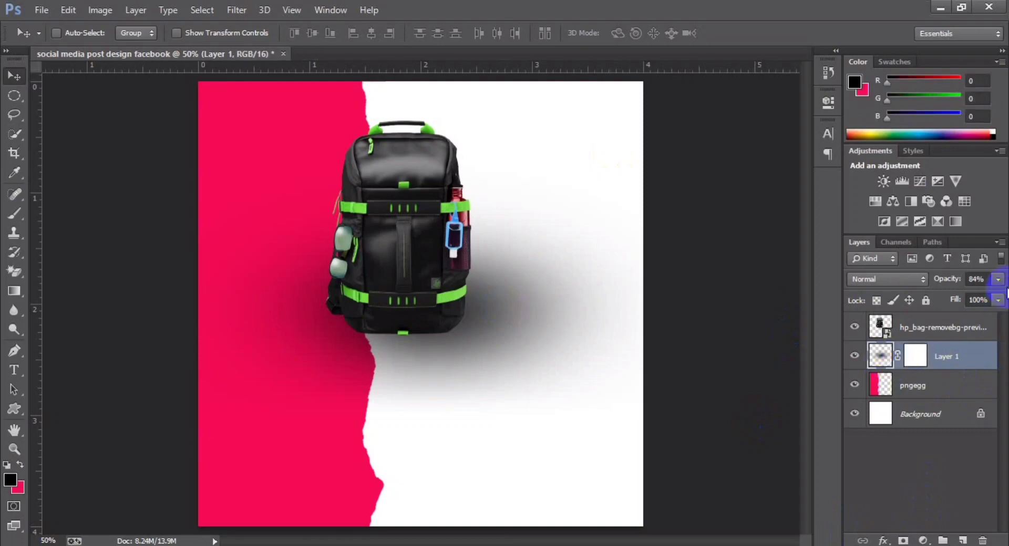
left_click_drag(949, 286, 948, 286)
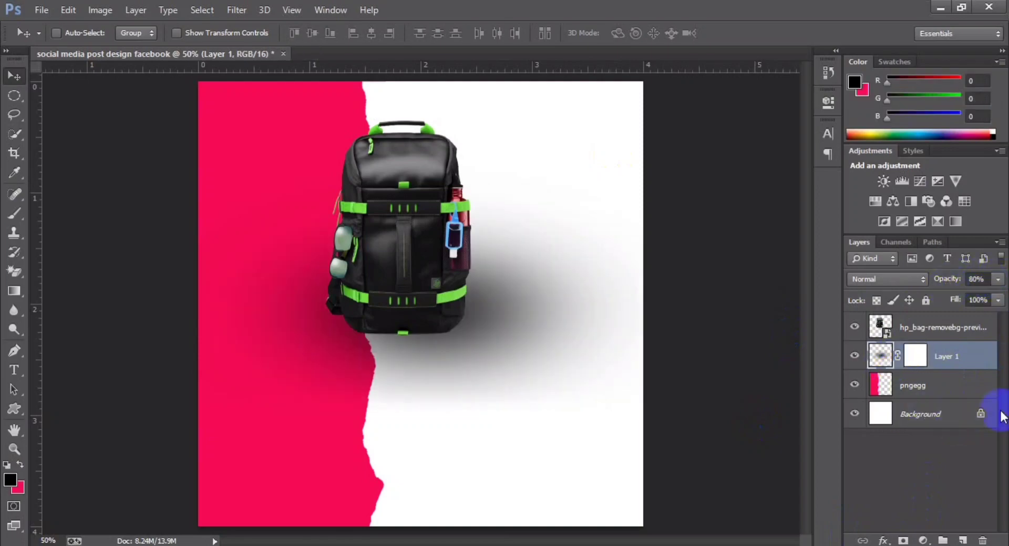
left_click(917, 357)
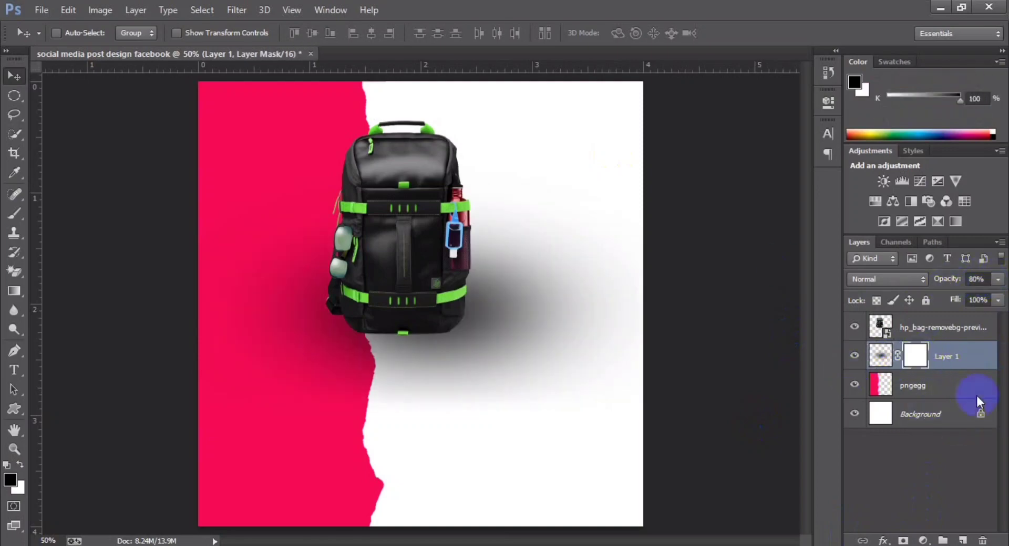
left_click(14, 216)
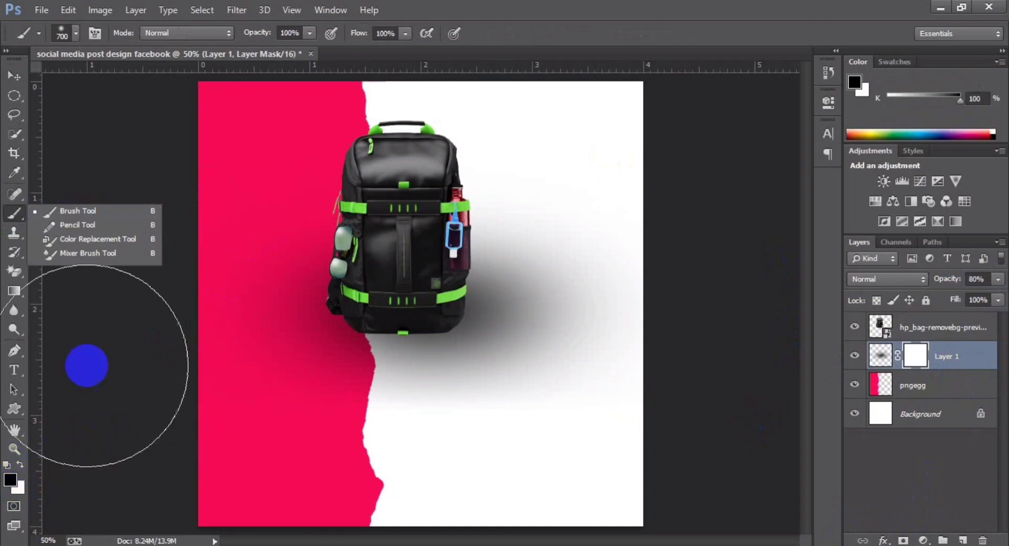
mouse_move(315, 237)
left_mouse_down()
mouse_move(302, 225)
mouse_move(262, 337)
left_mouse_up()
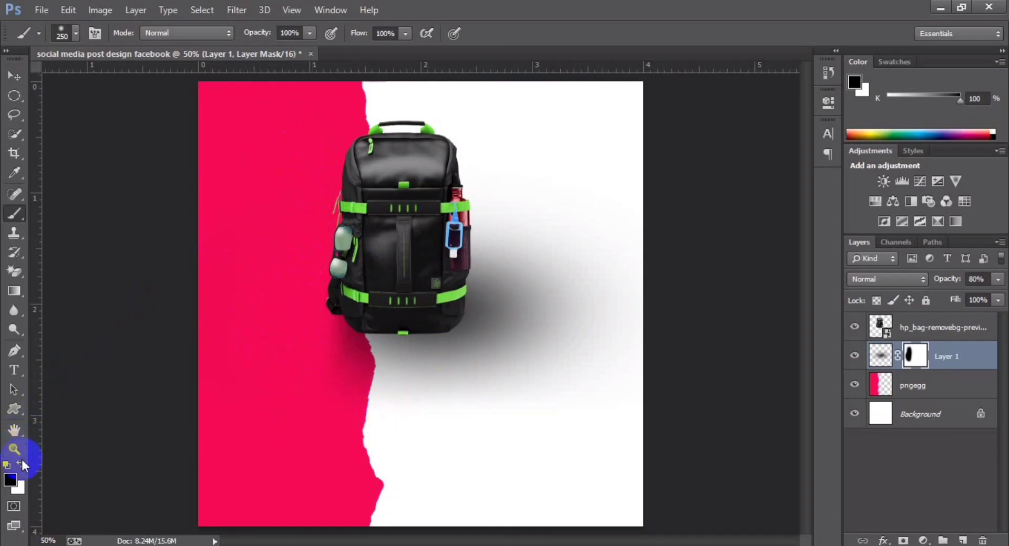
left_click_drag(338, 322, 365, 326)
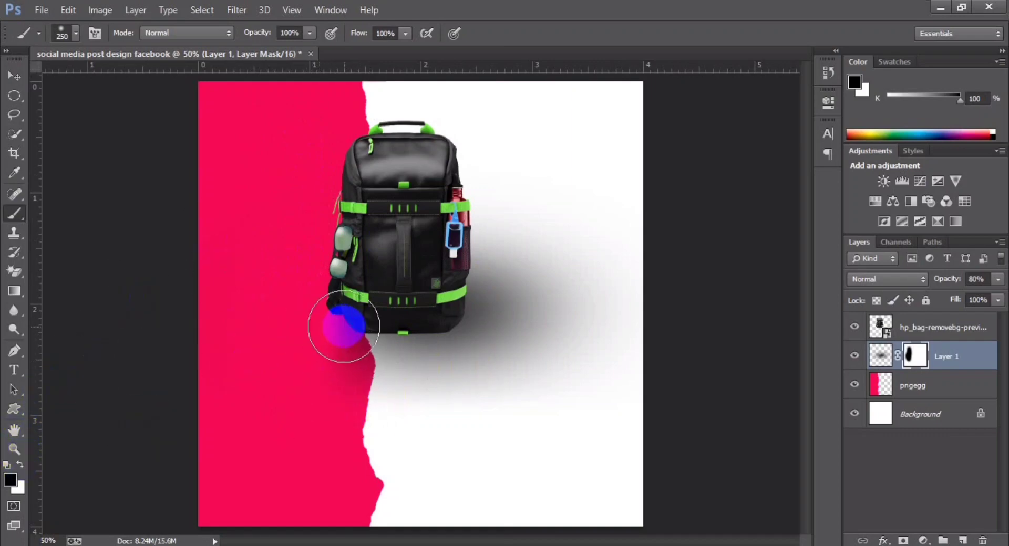
Mask out the shadow below the bag with a softer brush stroke.
left_click(20, 464)
left_click(354, 326)
key("v")
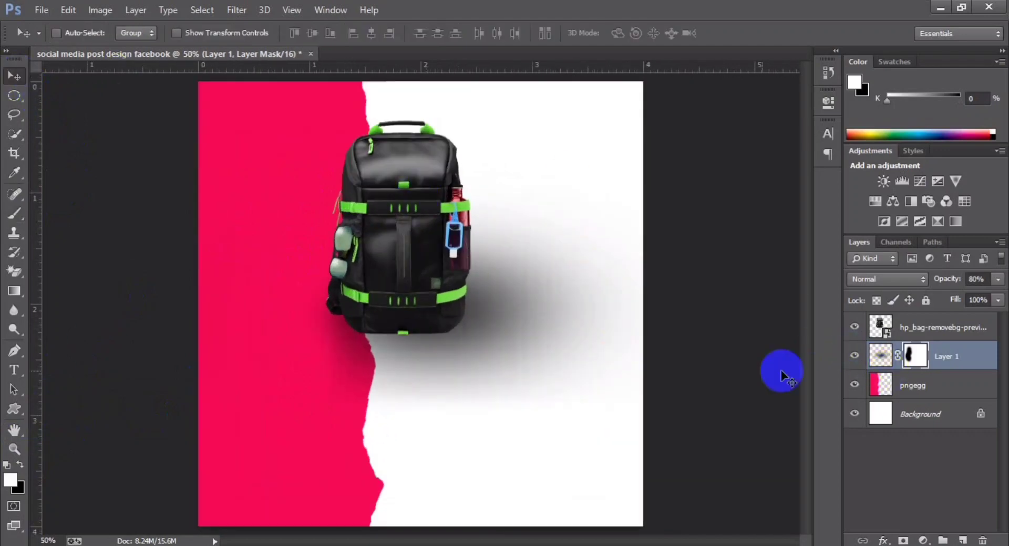
left_click(15, 214)
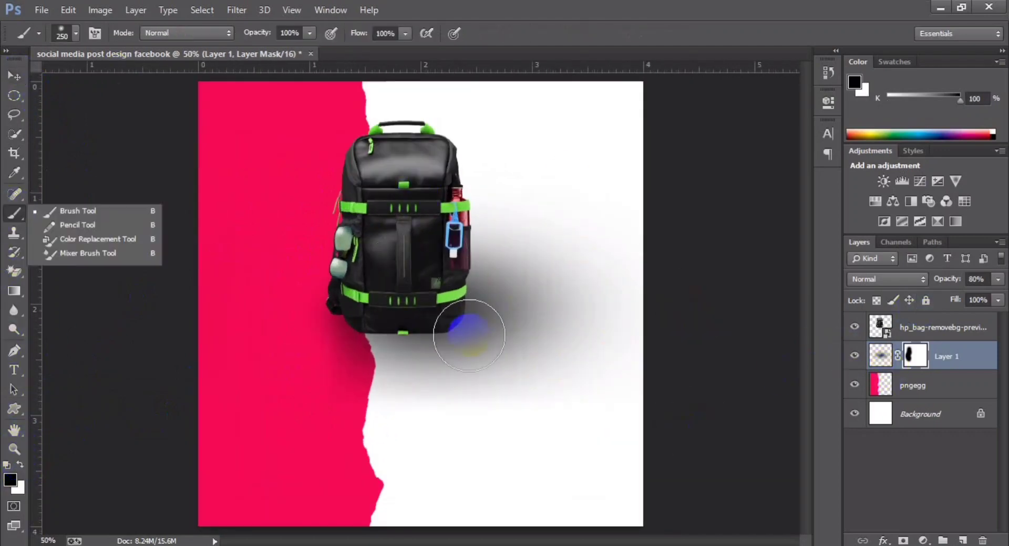
left_click_drag(379, 399, 663, 421)
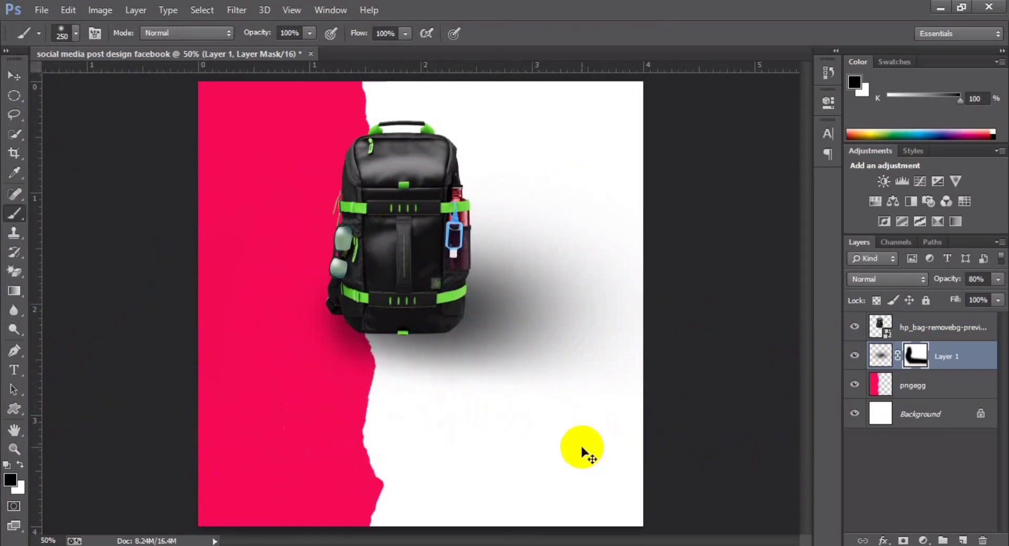
key("ctrl+z")
type("41")
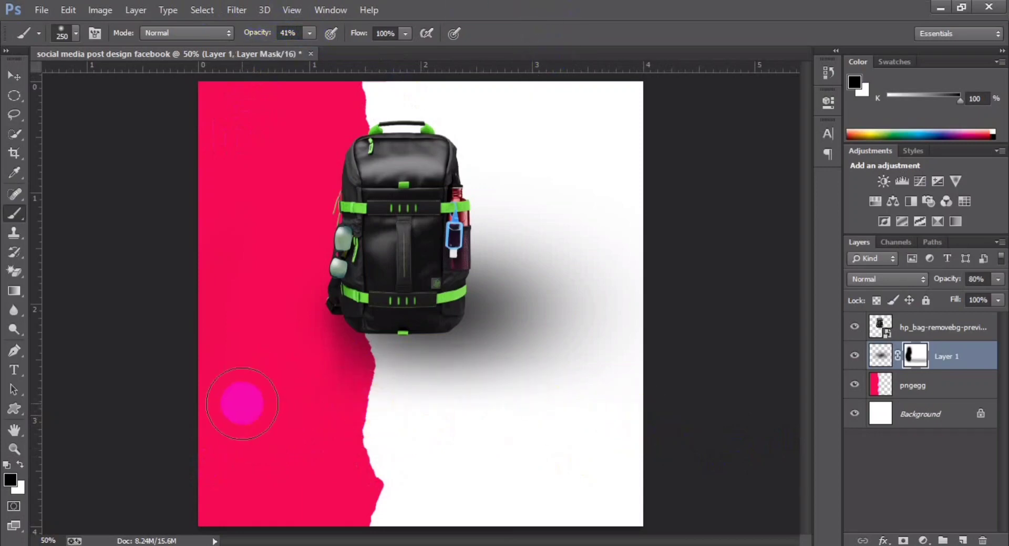
left_click_drag(241, 405, 332, 446)
Fade the shadow's right edge on the mask with further brush strokes.
left_click(14, 76)
key("ctrl+minus")
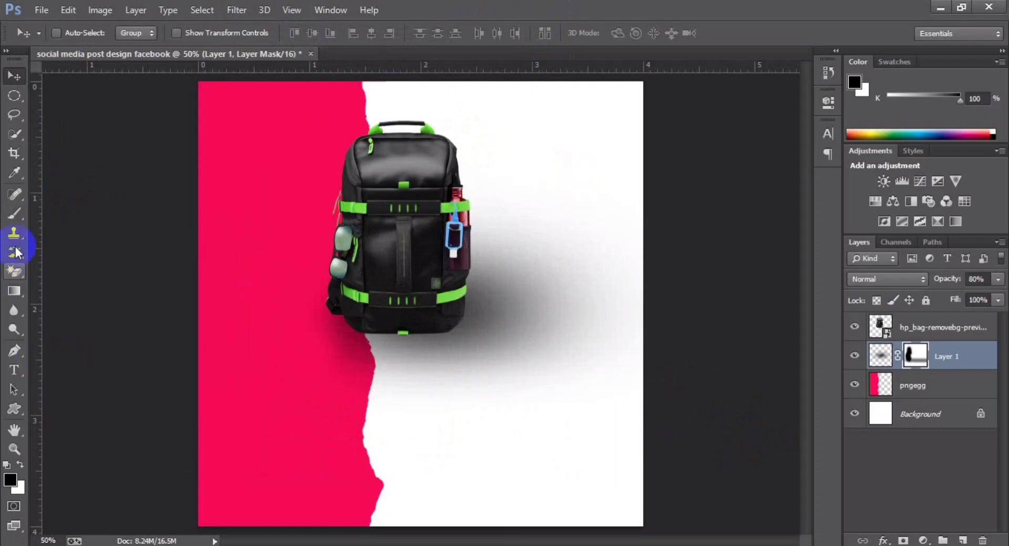
key("b")
left_click(610, 179)
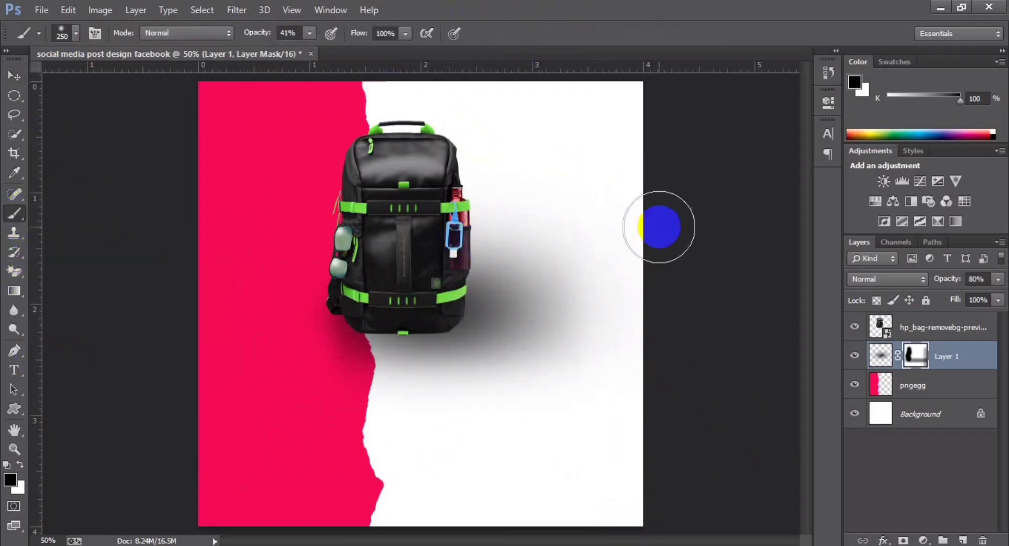
left_click_drag(603, 354, 601, 186)
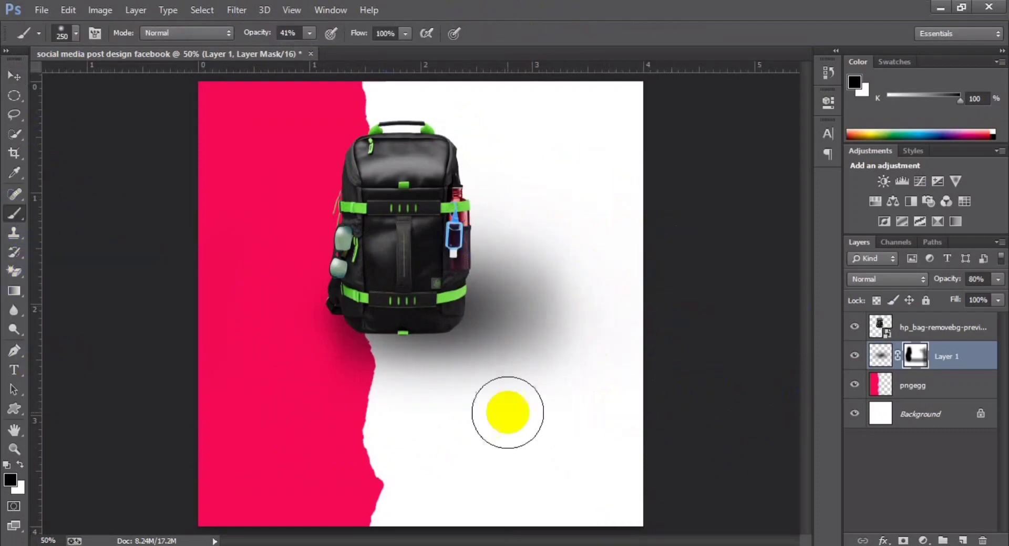
left_click_drag(671, 304, 449, 421)
key("ctrl+minus")
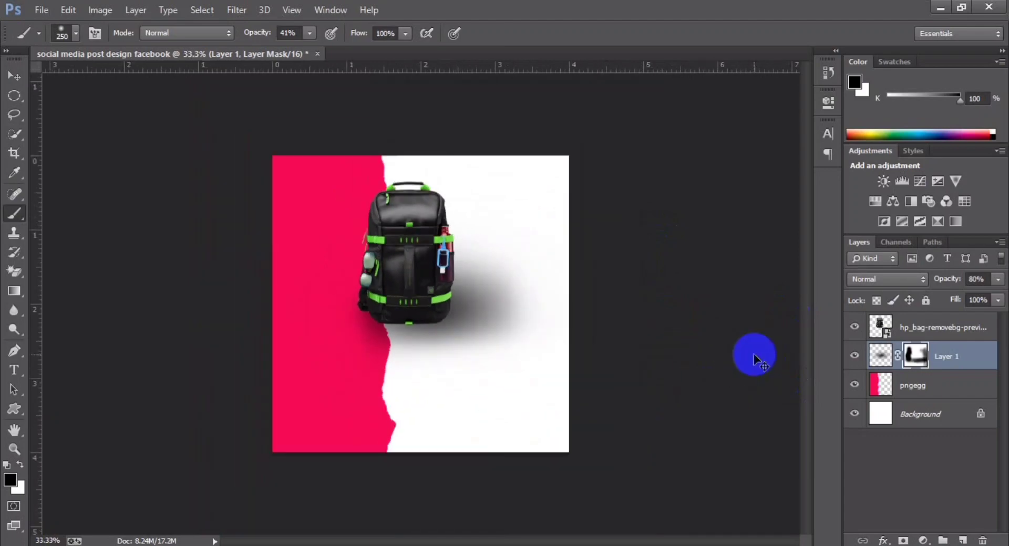
Move the shadow slightly to the left with Free Transform.
key("v")
key("ctrl+t")
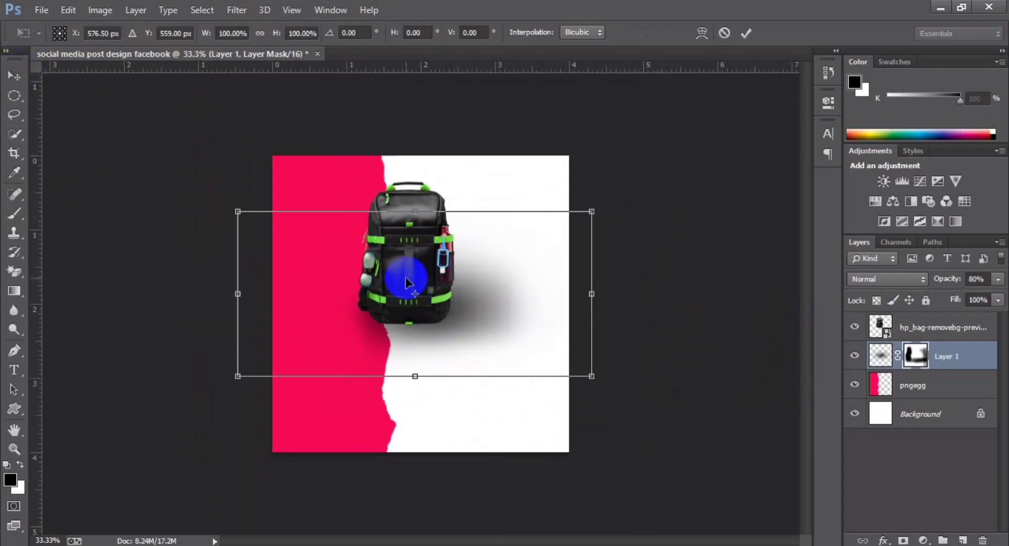
left_click_drag(452, 315, 444, 314)
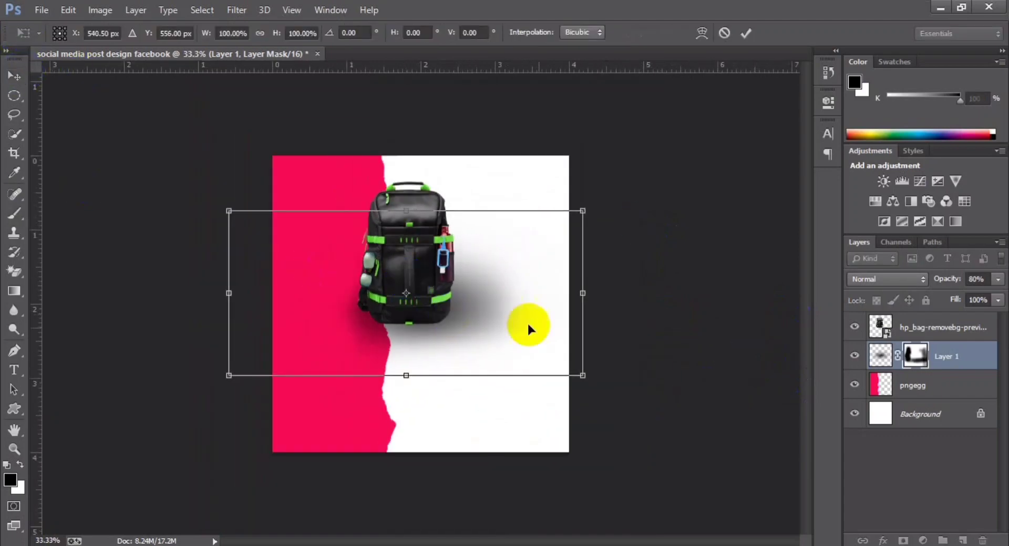
double_click(576, 337)
key("ctrl+plus")
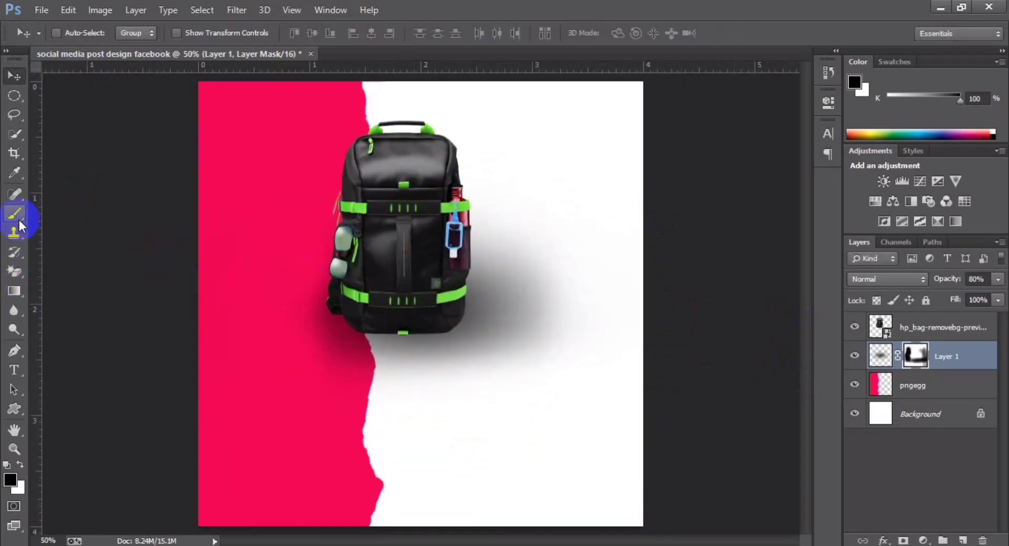
Paint the shadow mask over the pink area and lower the shadow layer's opacity further.
left_click(19, 219)
left_click(297, 231)
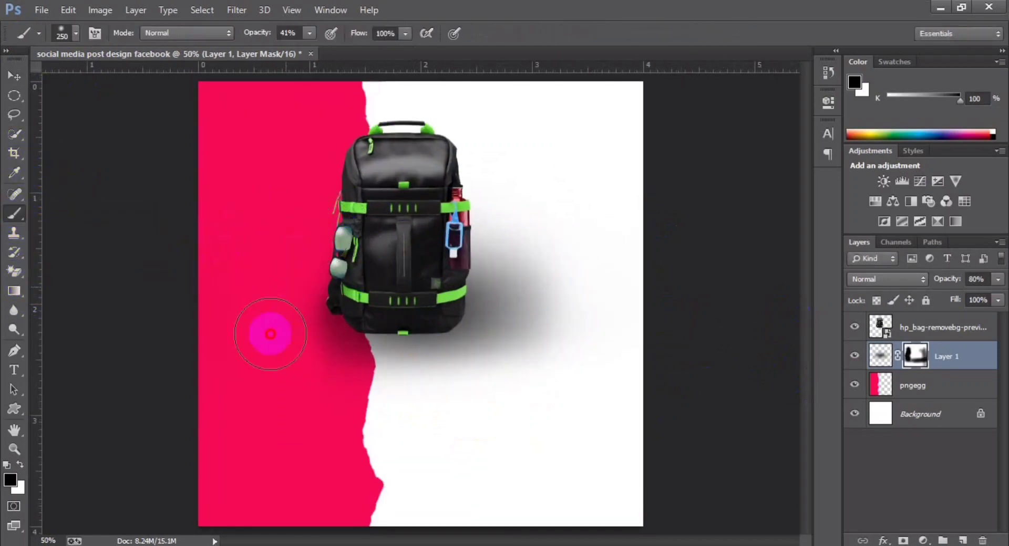
mouse_move(288, 393)
left_mouse_down()
mouse_move(311, 396)
mouse_move(262, 261)
mouse_move(290, 396)
left_mouse_up()
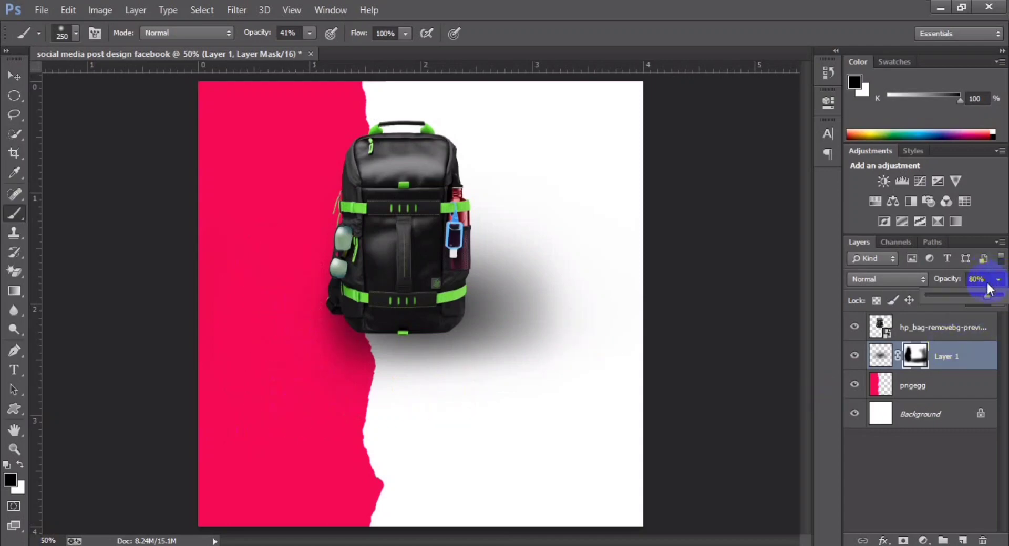
left_click_drag(986, 287, 976, 292)
left_click(902, 484)
key("ctrl+minus")
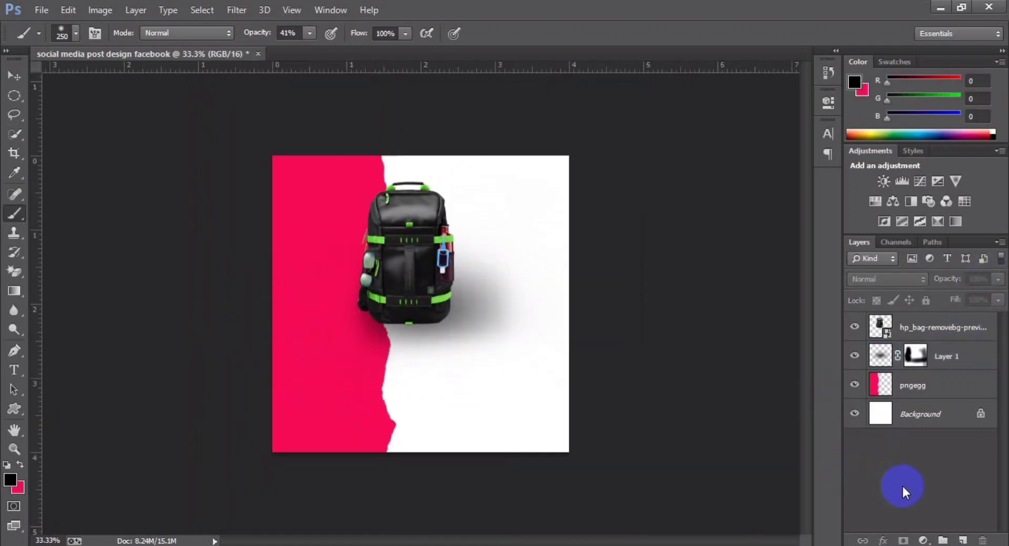
key("ctrl+plus")
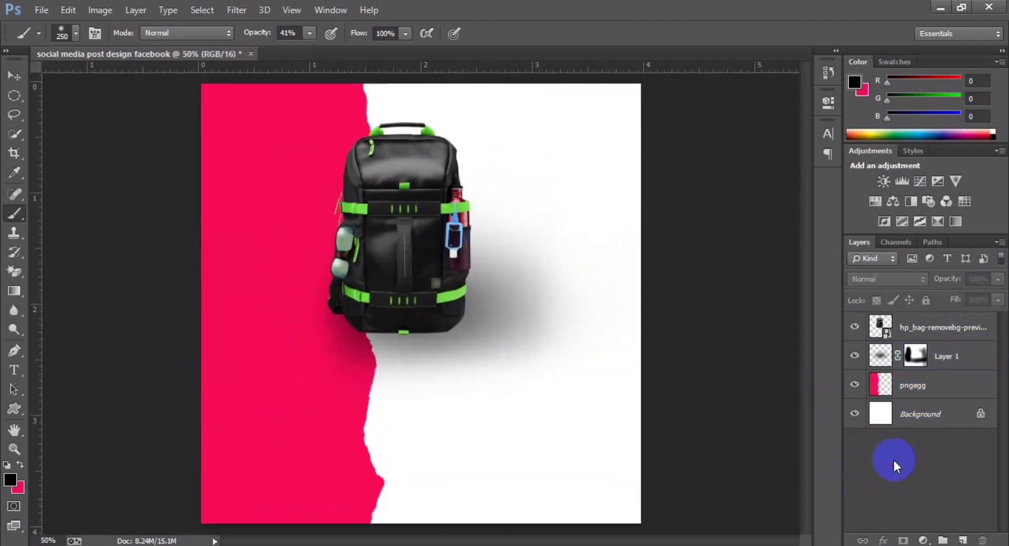
key("ctrl+plus")
key("ctrl+plus")
key("ctrl+plus")
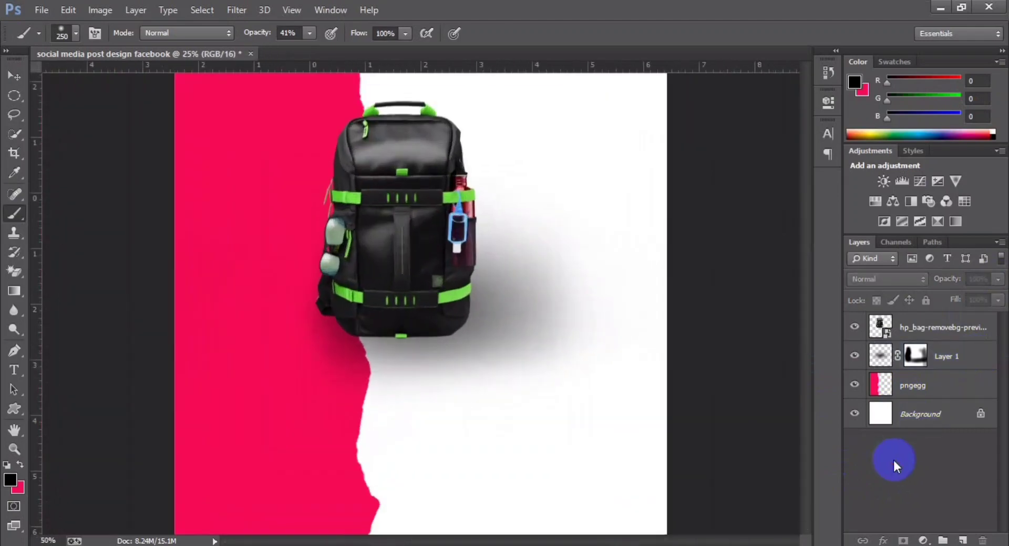
key("ctrl+minus")
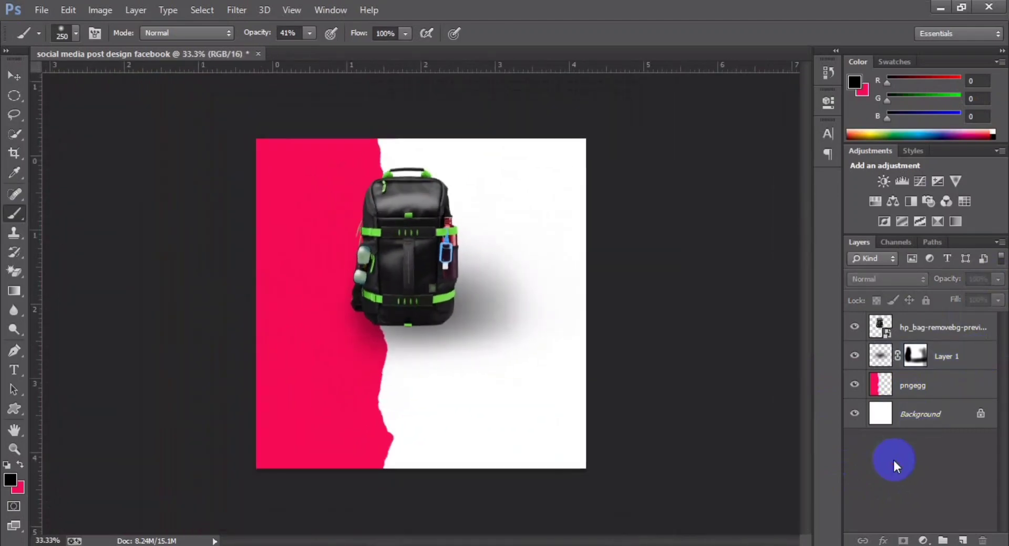
key("ctrl+plus")
Drag png 2 from the Downloads folder onto the post canvas.
left_click(14, 78)
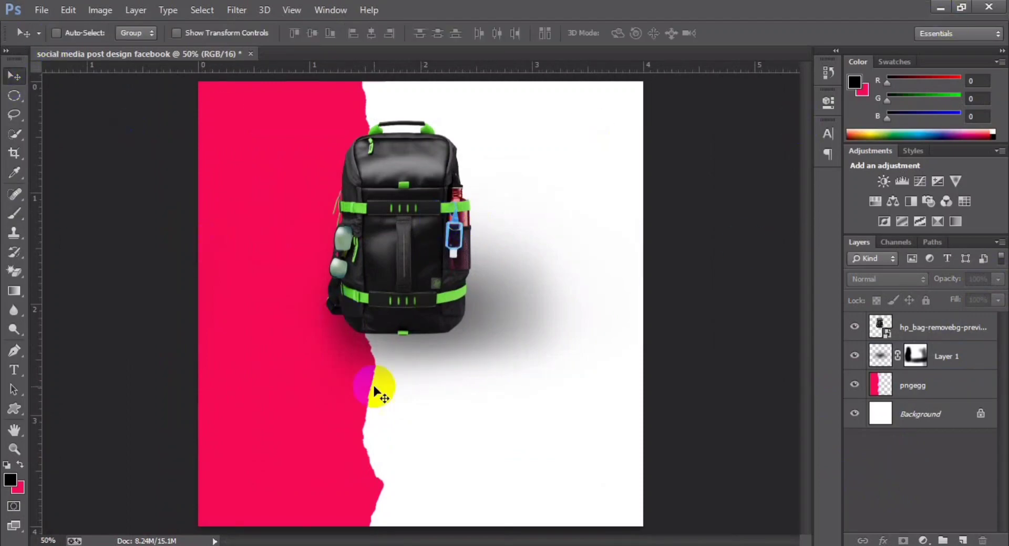
key("alt+Tab")
left_click(907, 233)
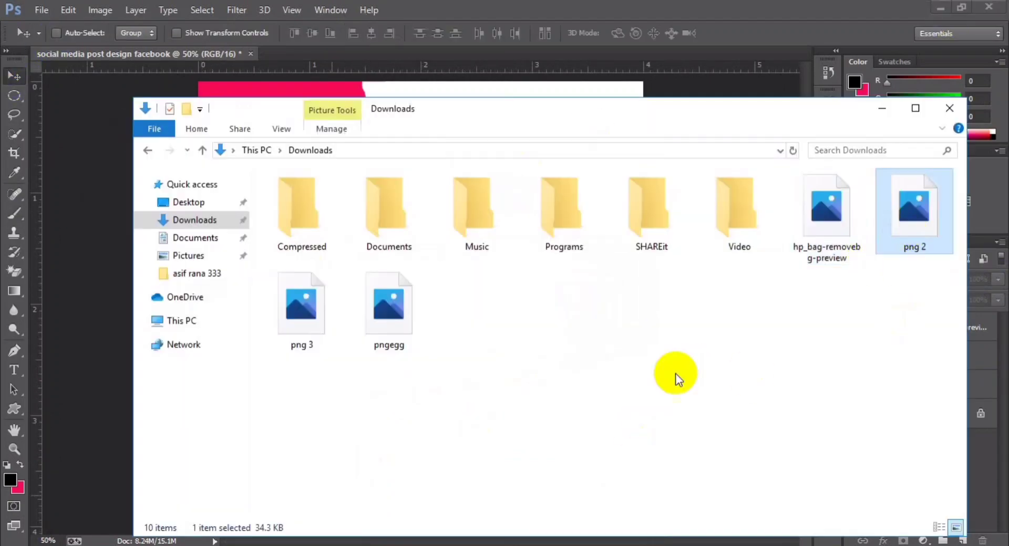
mouse_move(903, 208)
left_mouse_down()
mouse_move(538, 389)
mouse_move(425, 423)
left_mouse_up()
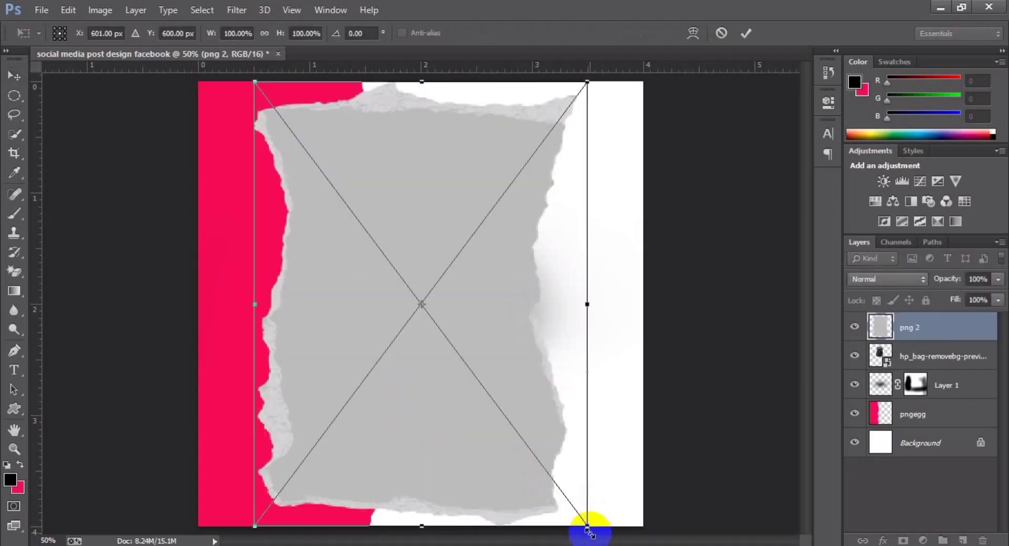
Scale png 2 down, rotate it -90° to horizontal and move it to the lower canvas.
left_click_drag(587, 526, 549, 473)
left_click_drag(545, 302, 386, 308)
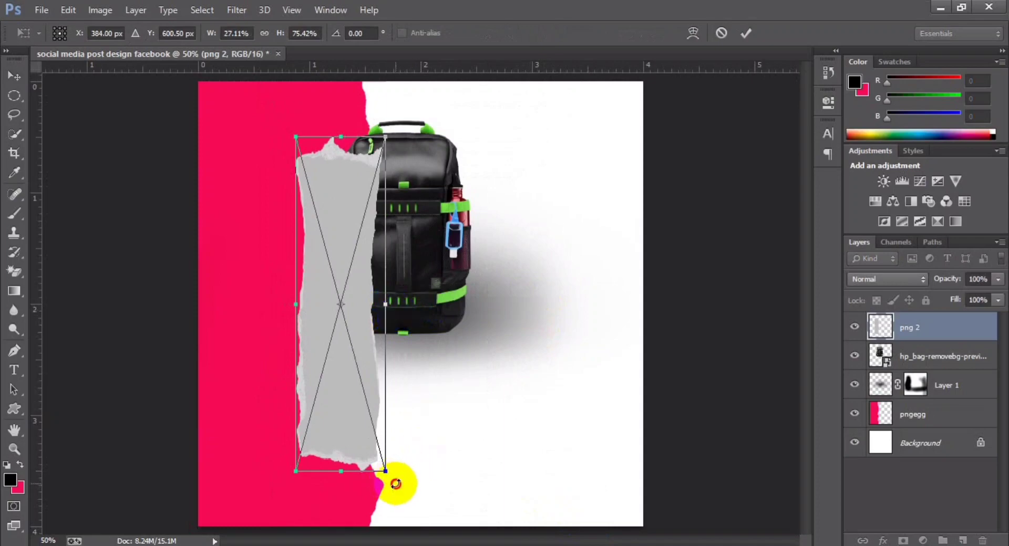
left_click_drag(396, 484, 514, 270)
left_click_drag(445, 295, 524, 436)
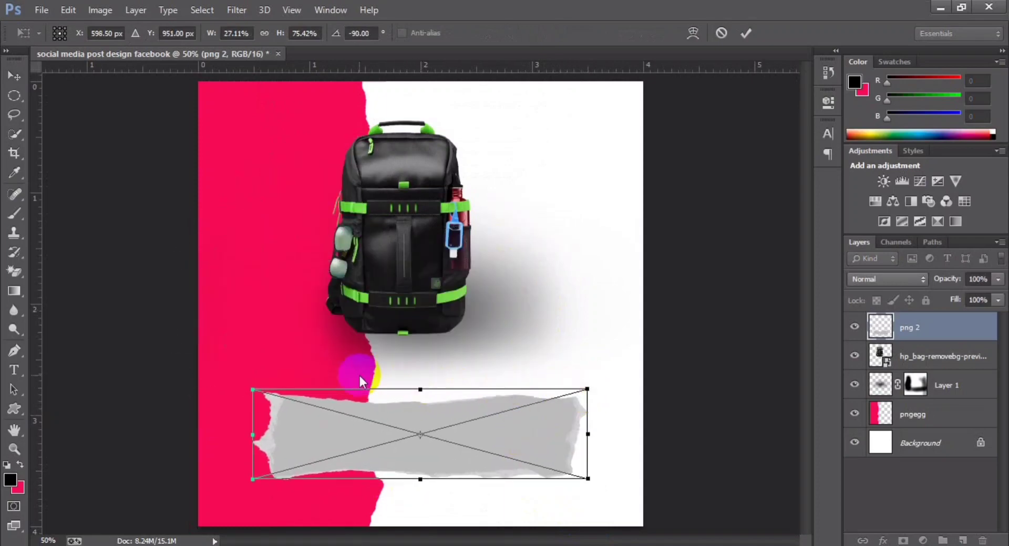
key("alt+space")
key("Escape")
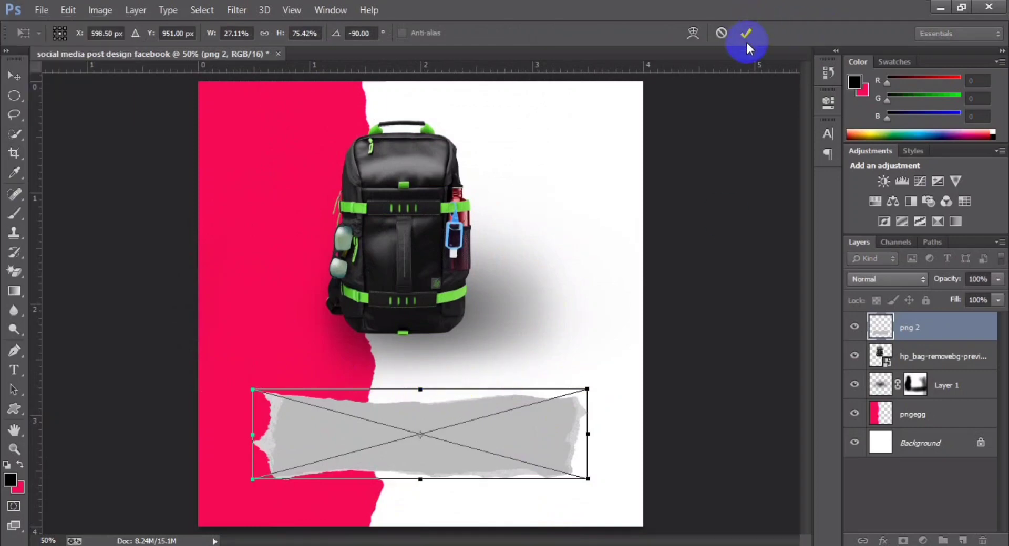
left_click(746, 33)
Squash png 2 into a thin strip lying along the canvas bottom.
key("ctrl+t")
left_click_drag(418, 392, 421, 435)
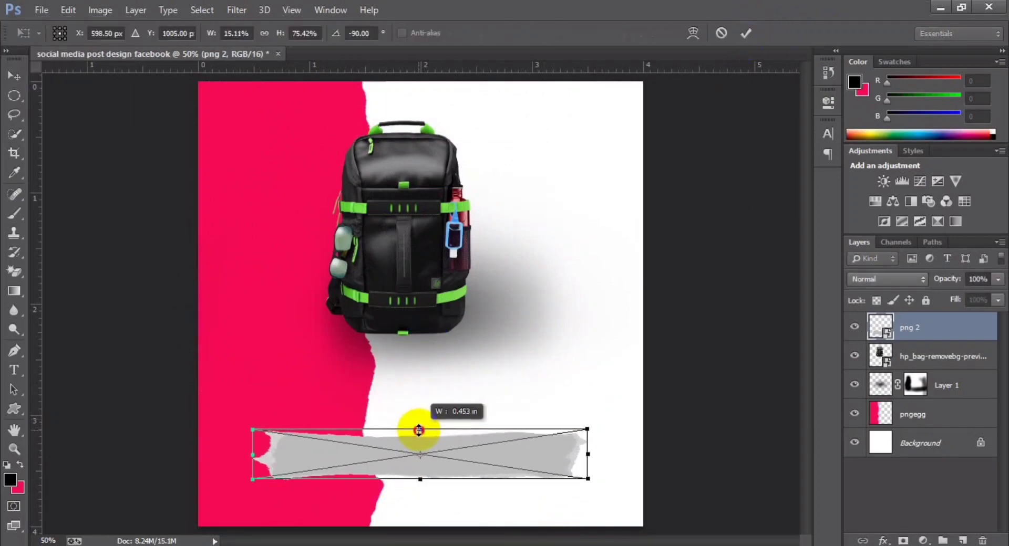
left_click_drag(588, 432, 561, 436)
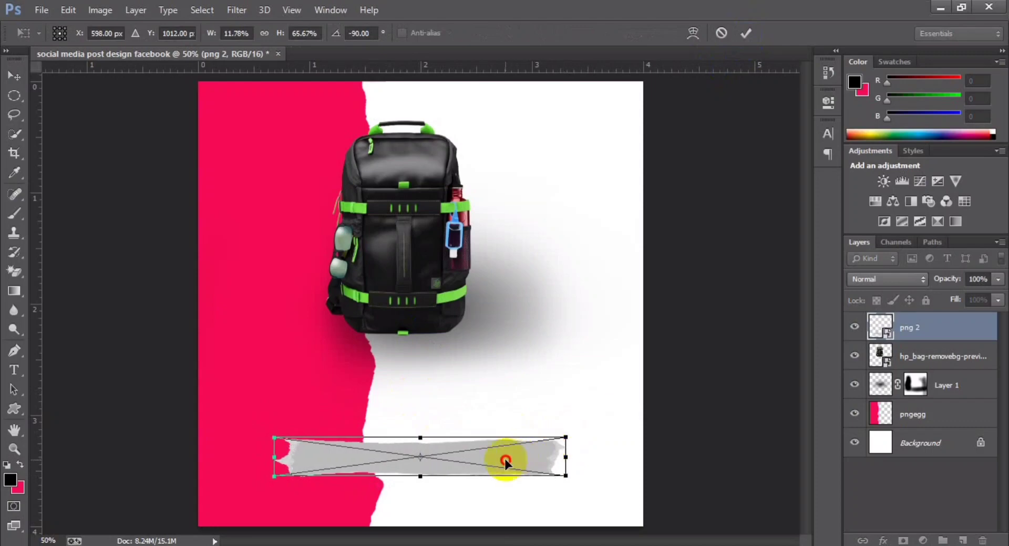
left_click_drag(506, 462, 501, 508)
left_click_drag(416, 487, 418, 476)
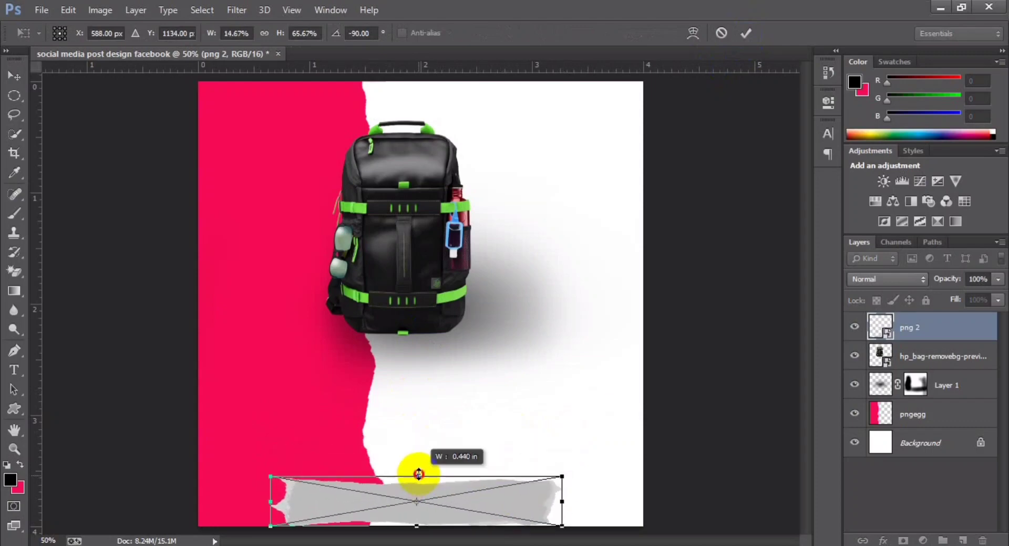
key("Return")
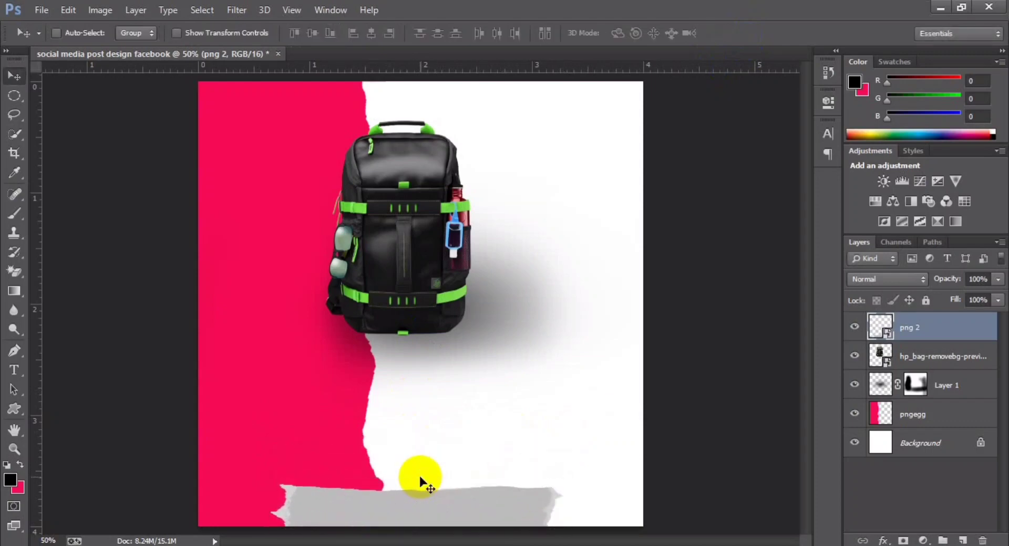
Rasterize png 2, load its outline as a selection, and fill it with white.
right_click(921, 327)
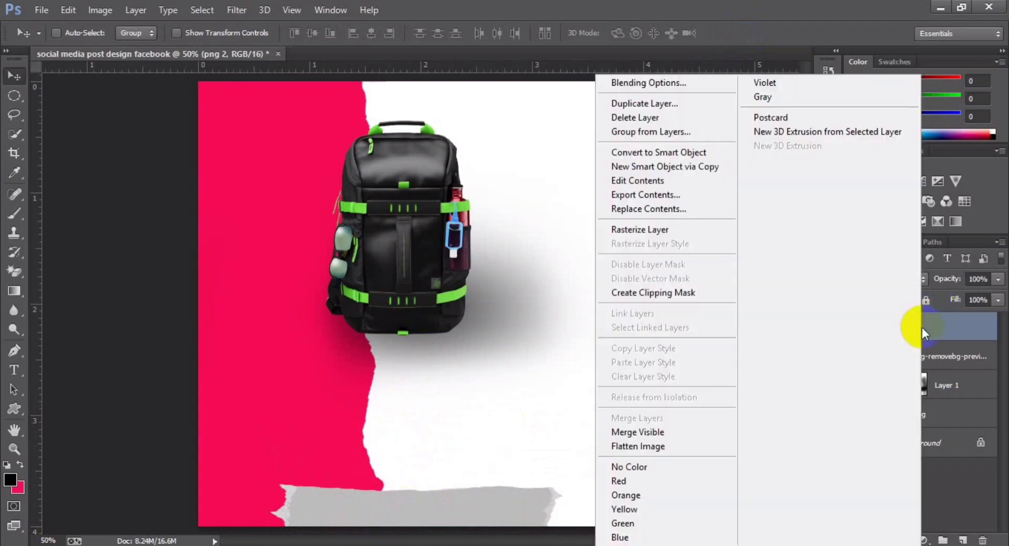
left_click(651, 229)
left_click(880, 327, "ctrl")
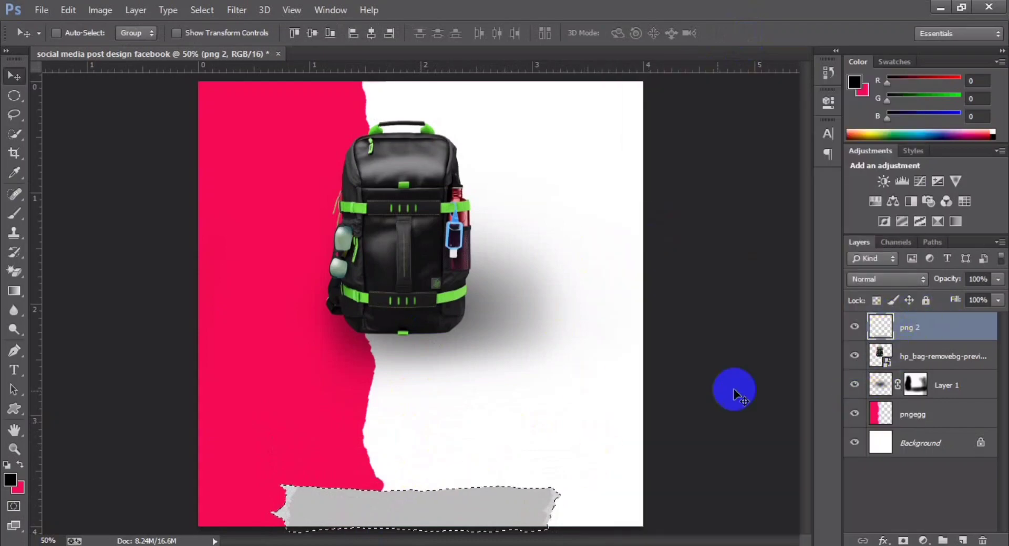
left_click(11, 481)
left_click(608, 110)
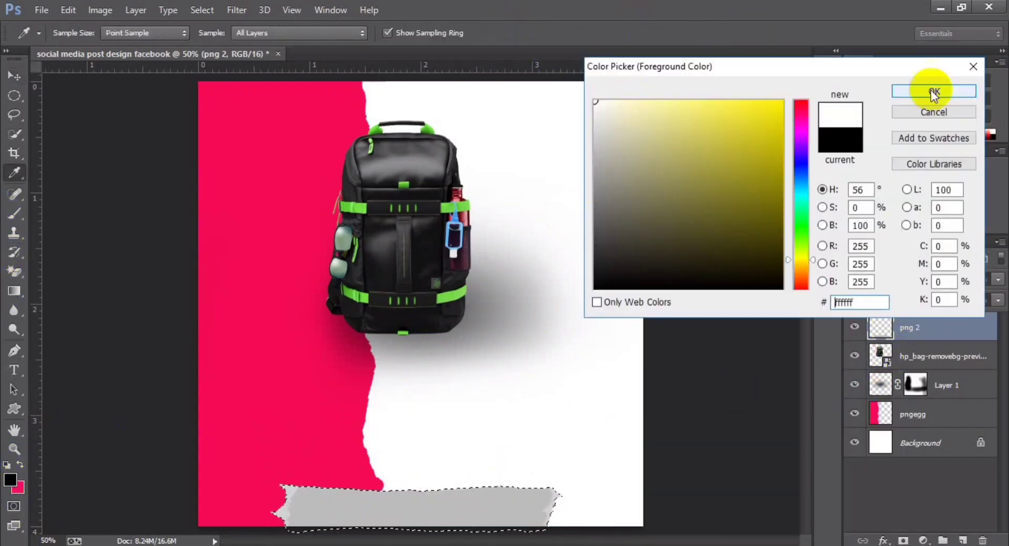
left_click(925, 90)
key("alt+BackSpace")
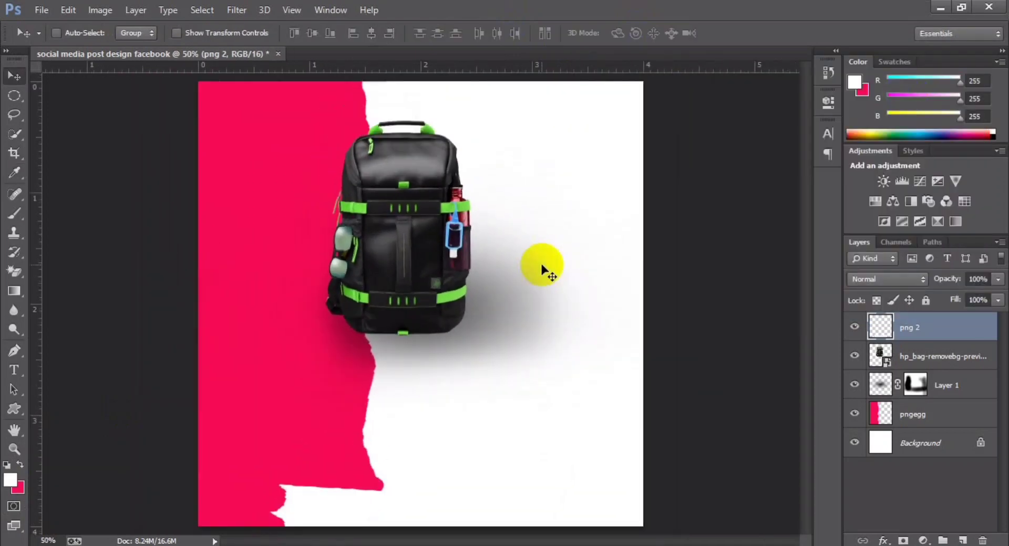
scroll(547, 272, "down", 1)
scroll(547, 272, "up", 1)
scroll(546, 272, "up", 1)
Group png 2, the backpack and Layer 1 into Group 1, then expand it.
scroll(546, 272, "down", 1)
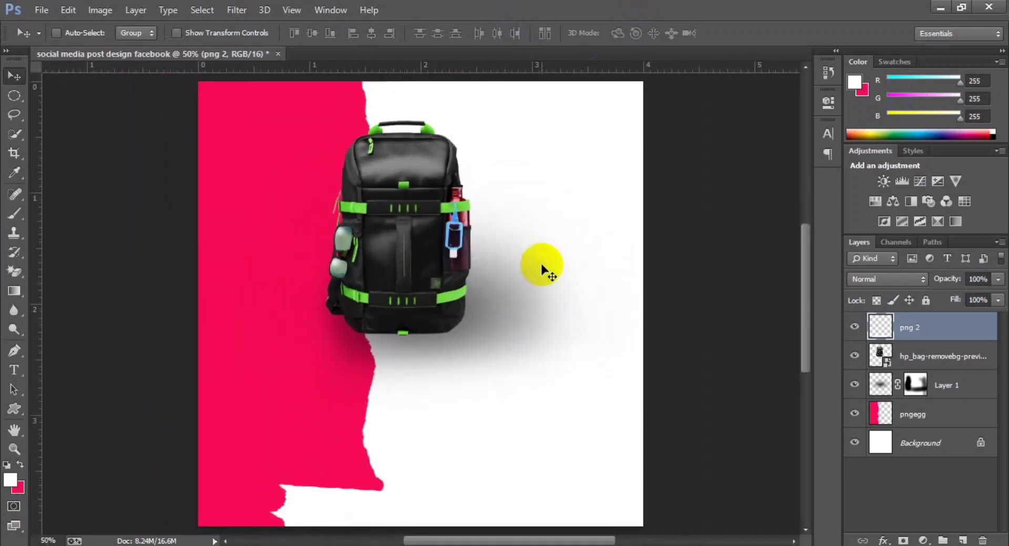
scroll(547, 272, "up", 1)
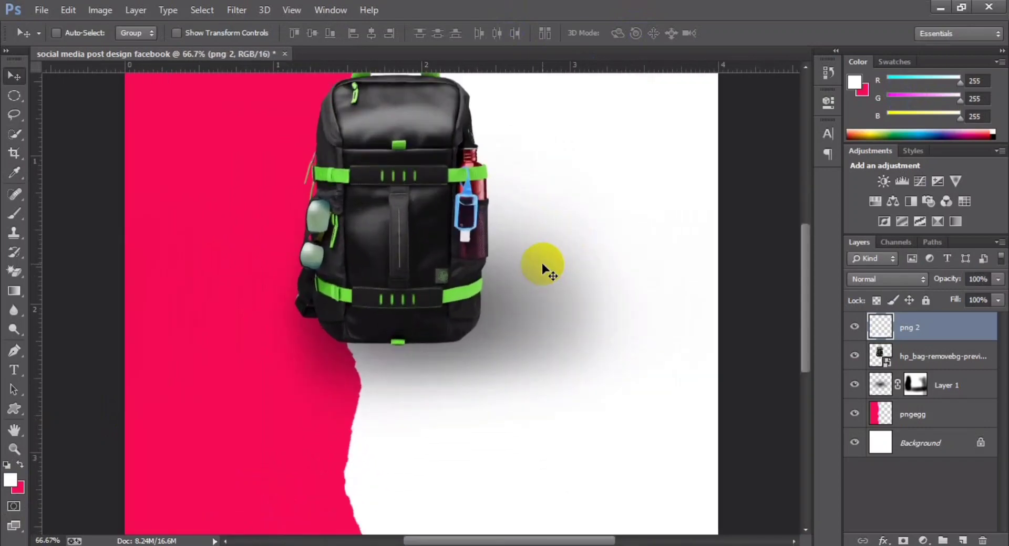
scroll(281, 326, "down", 1)
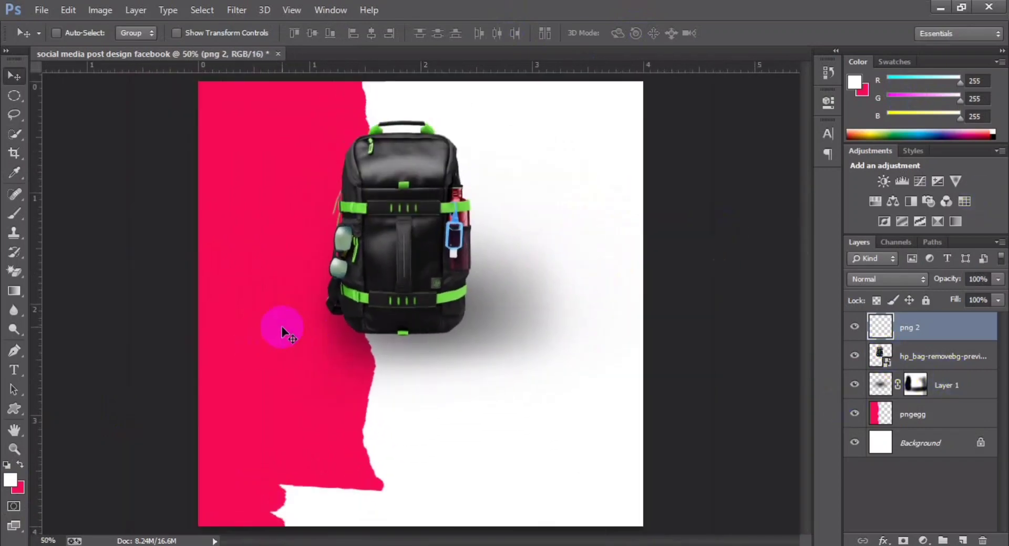
left_click(959, 385, "shift")
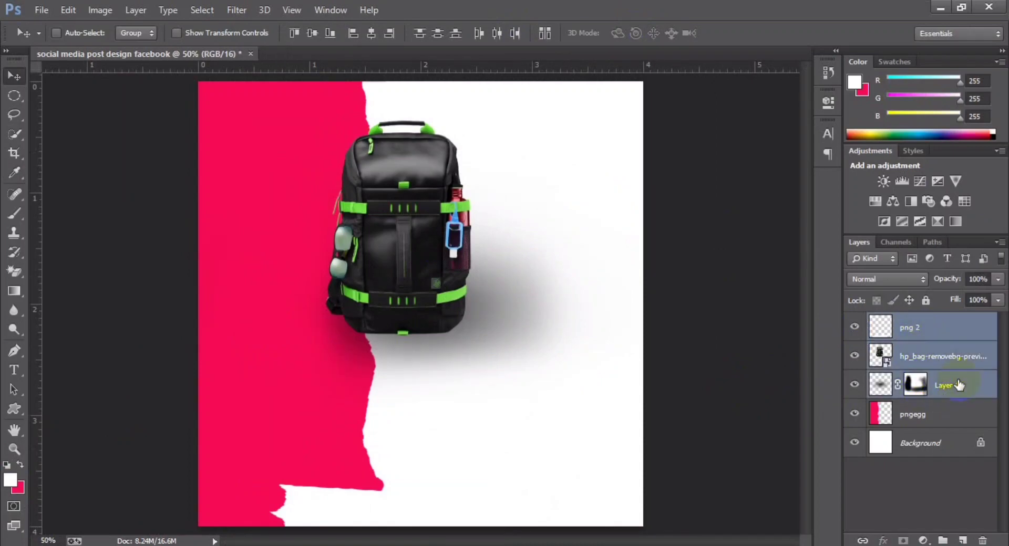
key("ctrl+g")
left_click(872, 321)
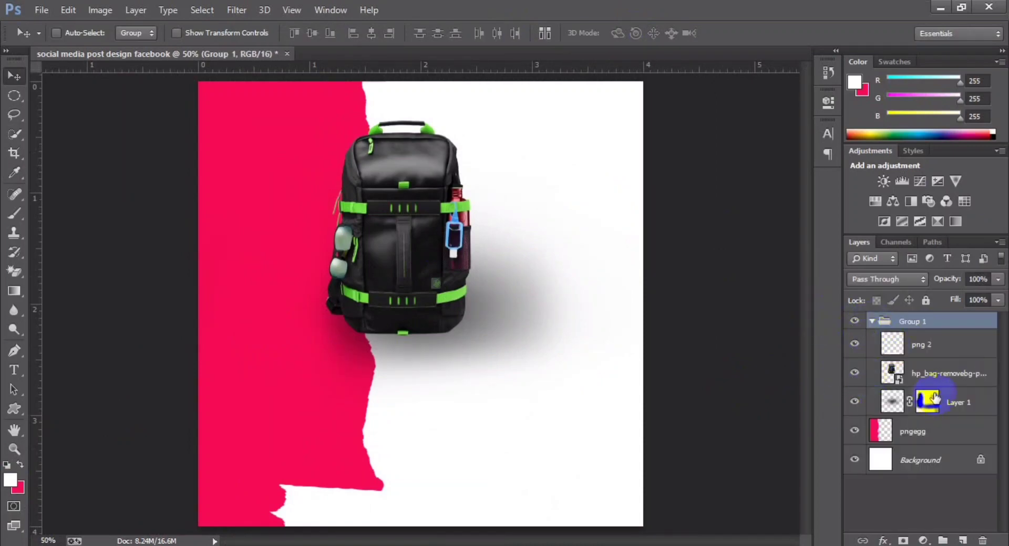
left_click(958, 405)
key("ctrl+minus")
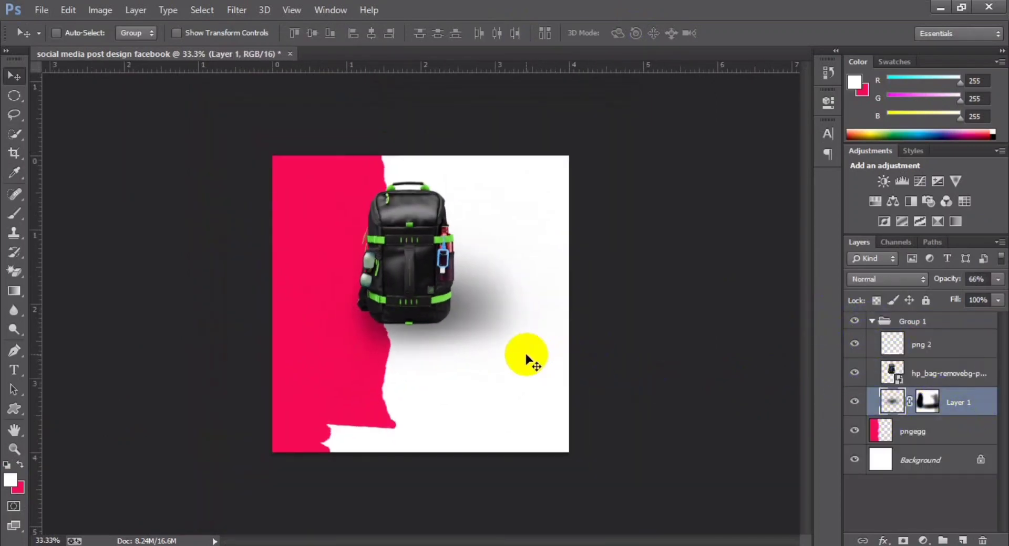
Place png 3 on the post, shrink it to about half, and rotate it about 40°.
key("alt+Tab")
left_click_drag(315, 342, 461, 349)
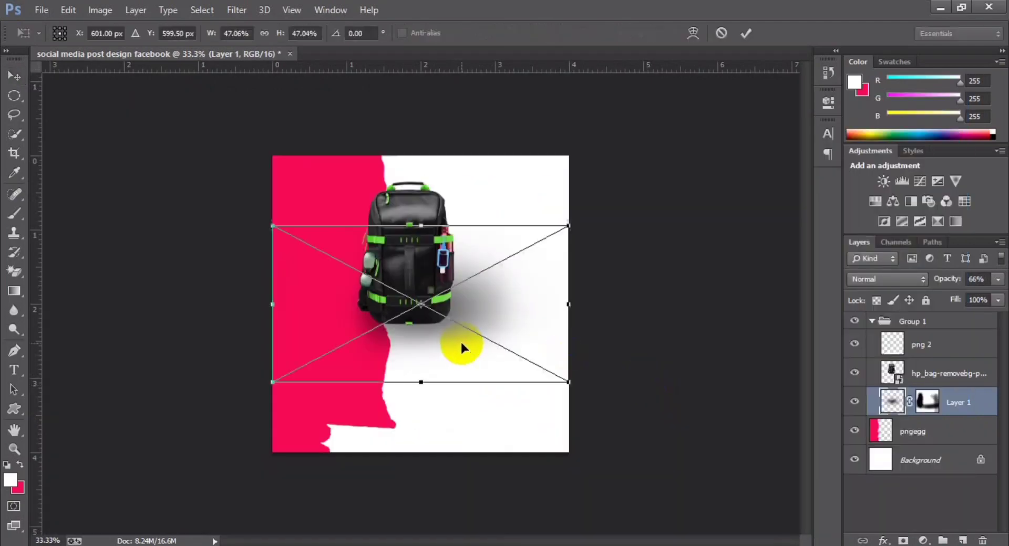
key("ctrl+plus")
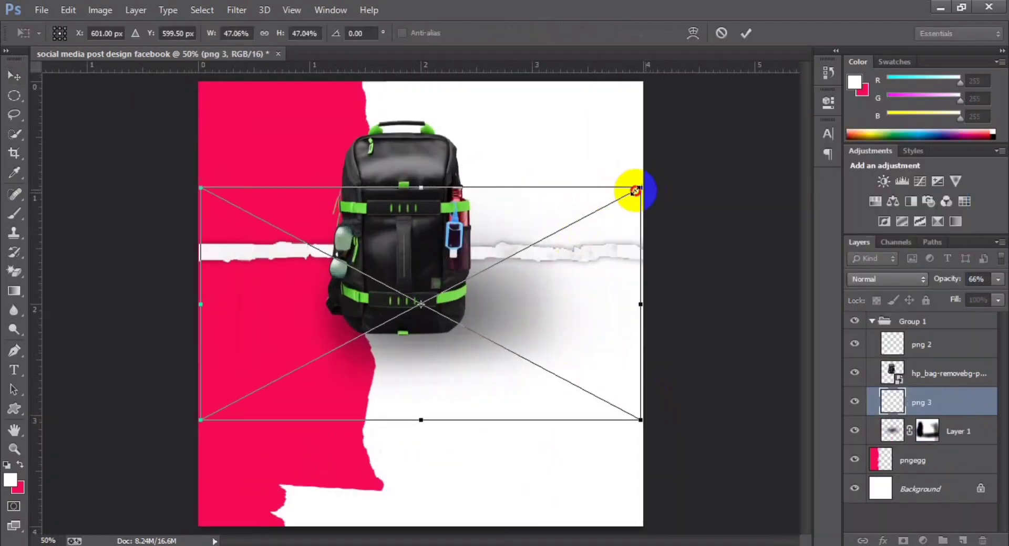
mouse_move(637, 193)
left_mouse_down()
mouse_move(532, 243)
mouse_move(423, 85)
left_mouse_up()
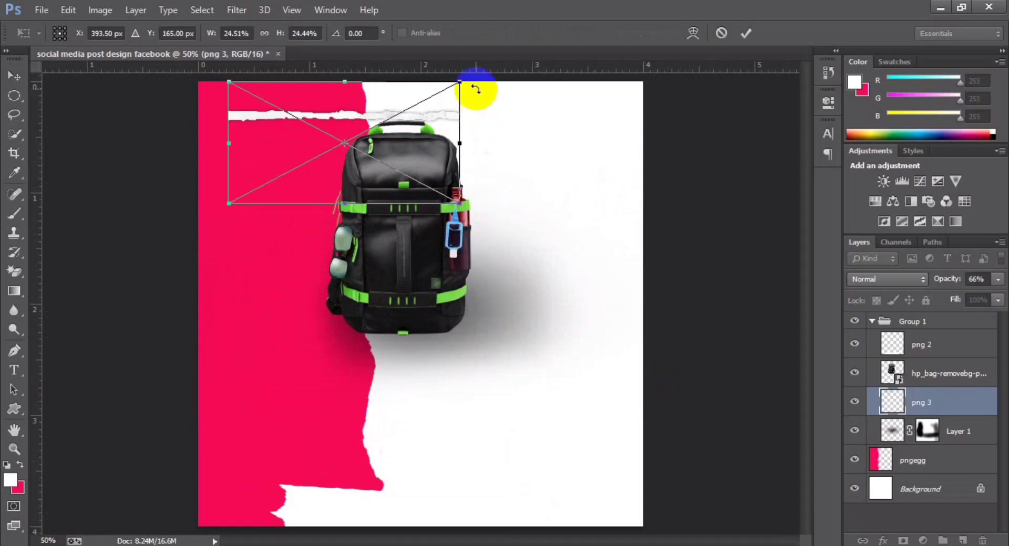
key("ctrl+minus")
left_click_drag(457, 148, 473, 203)
mouse_move(366, 183)
left_mouse_down()
mouse_move(342, 190)
mouse_move(373, 221)
left_mouse_up()
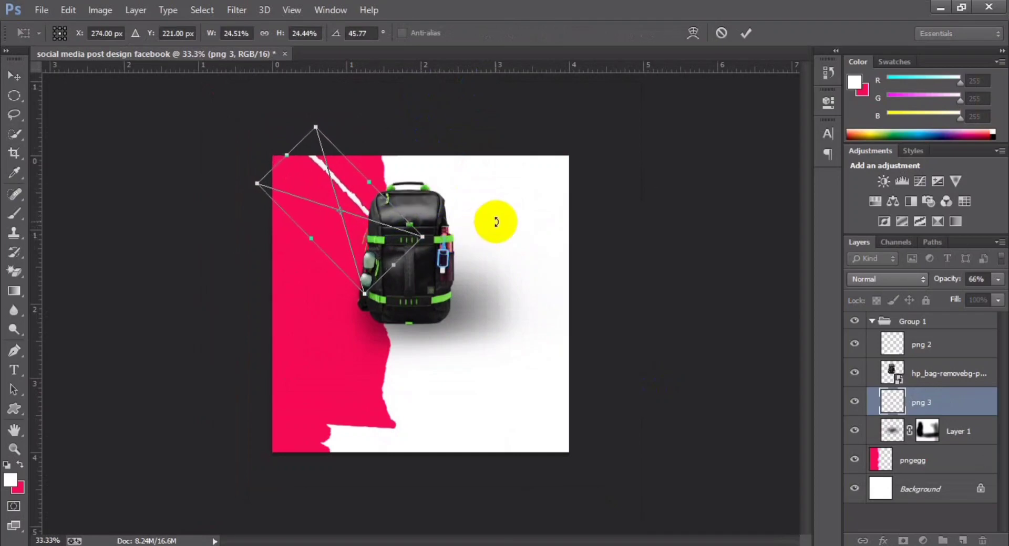
key("Return")
key("ctrl+plus")
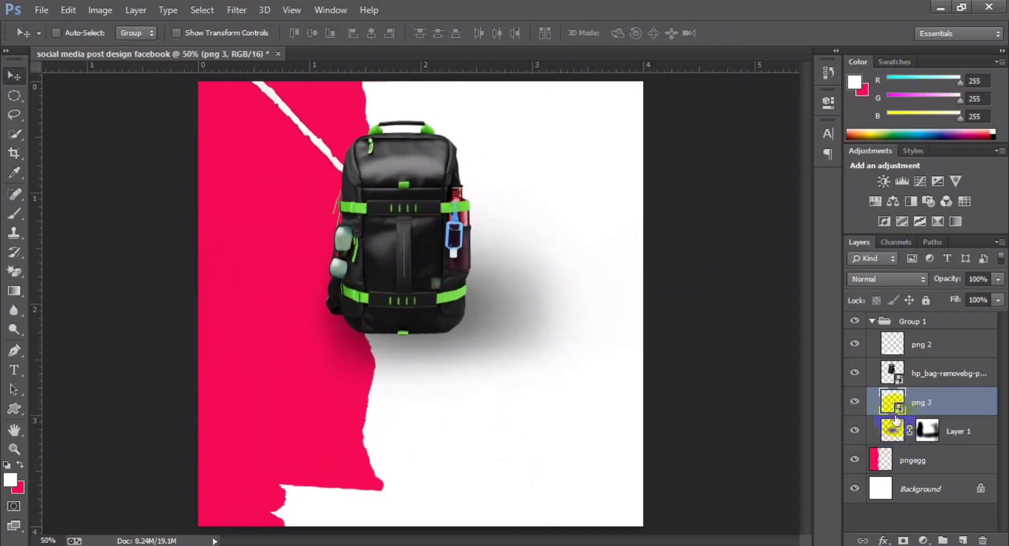
Duplicate png 3, rasterize the copy, load its pixels and clear the white stroke.
key("ctrl+j")
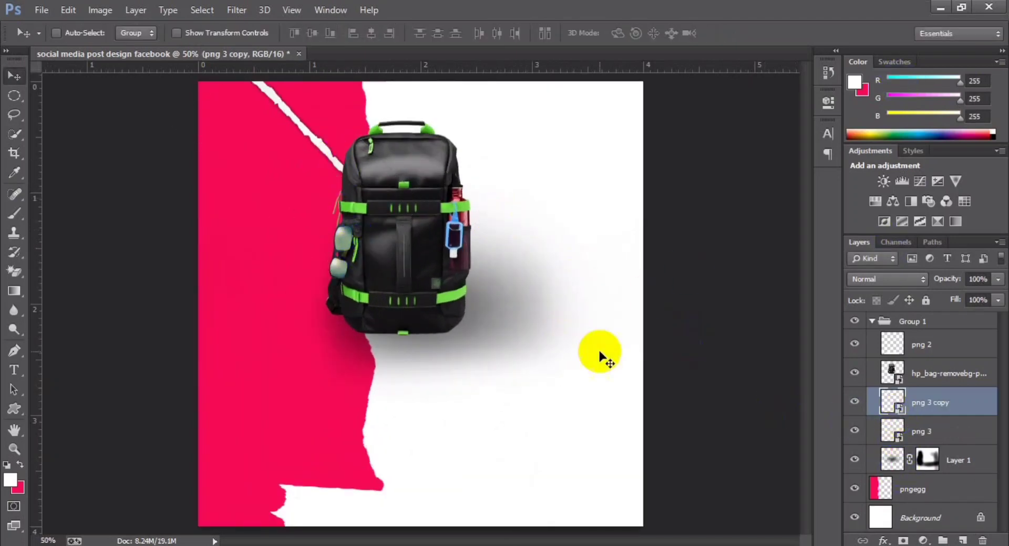
right_click(919, 402)
left_click(645, 245)
left_click(892, 402, "ctrl")
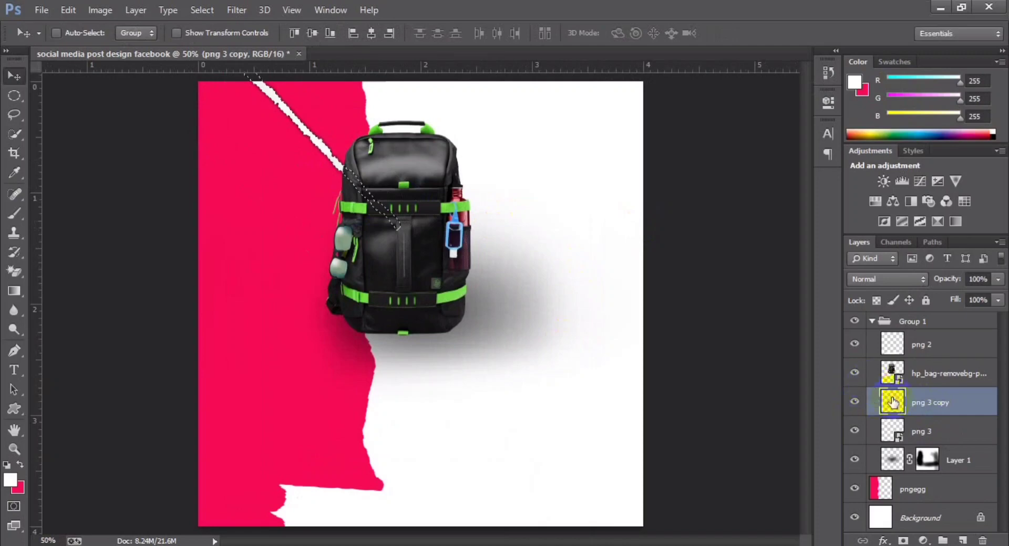
key("Delete")
left_click(430, 253)
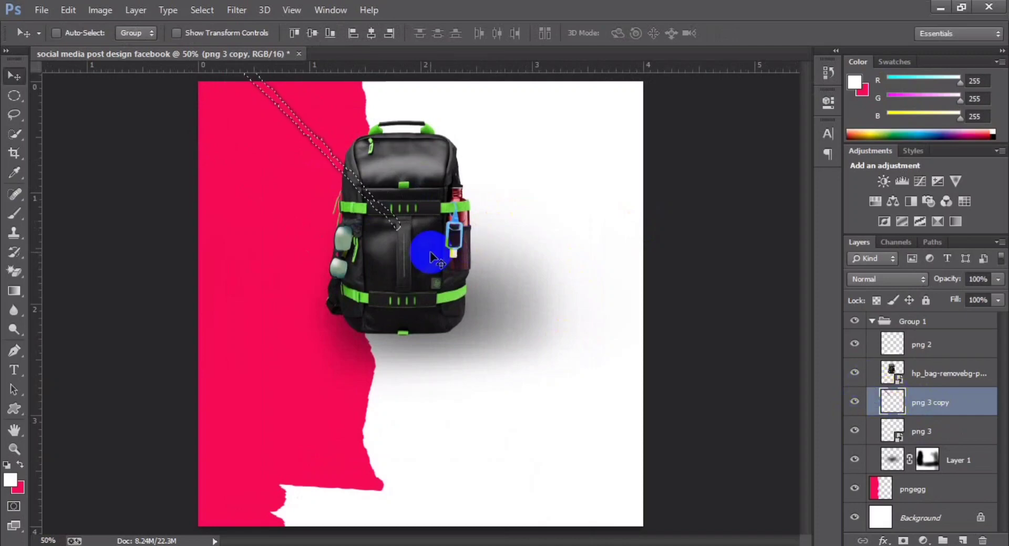
Move png 3 copy to the top-right corner and rotate it about -20°.
key("ctrl+minus")
mouse_move(357, 216)
left_mouse_down()
mouse_move(550, 194)
mouse_move(540, 207)
left_mouse_up()
key("ctrl+t")
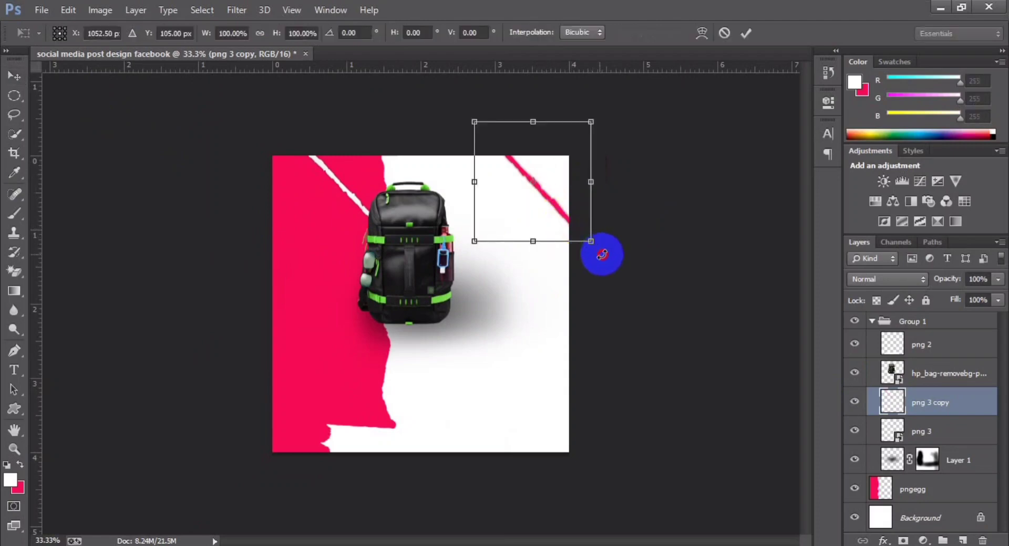
mouse_move(601, 254)
left_mouse_down()
mouse_move(617, 224)
mouse_move(567, 184)
mouse_move(604, 231)
left_mouse_up()
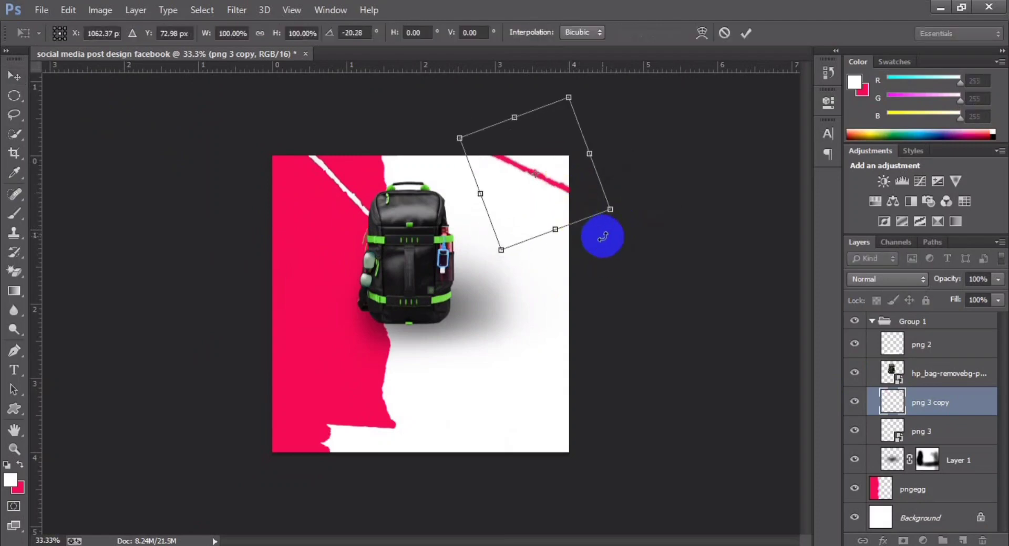
key("Return")
key("ctrl+plus")
key("ctrl+minus")
key("ctrl+plus")
key("ctrl+minus")
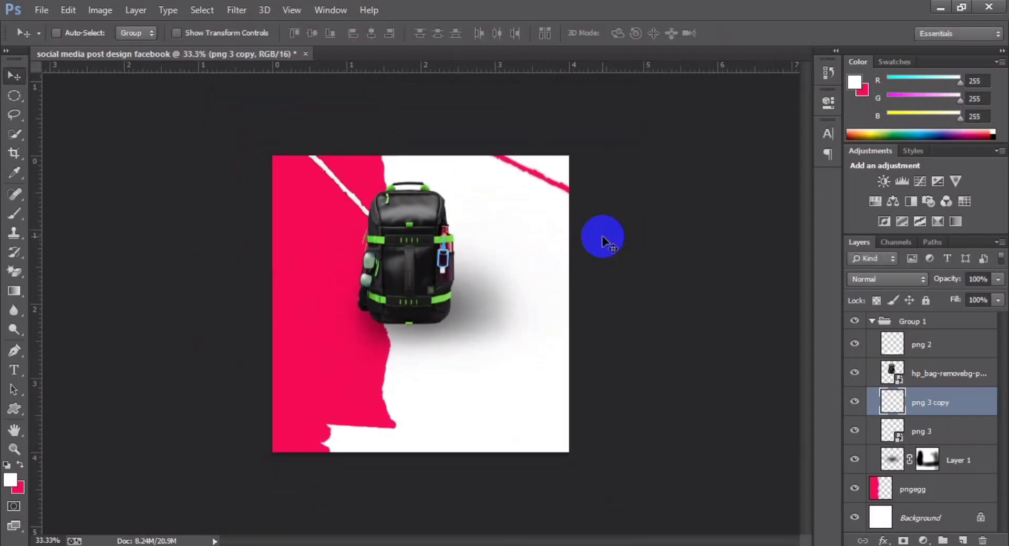
key("ctrl+plus")
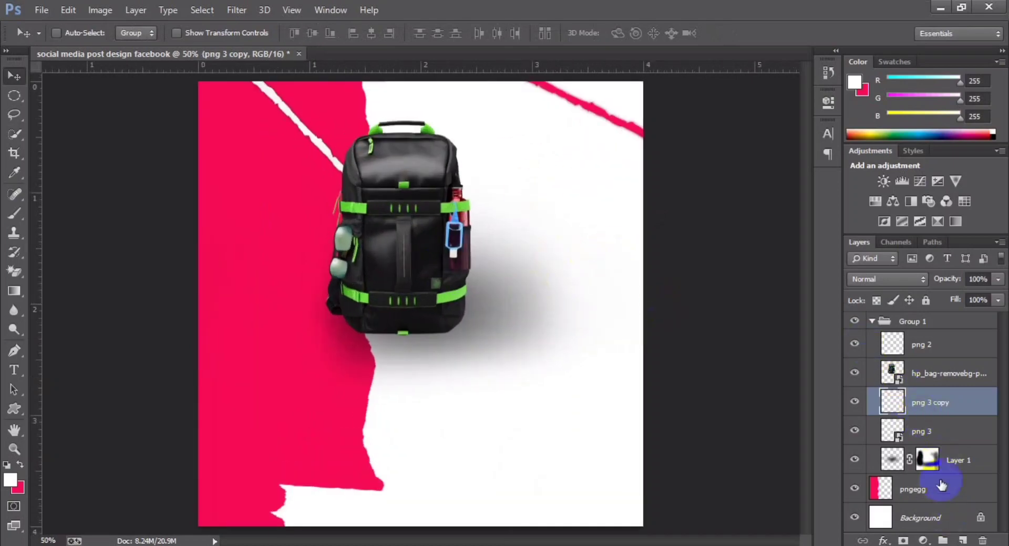
Disable and re-enable Layer 1's mask, cancelling an attempt to delete it.
left_click(934, 465)
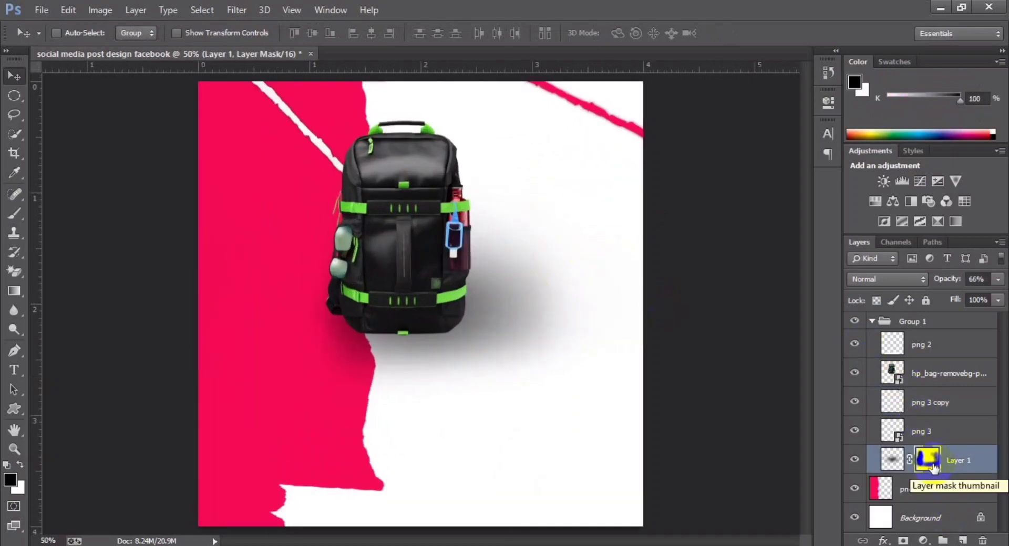
right_click(934, 466)
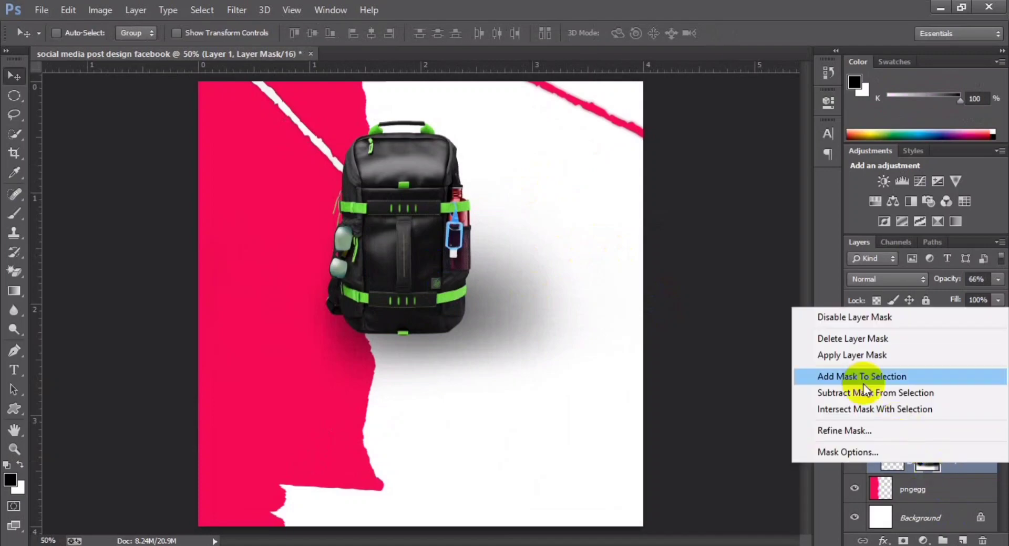
left_click(847, 320)
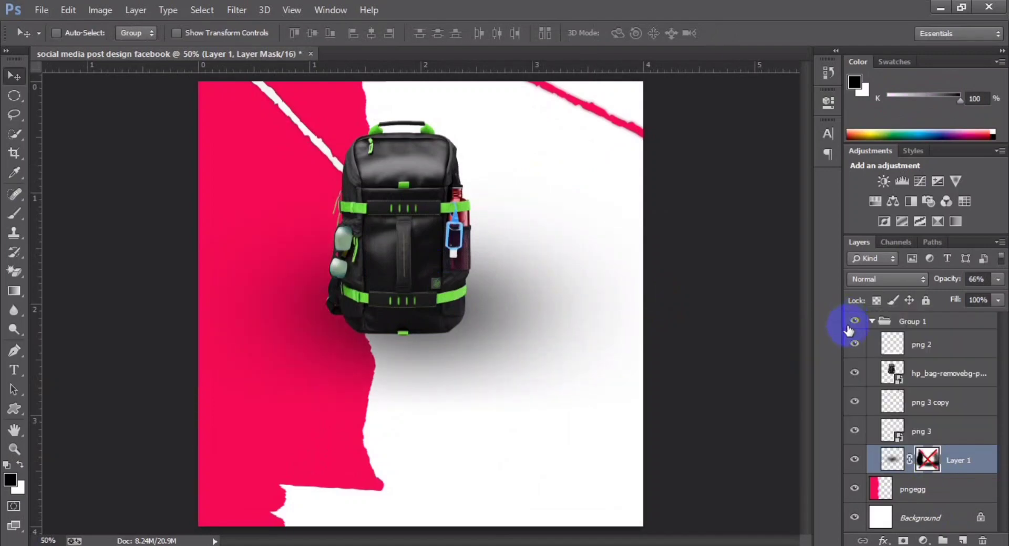
left_click(851, 334)
right_click(928, 462)
left_click(877, 311)
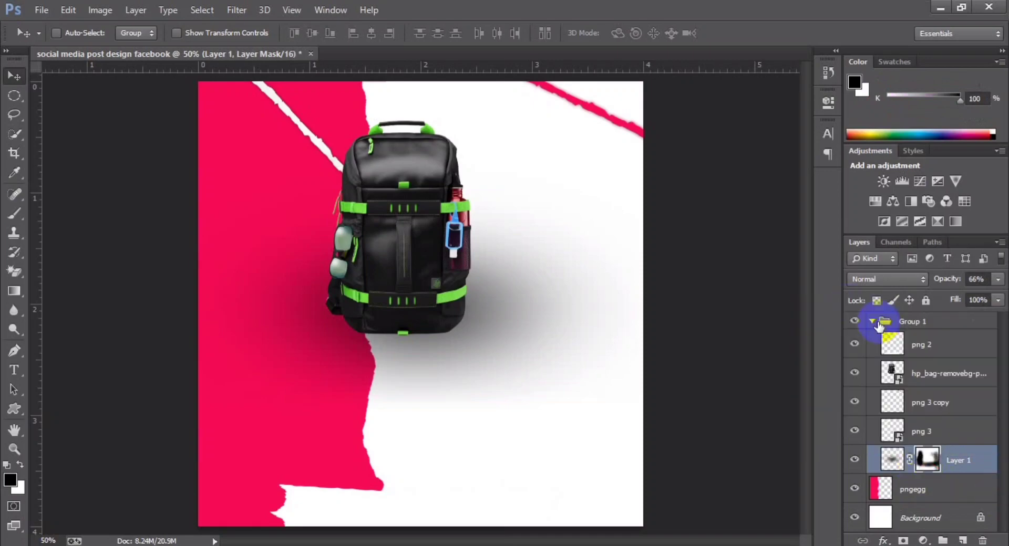
left_click_drag(927, 460, 982, 541)
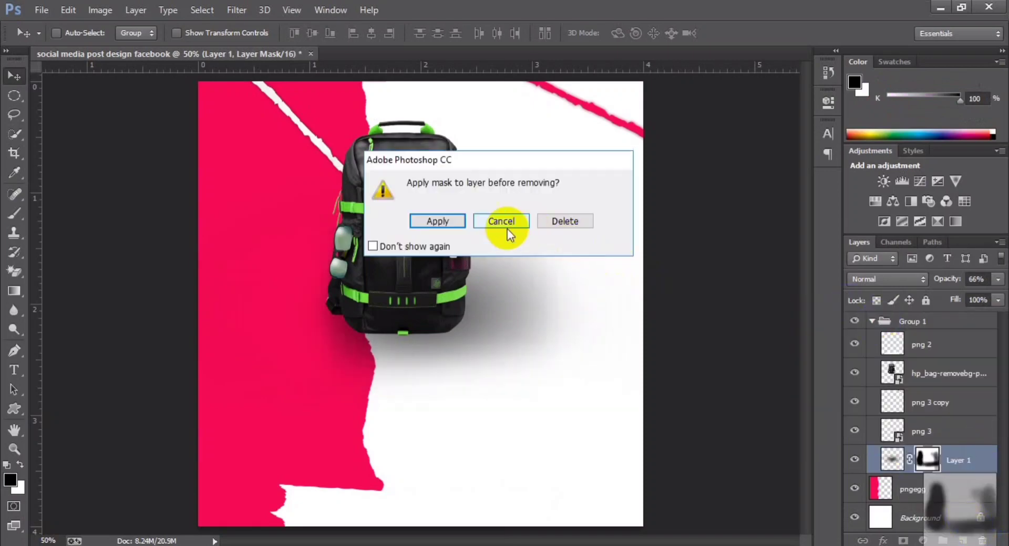
left_click(502, 221)
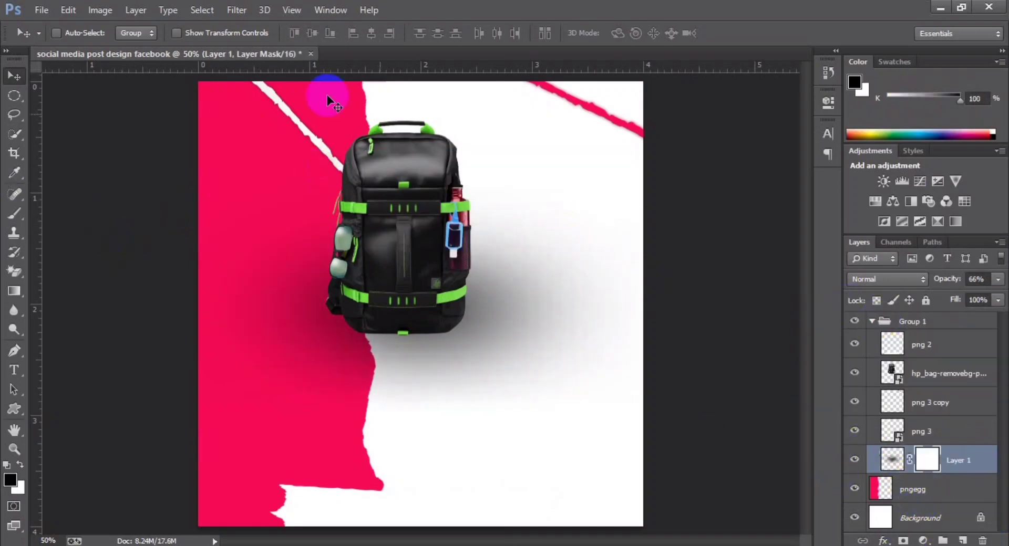
Paint black on Layer 1's mask with the Brush to fade the shadow.
left_click(14, 213)
mouse_move(287, 249)
left_mouse_down()
mouse_move(294, 284)
mouse_move(266, 320)
mouse_move(442, 444)
left_mouse_up()
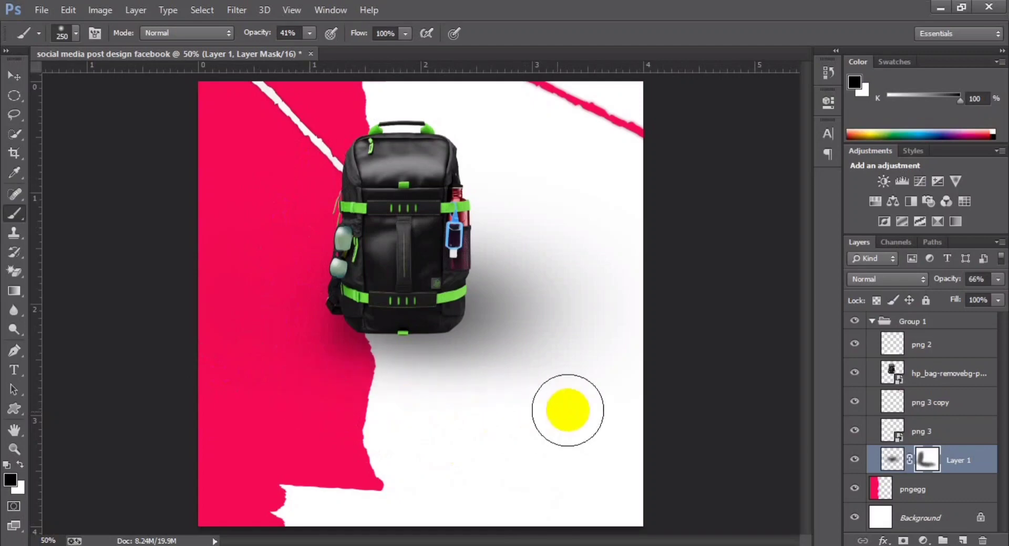
left_click(14, 77)
key("ctrl+minus")
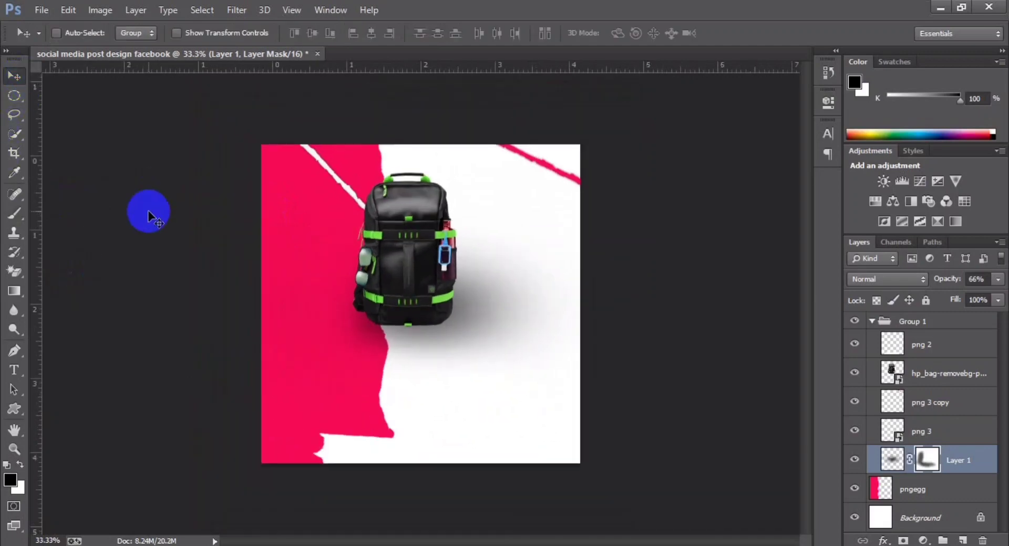
key("ctrl+plus")
Collapse Group 1 and select the HP ODYSSEY line in the Notepad notes.
left_click(870, 322)
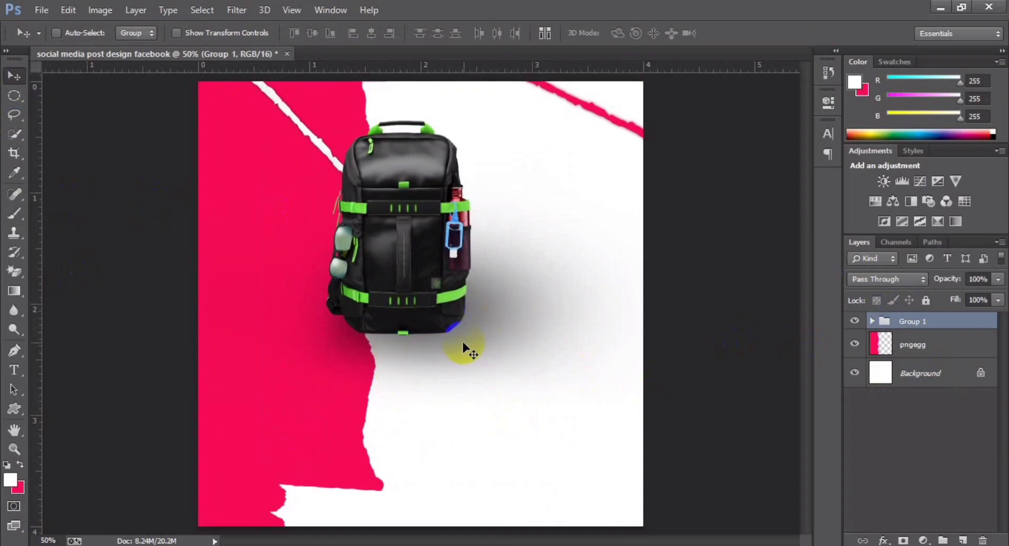
key("alt+Tab")
scroll(513, 213, "up", 1)
scroll(500, 164, "up", 1)
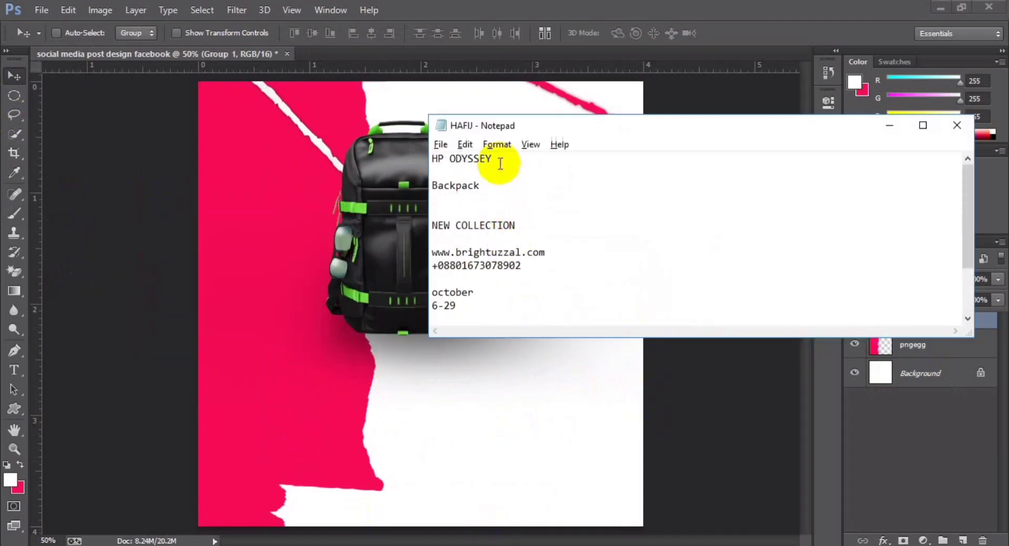
left_click_drag(500, 164, 423, 154)
Add HP ODYSSEY as Lato Black text on the pink area, enlarged to about 550%.
left_click(421, 201)
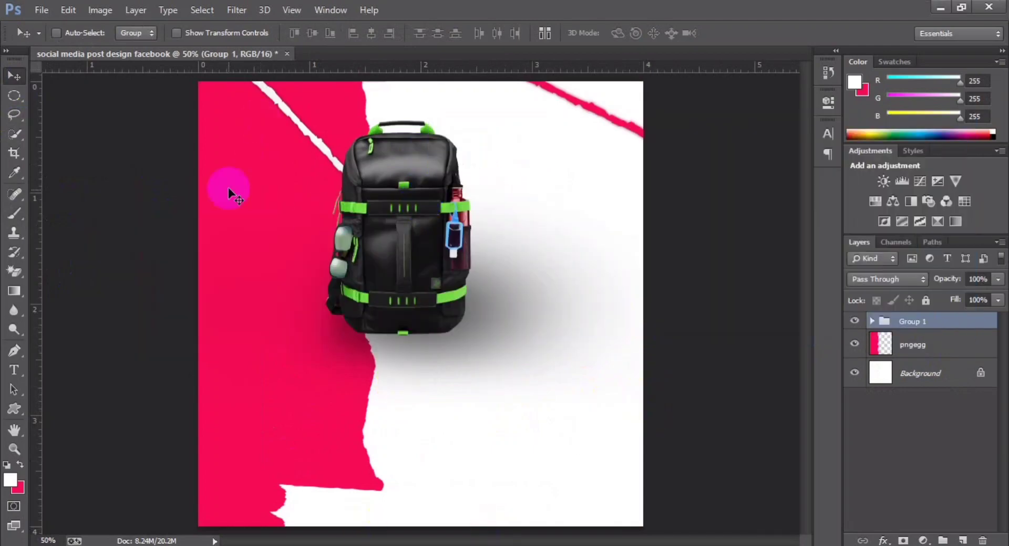
left_click(16, 371)
left_click(241, 208)
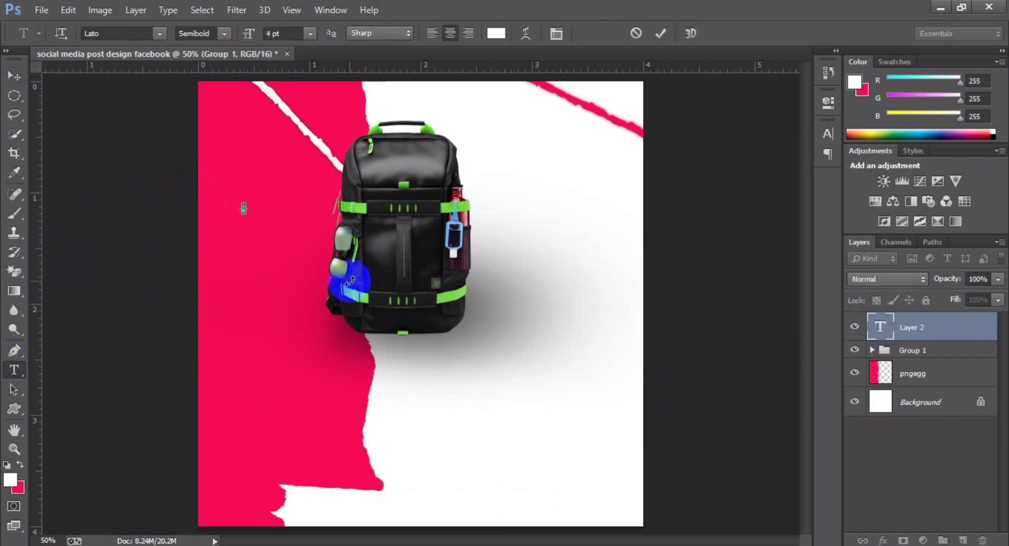
type("HP ODYSSEY")
left_click(203, 33)
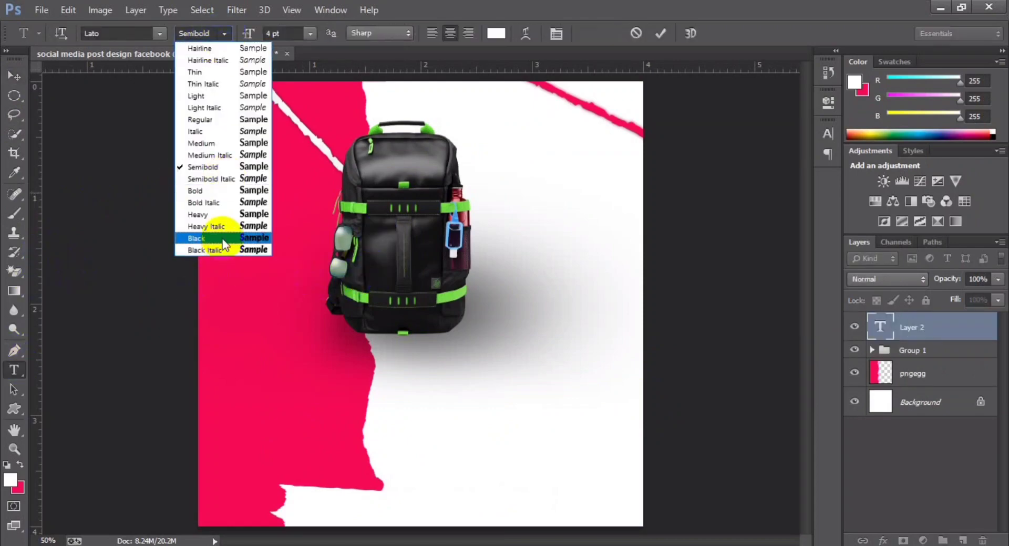
left_click(218, 242)
left_click(268, 218)
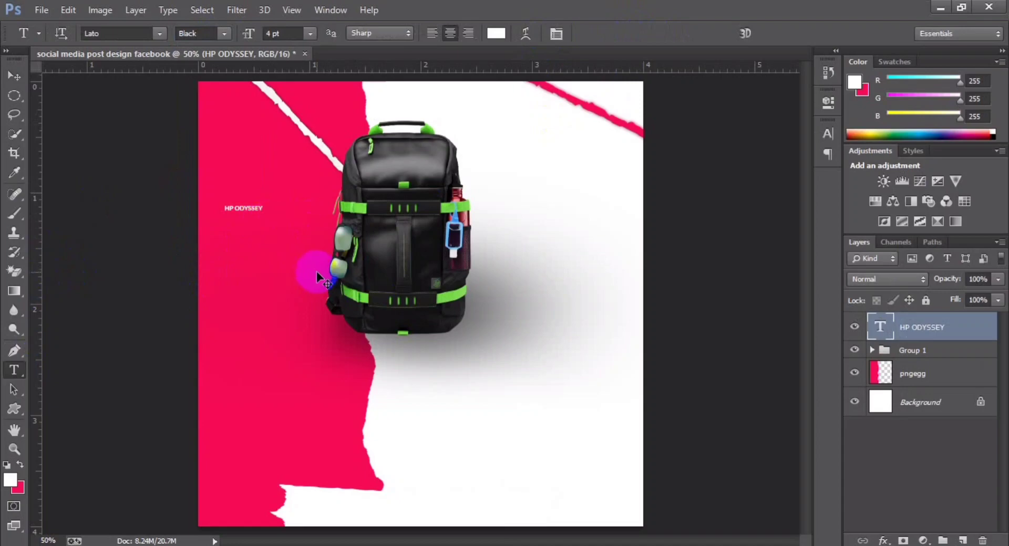
key("ctrl+t")
mouse_move(268, 203)
left_mouse_down()
mouse_move(351, 188)
mouse_move(391, 200)
left_mouse_up()
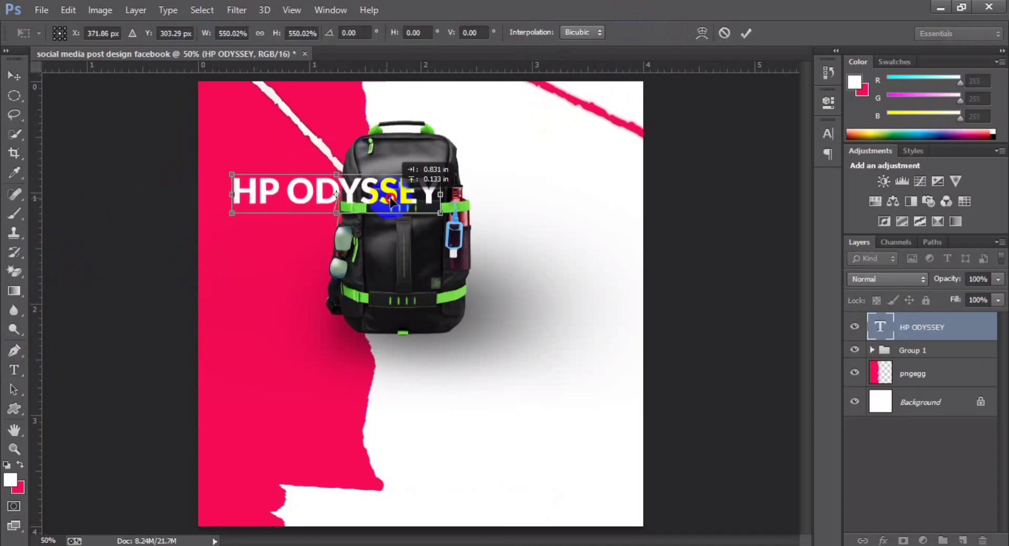
left_click(746, 33)
Break the HP ODYSSEY title into one letter per line.
left_click(262, 208)
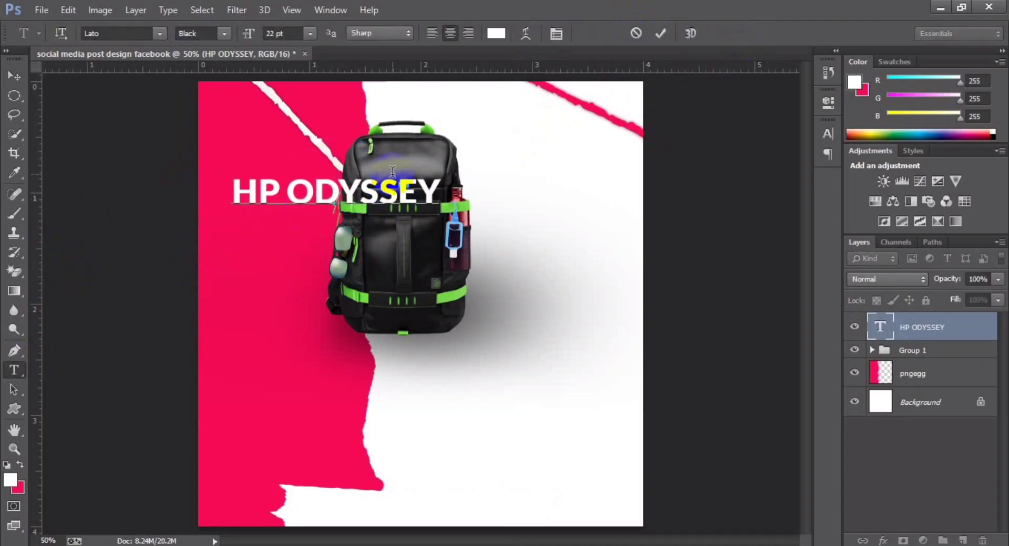
key("Return")
key("Right")
key("Return")
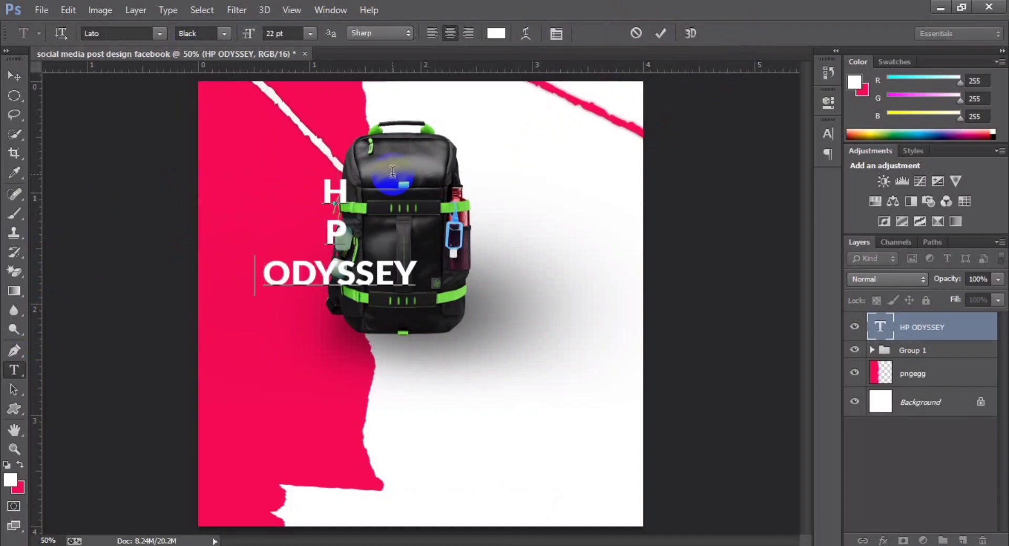
key("Return")
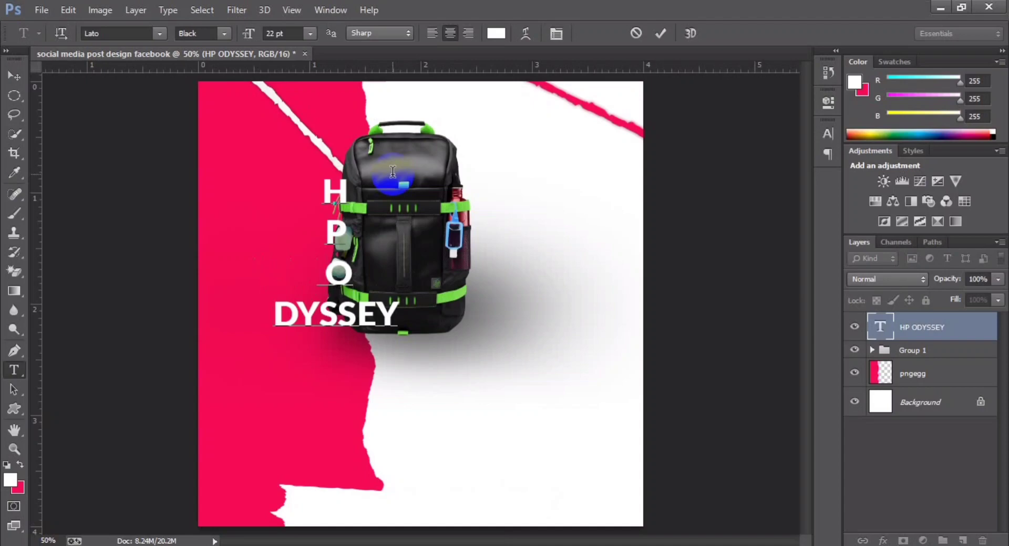
key("Return")
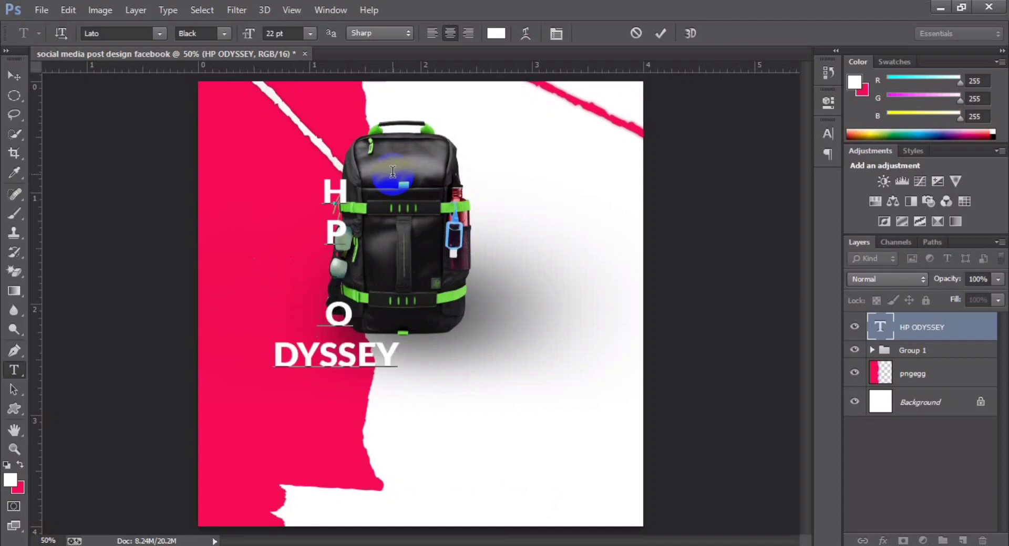
key("Right")
key("Return")
key("Right")
key("Return")
key("Right")
key("Return")
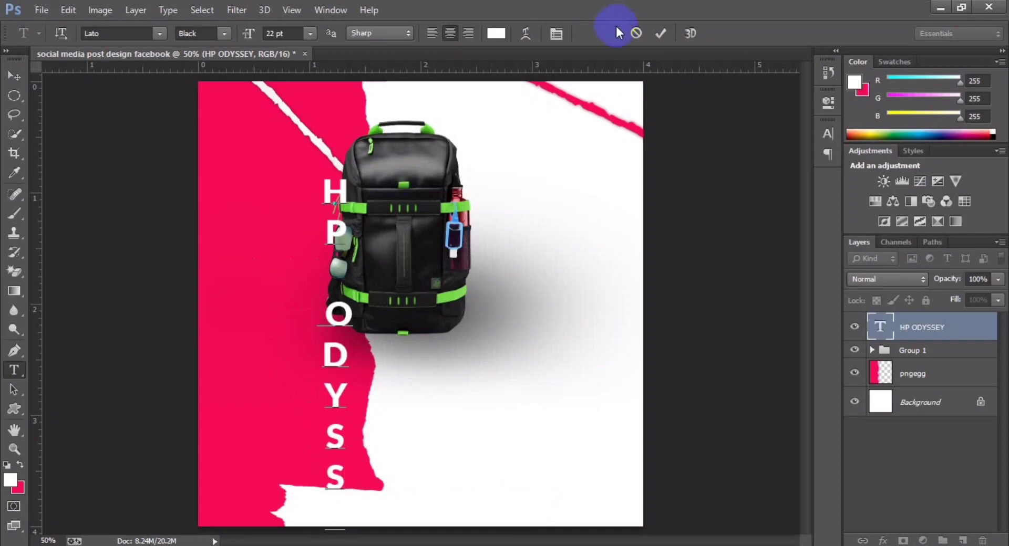
Move the vertical title up-left and scale it down to about 72%.
left_click(14, 76)
mouse_move(334, 386)
left_mouse_down()
mouse_move(260, 342)
mouse_move(263, 332)
left_mouse_up()
key("ctrl+t")
left_click_drag(279, 113, 273, 174)
left_click_drag(266, 261, 265, 338)
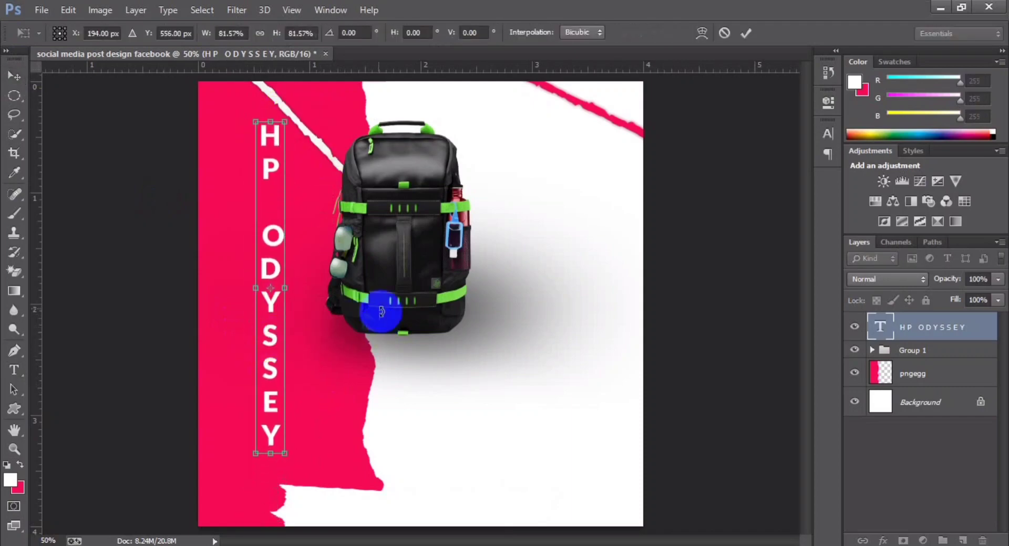
left_click_drag(284, 121, 283, 143)
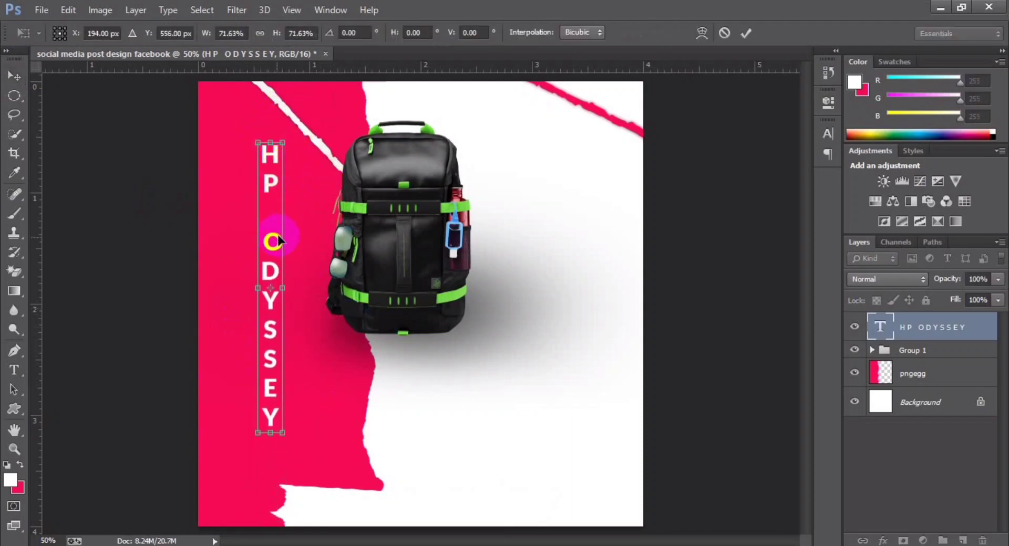
key("Return")
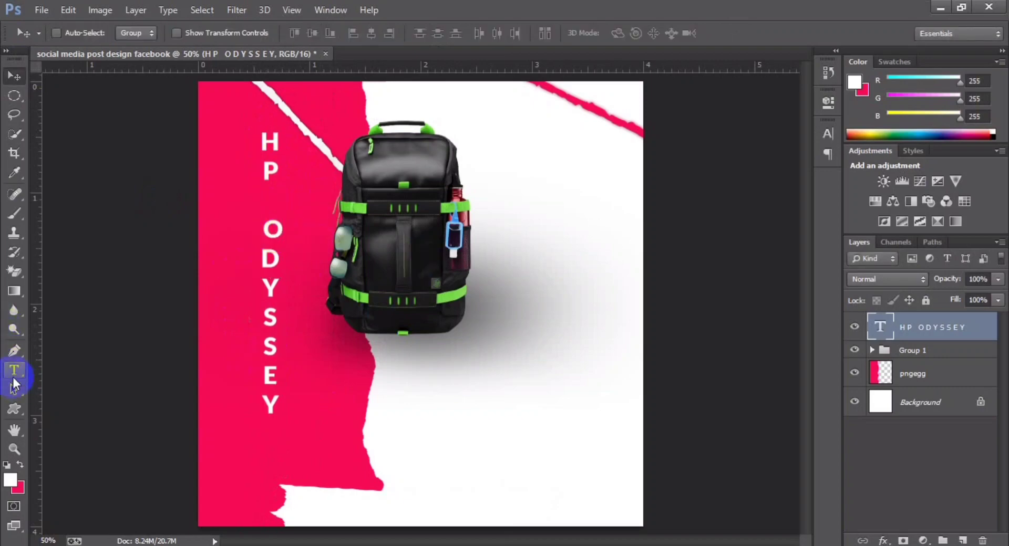
Delete the blank line between HP and ODYSSEY.
left_click(13, 379)
left_click(269, 215)
key("BackSpace")
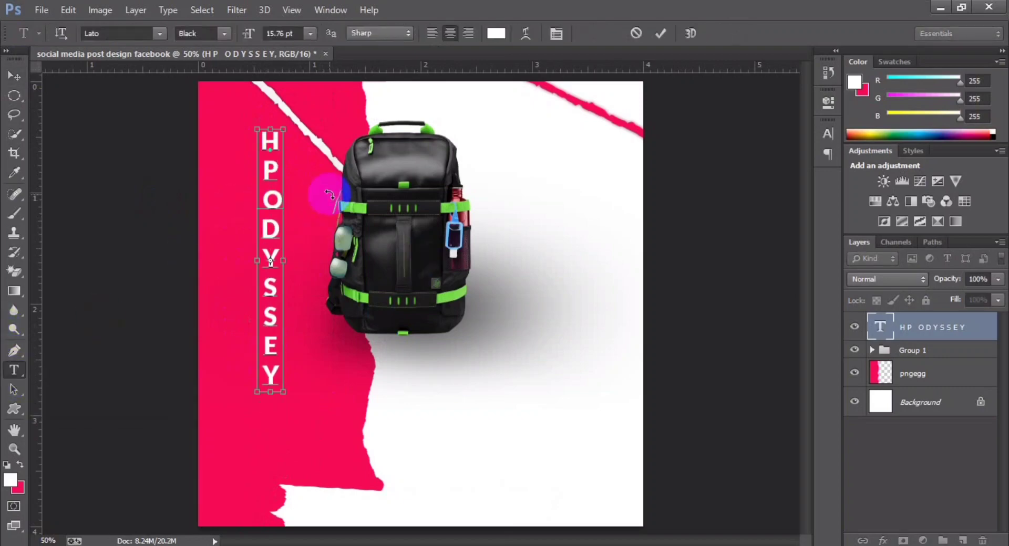
Set the HP ODYSSEY title's leading to 15 pt in the Character panel.
left_click(558, 34)
key("ctrl+a")
left_click(797, 164)
left_click(789, 285)
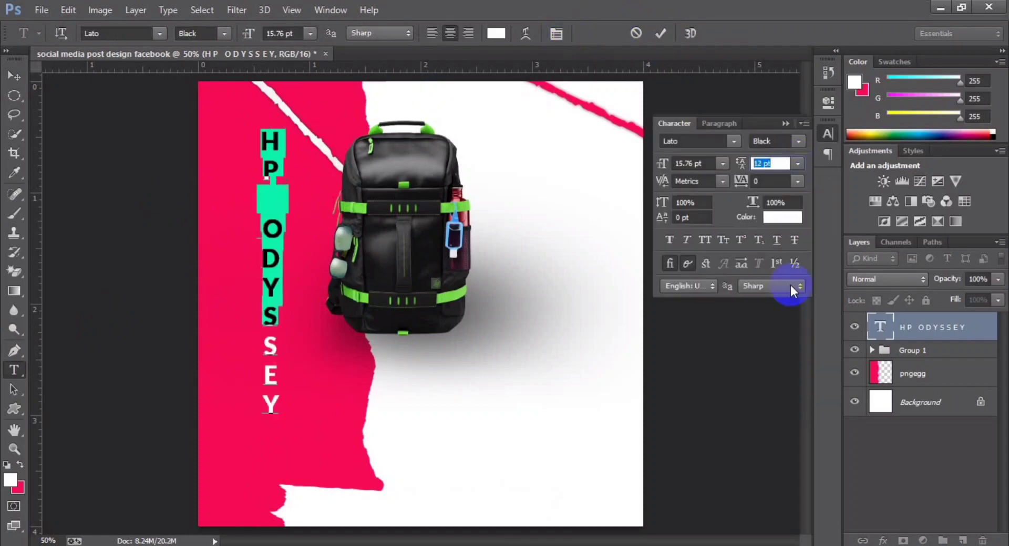
key("Up")
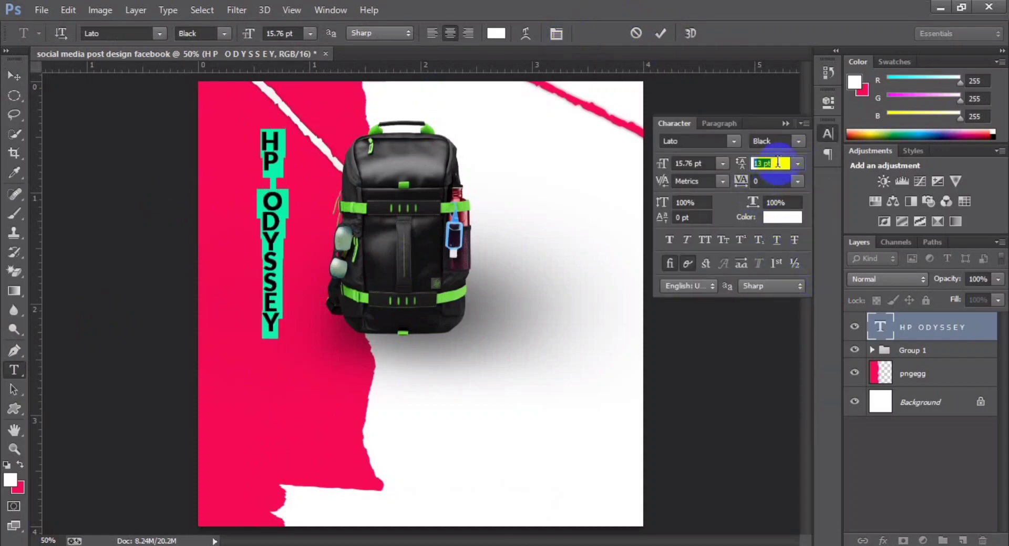
key("Up")
key("Up")
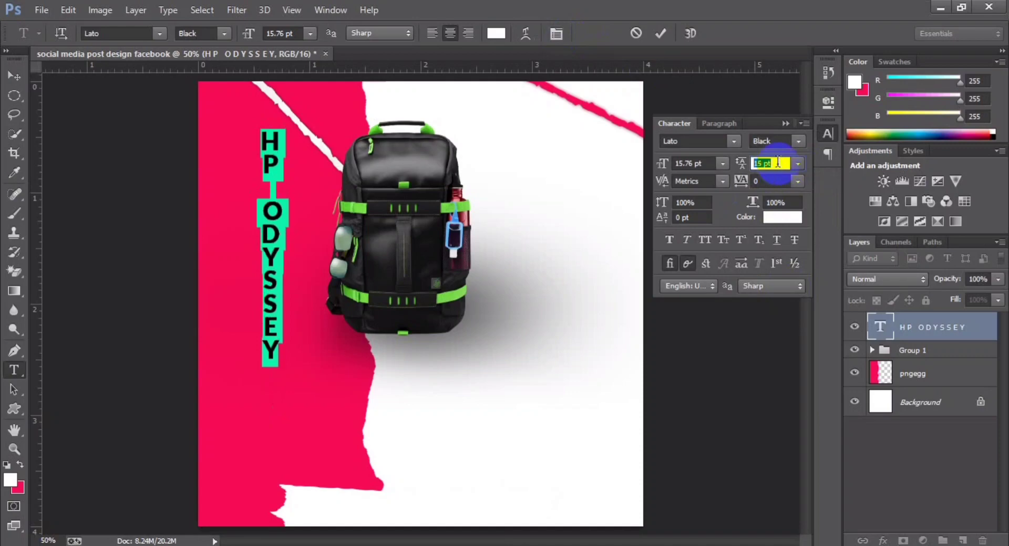
key("Up")
key("Down")
left_click(721, 89)
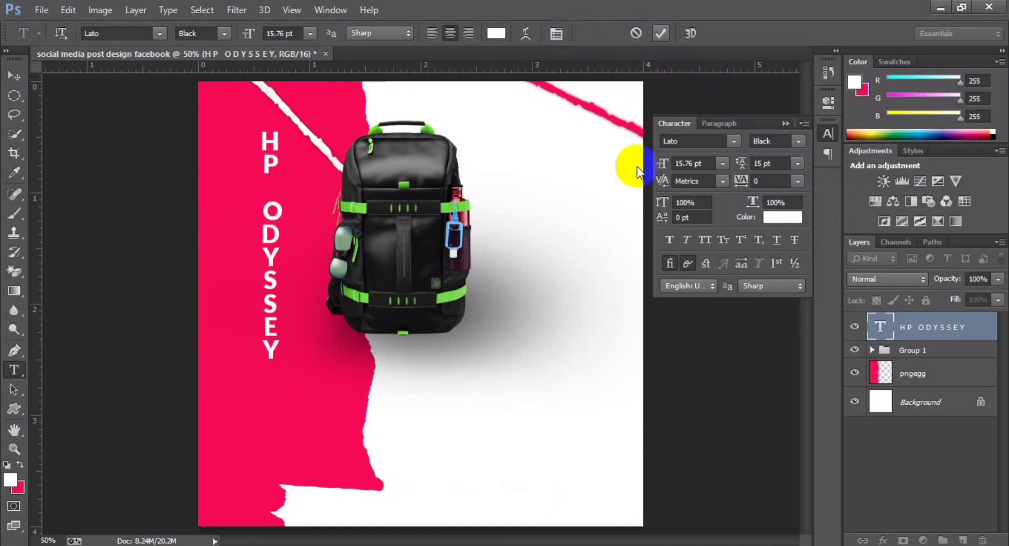
Scale the title up to about 128% and move it down the strip.
key("ctrl+t")
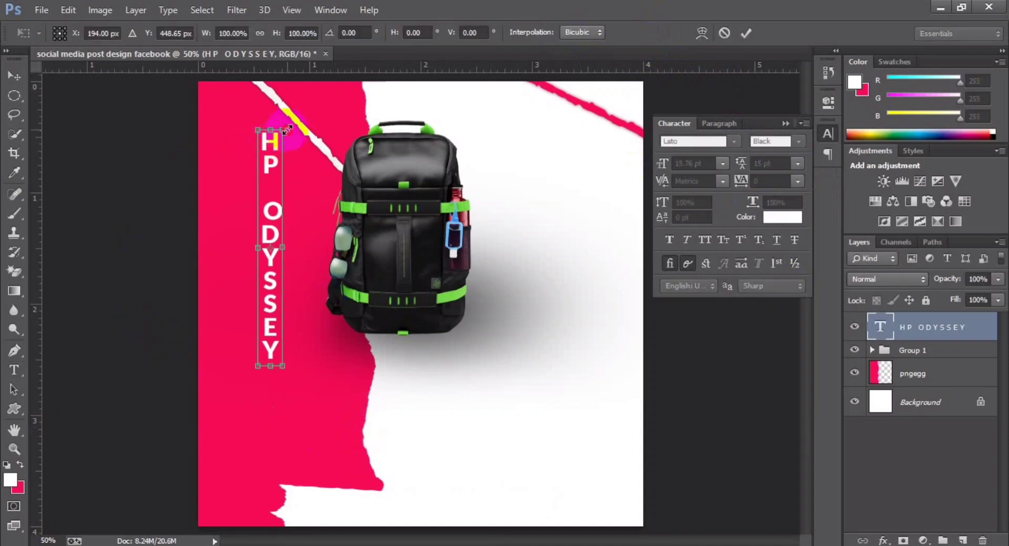
left_click_drag(270, 102, 331, 102)
left_click_drag(282, 351, 279, 375)
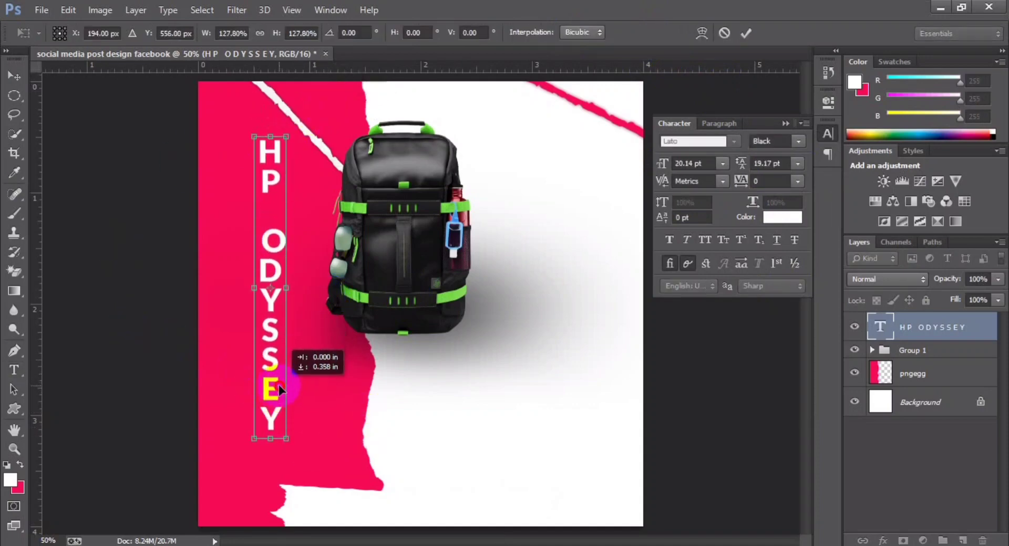
key("Return")
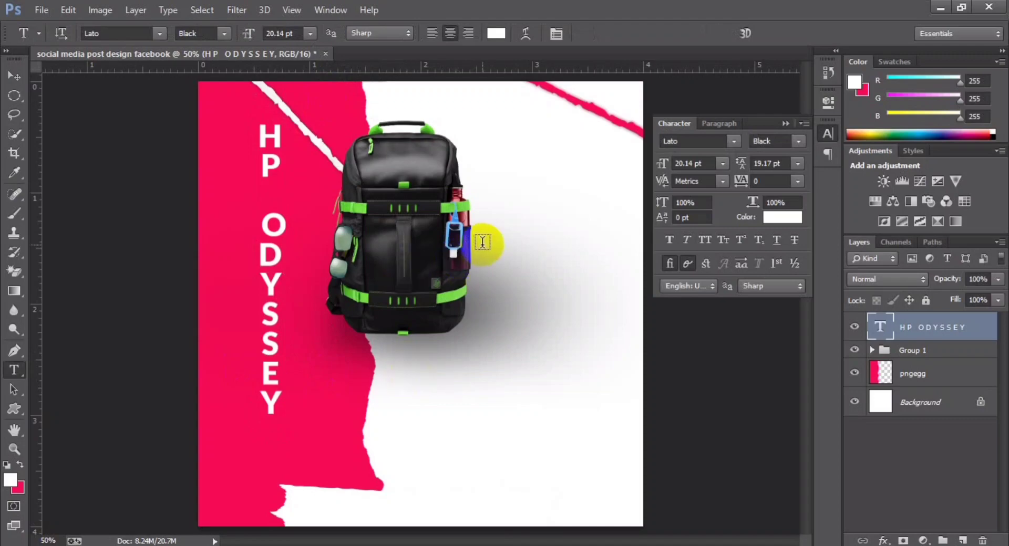
Reselect the whole title and increase its leading to about 20 pt.
left_click(271, 226)
key("ctrl+a")
left_click(450, 33)
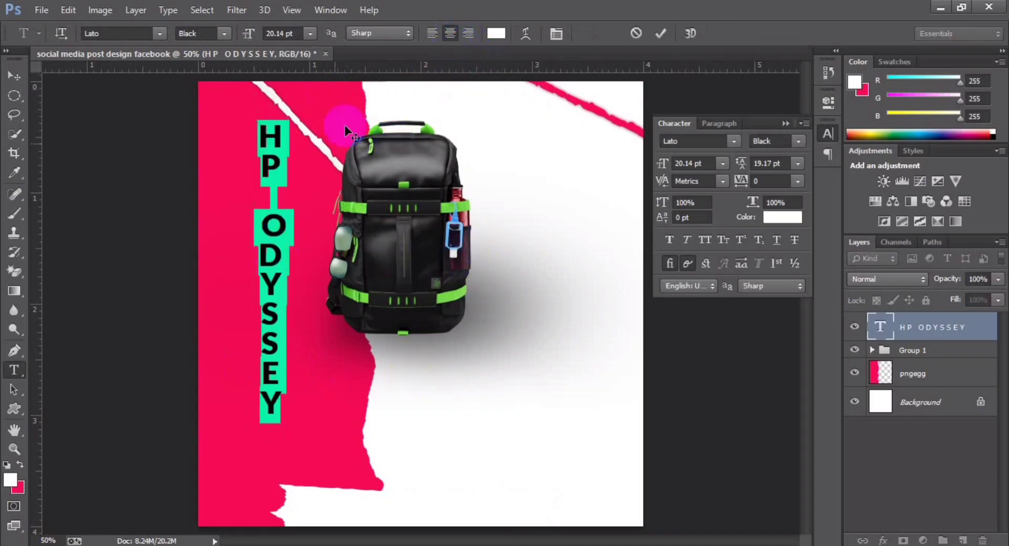
left_click(395, 210)
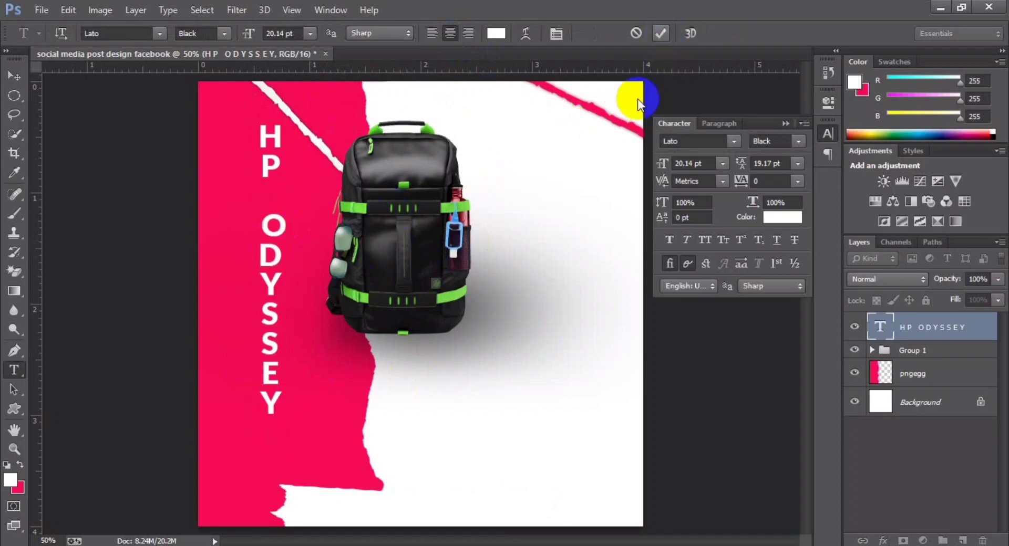
left_click(661, 33)
left_click_drag(272, 303, 281, 322)
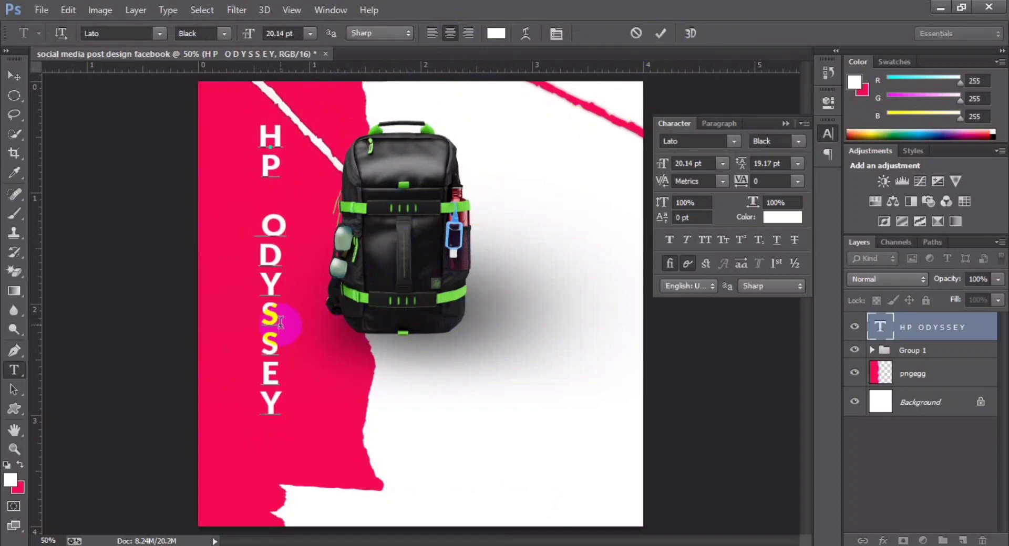
left_click_drag(275, 236, 277, 216)
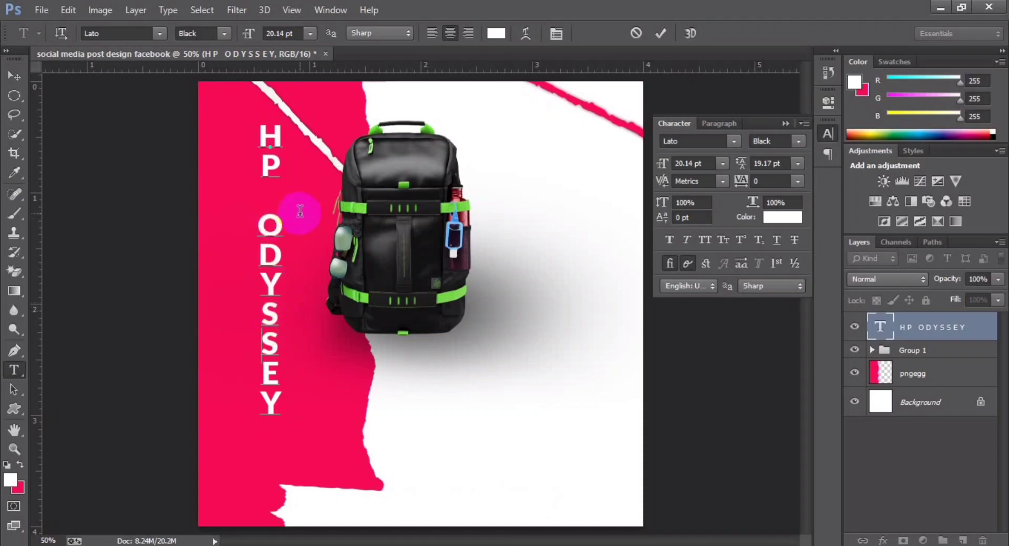
key("Up")
triple_click(300, 211)
key("Up")
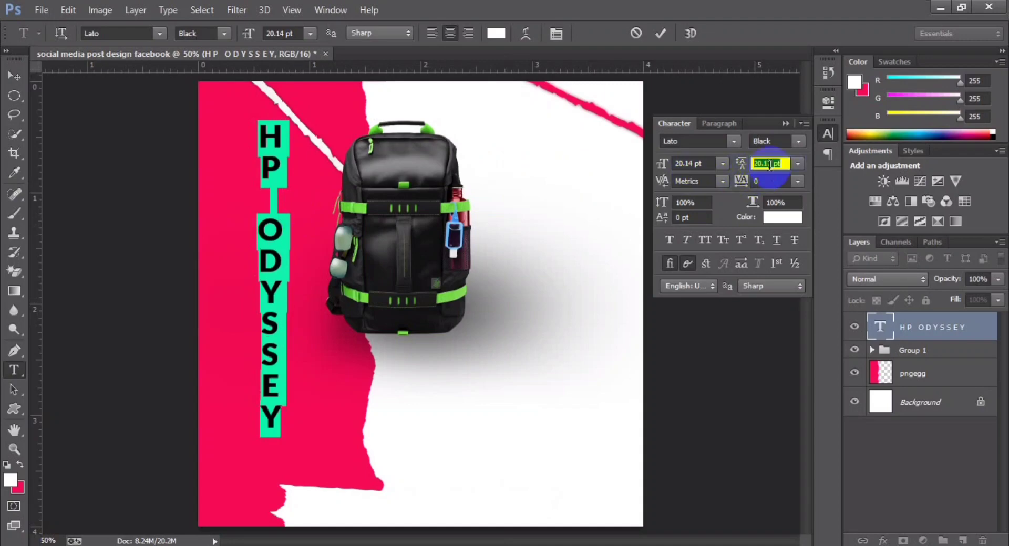
left_click(662, 32)
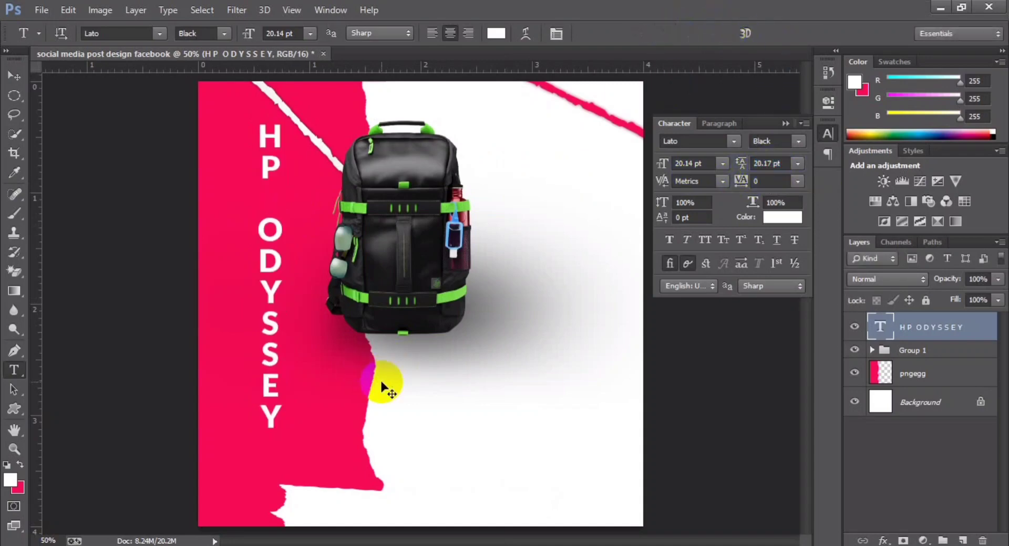
Shrink the title to about 95% and move it up slightly.
key("ctrl+t")
left_click_drag(281, 118, 281, 128)
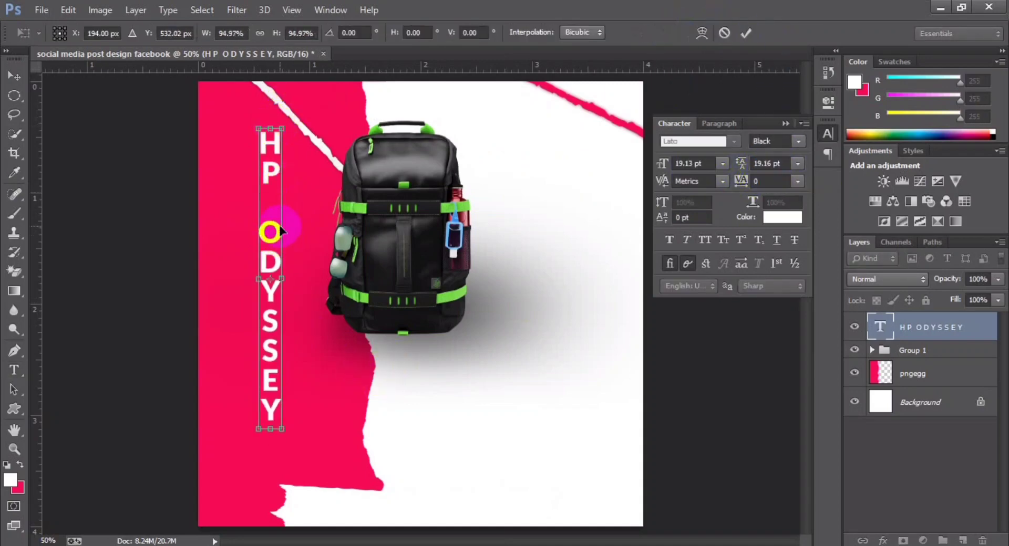
left_click_drag(273, 236, 274, 230)
left_click(447, 271)
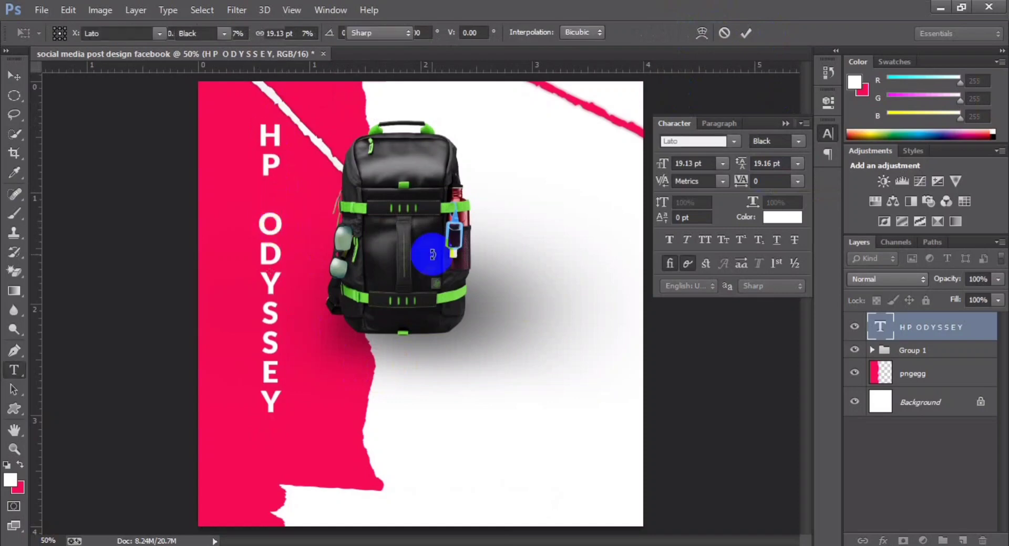
key("alt+Tab")
Add 'Backpack' text in the lower-left pink strip and enlarge it.
left_click(420, 185)
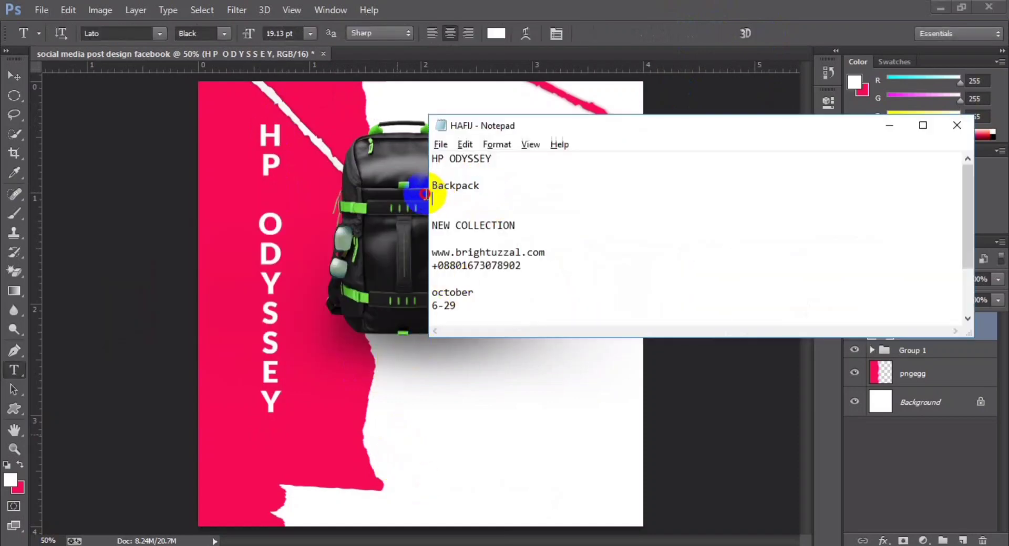
left_click_drag(480, 186, 419, 190)
left_click(225, 437)
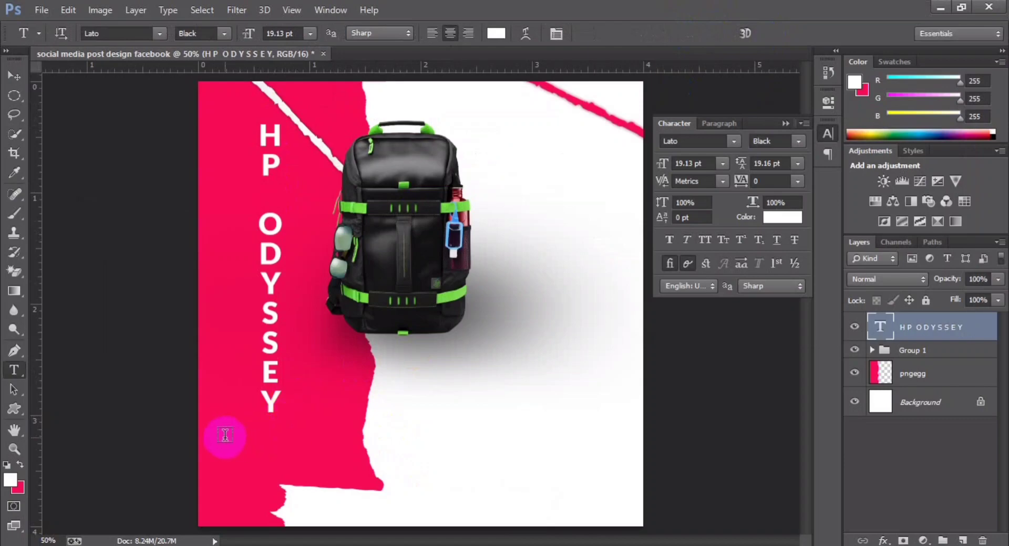
type("Backpack")
left_click(661, 34)
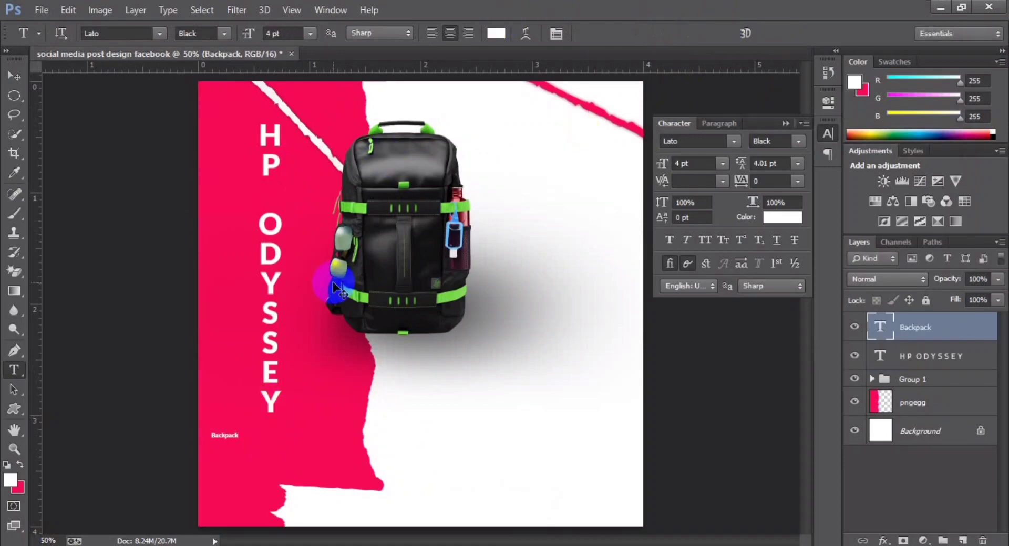
key("ctrl+t")
mouse_move(238, 432)
left_mouse_down()
mouse_move(268, 405)
mouse_move(351, 426)
left_mouse_up()
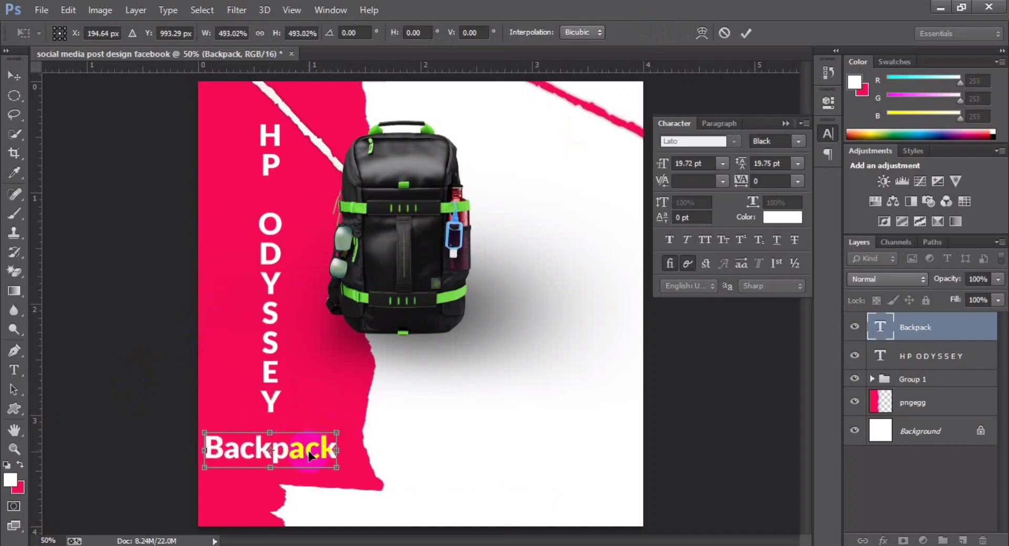
key("Return")
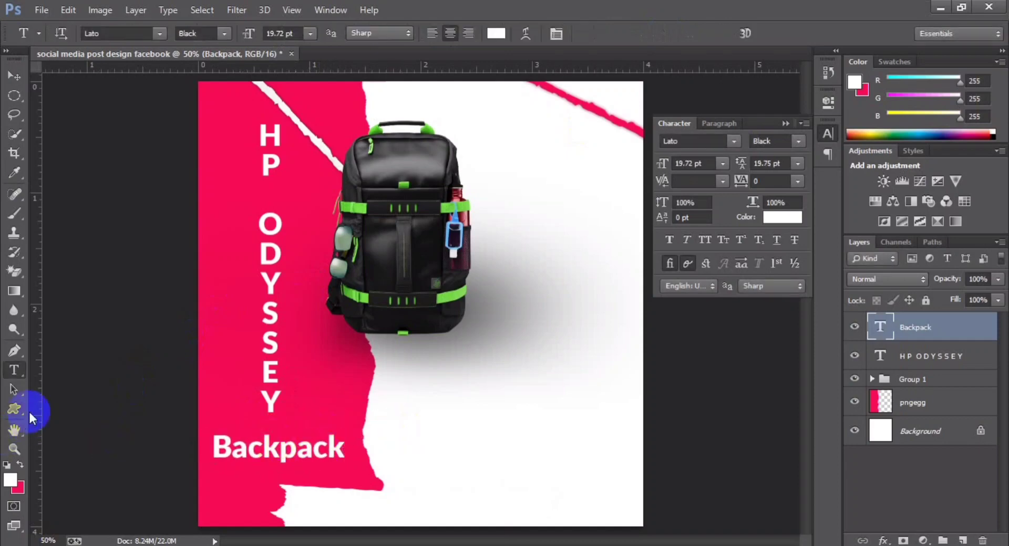
Change the Backpack text to Bold and nudge it upward.
double_click(261, 455)
left_click(215, 33)
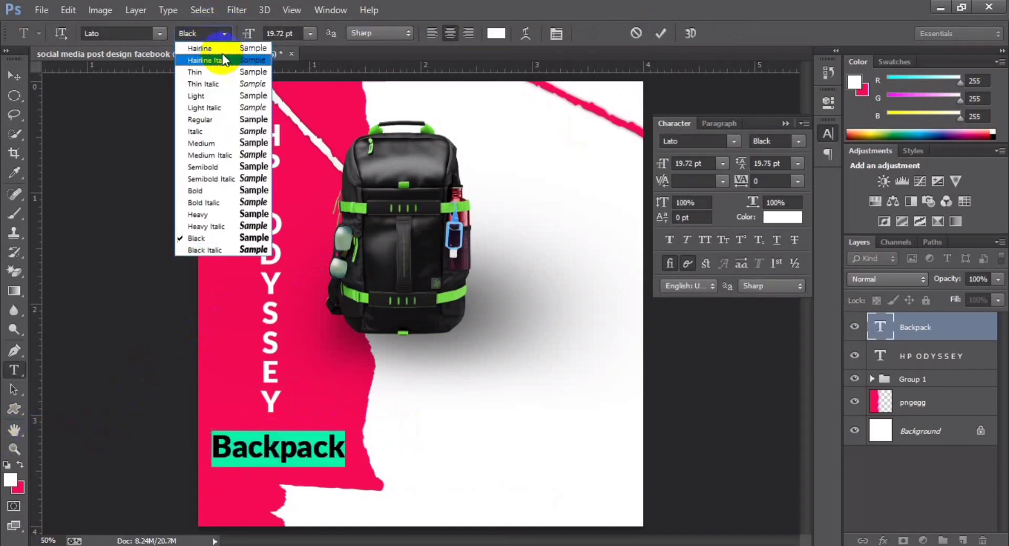
left_click(215, 197)
left_click(660, 33)
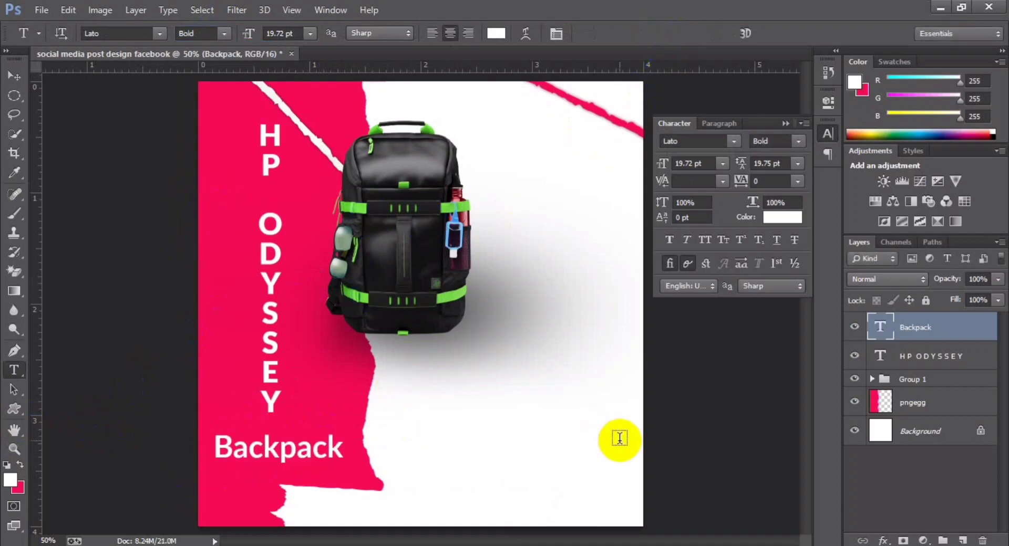
key("ctrl+t")
key("shift+Up")
key("Return")
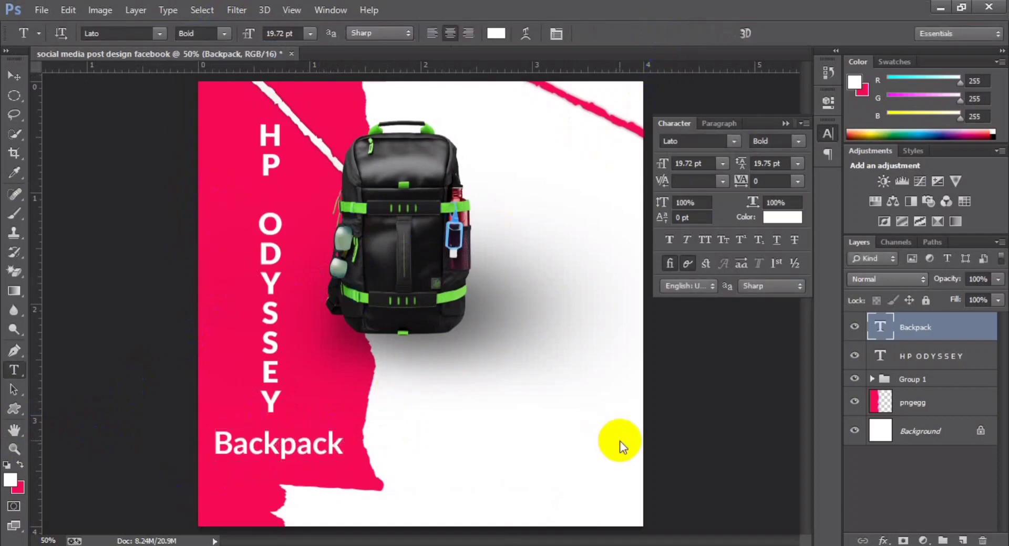
left_click(917, 378)
Nudge the HP ODYSSEY title down slightly.
left_click(924, 358)
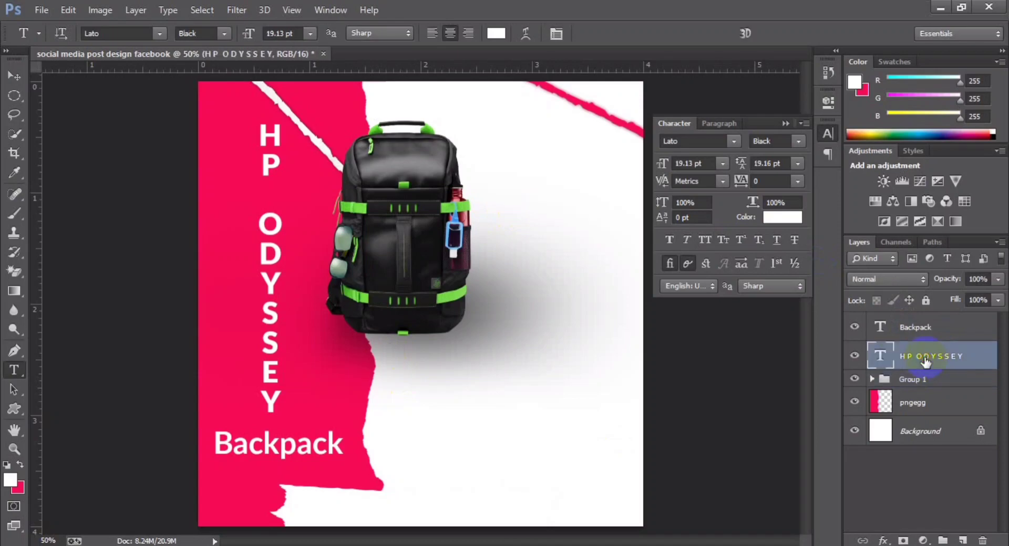
key("ctrl+t")
key("shift+Down")
key("shift+Down")
key("Return")
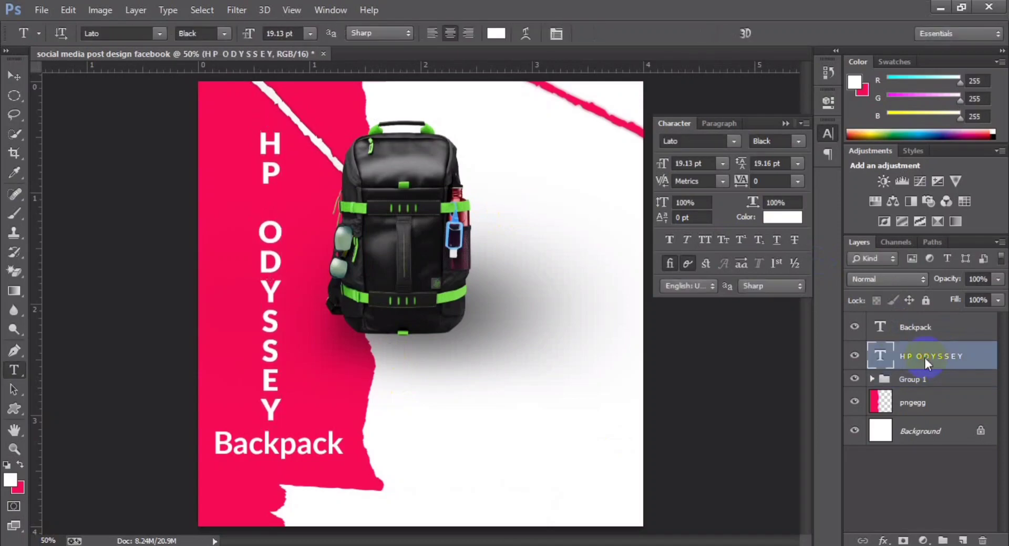
Group the HP ODYSSEY and Backpack text layers into a group named 'text hp'.
left_click(918, 333, "shift")
key("ctrl+g")
double_click(914, 321)
type("text hp")
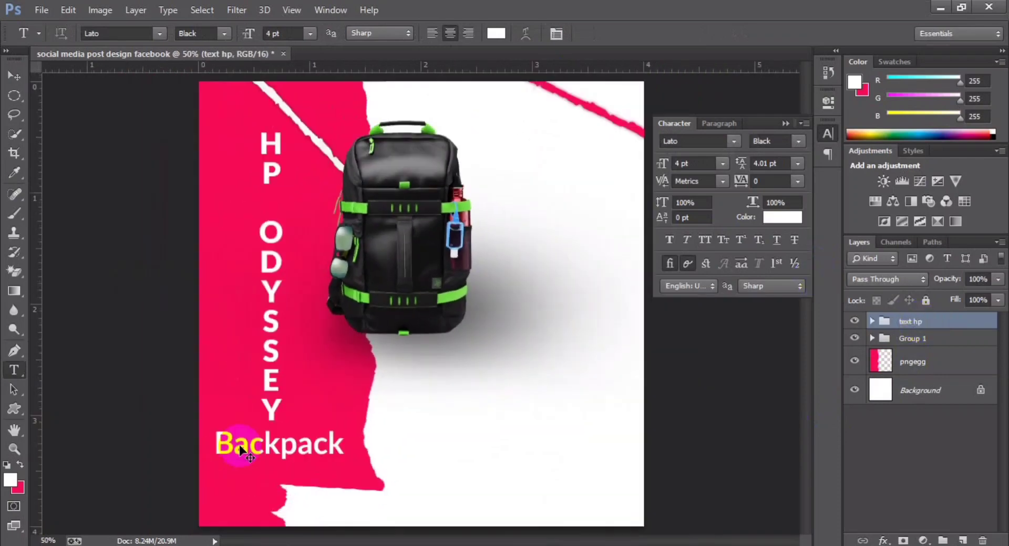
Change the Backpack text size to 18 pt.
left_click(240, 446)
key("ctrl+a")
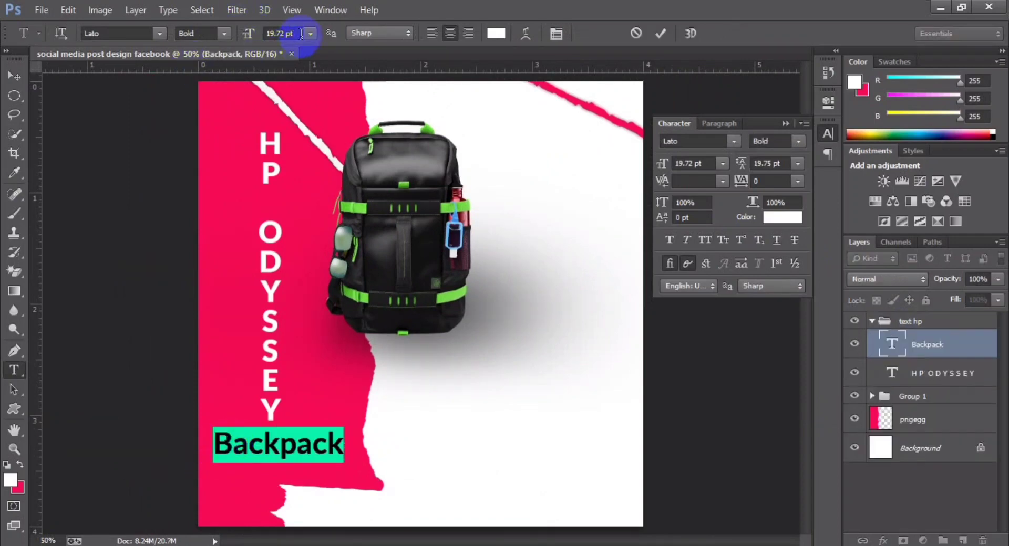
key("Down")
type("18")
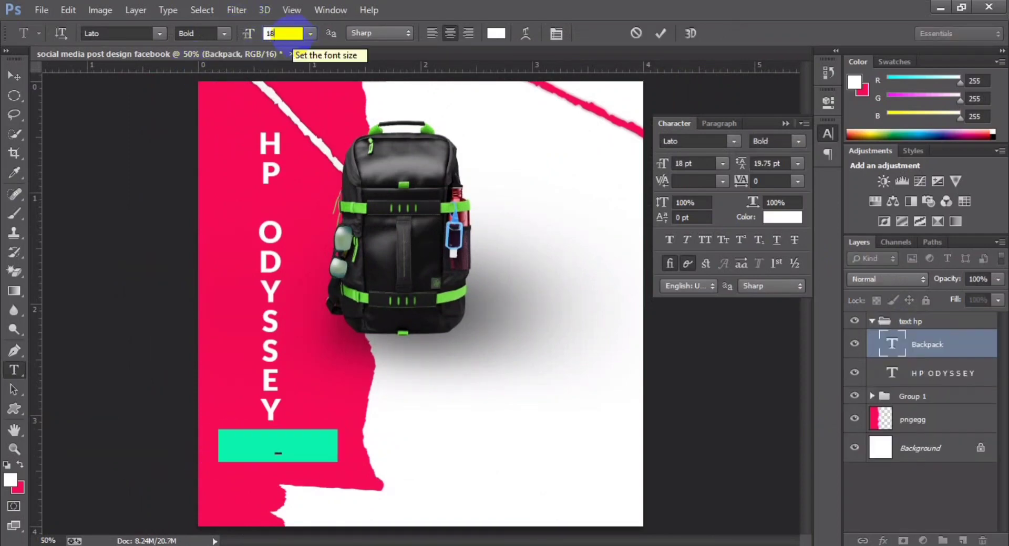
left_click(662, 32)
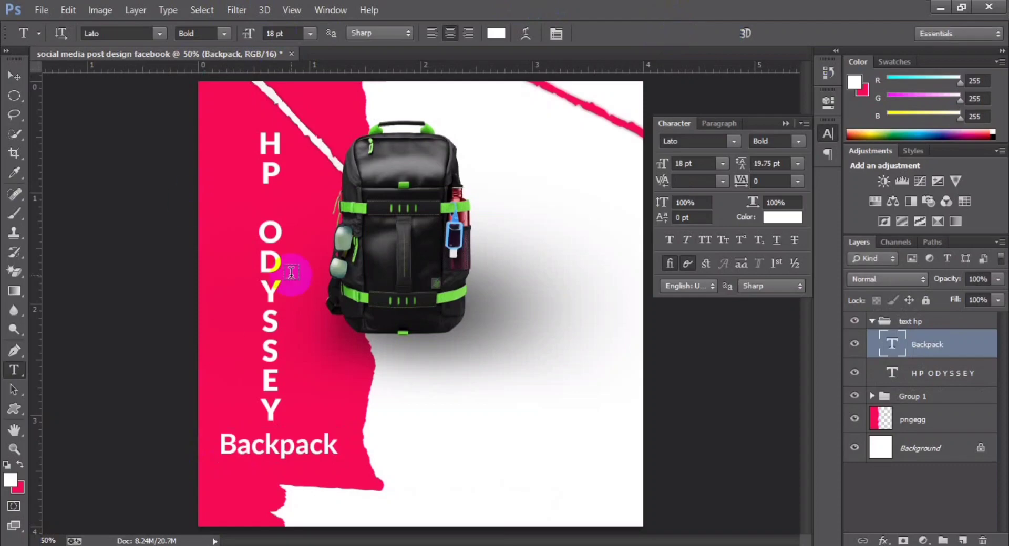
left_click(13, 77)
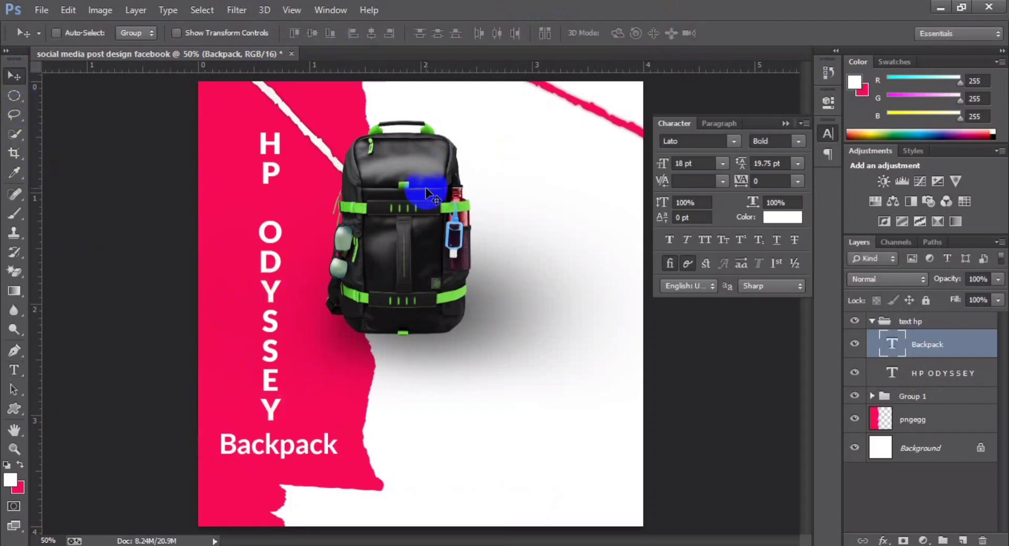
left_click(14, 371)
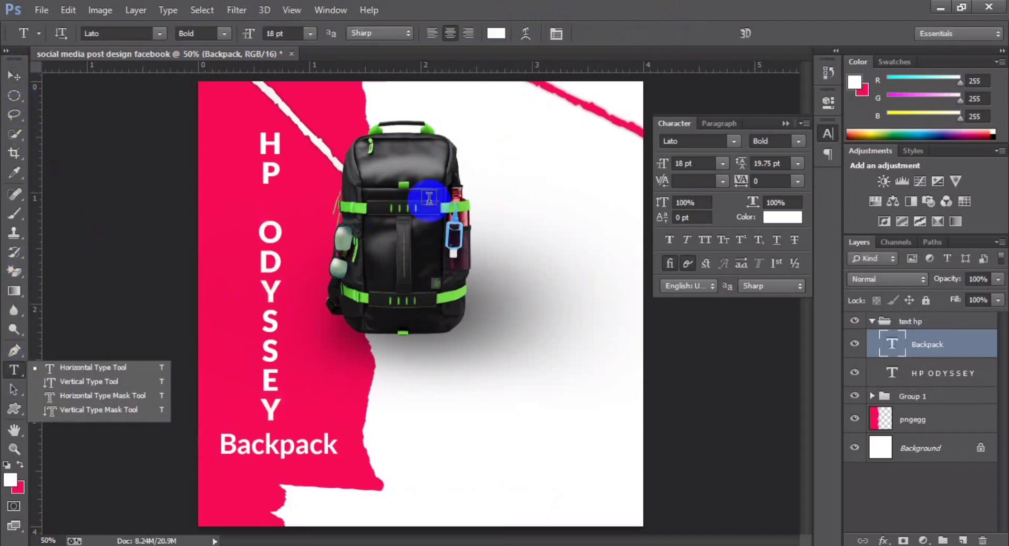
Start a black 12 pt text line at the upper right of the white area.
left_click(515, 140)
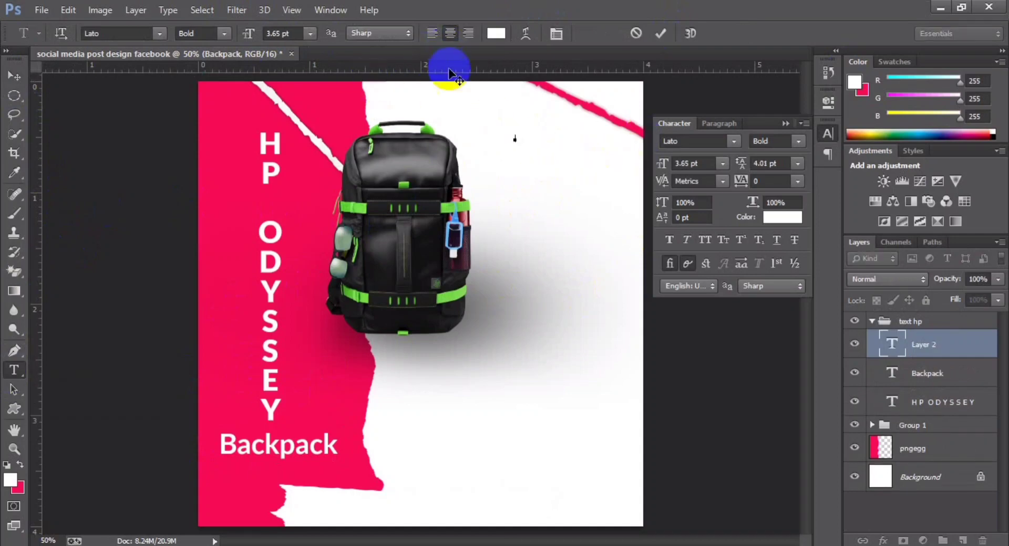
left_click(20, 464)
left_click(534, 145)
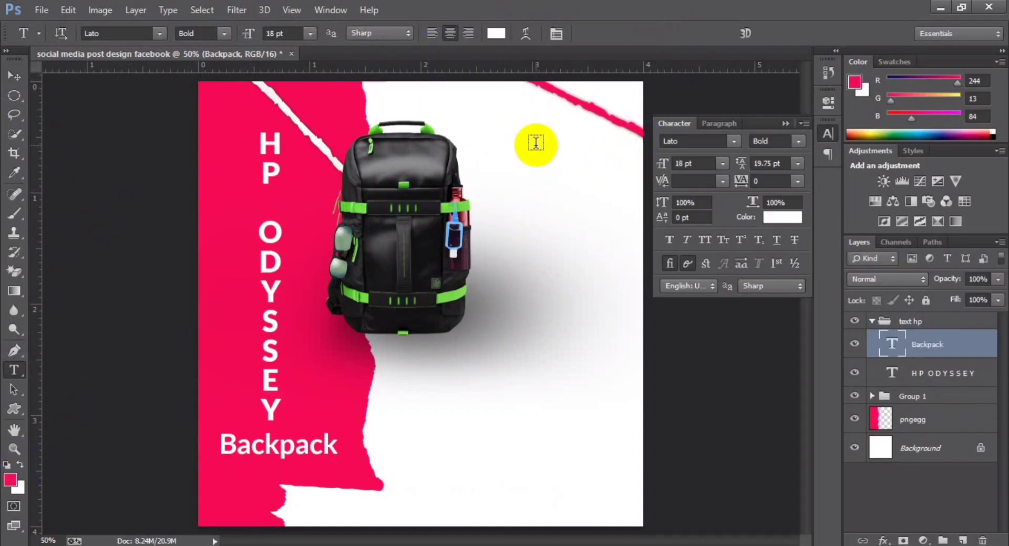
left_click(496, 33)
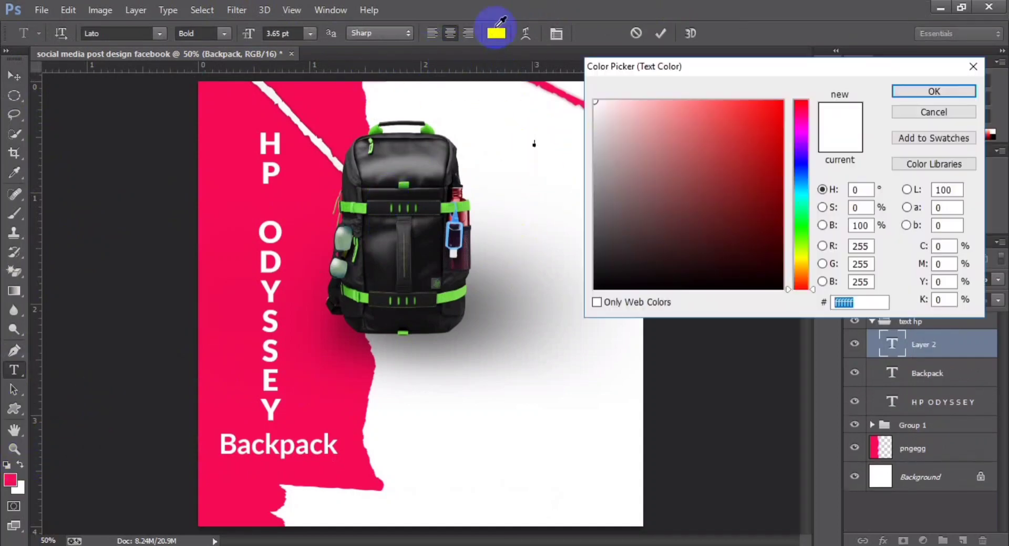
left_click(610, 264)
left_click(934, 92)
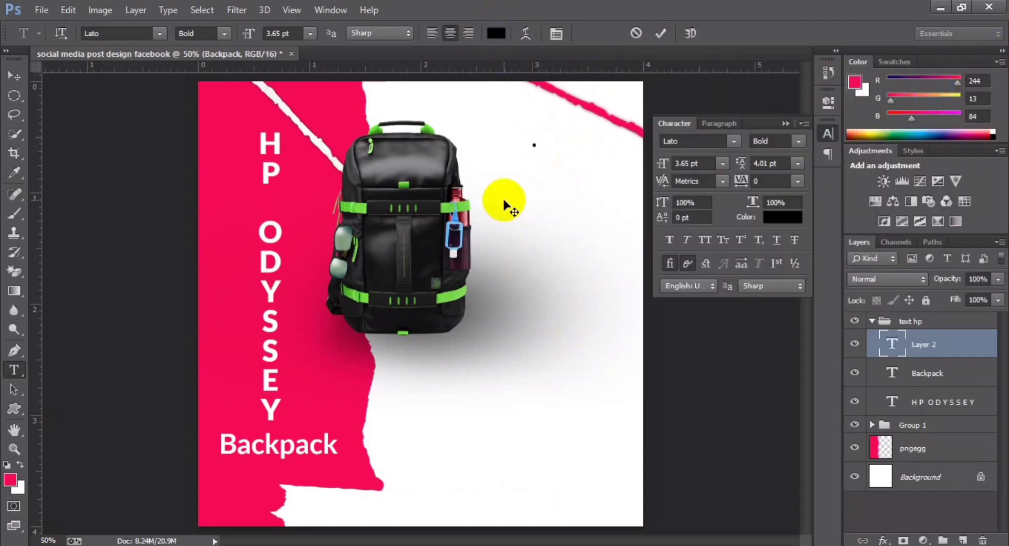
left_click(307, 34)
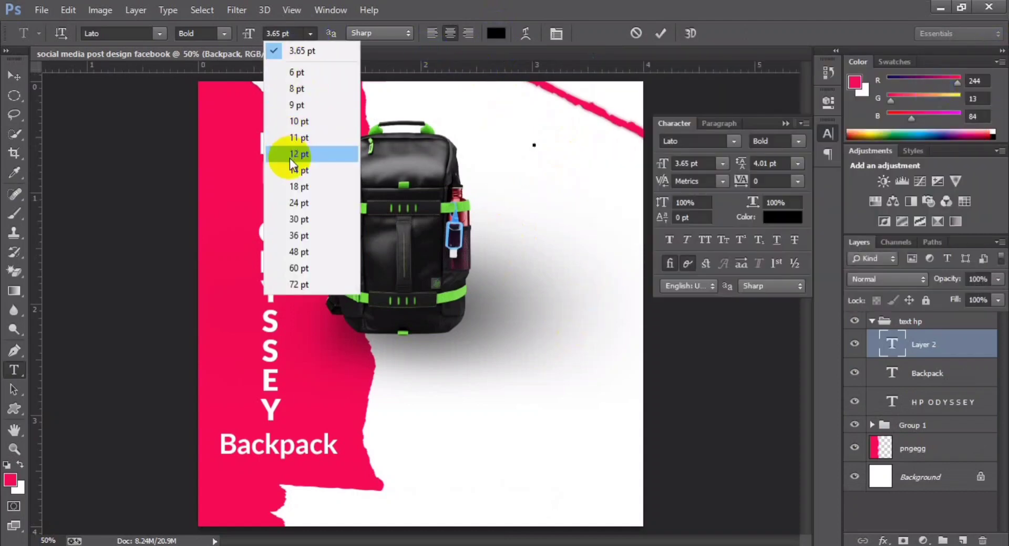
left_click(288, 154)
type("6-29")
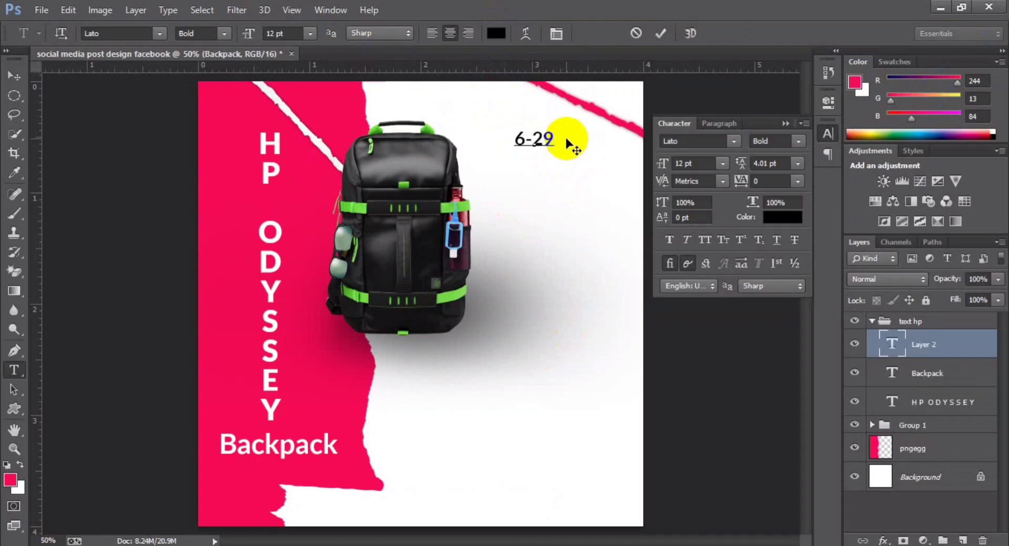
Set the 6-29 date text to Lato Black weight.
key("ctrl+a")
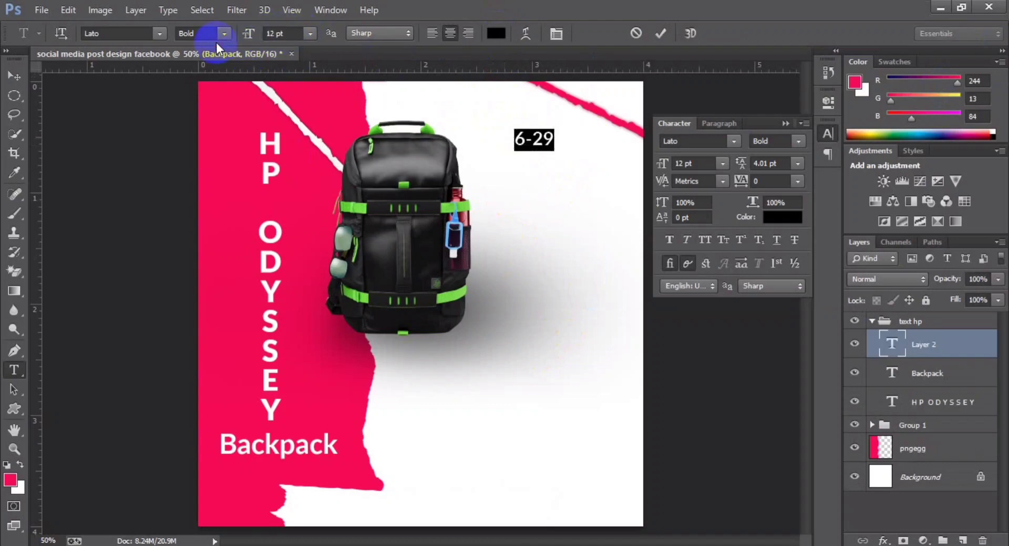
left_click(224, 33)
left_click(200, 232)
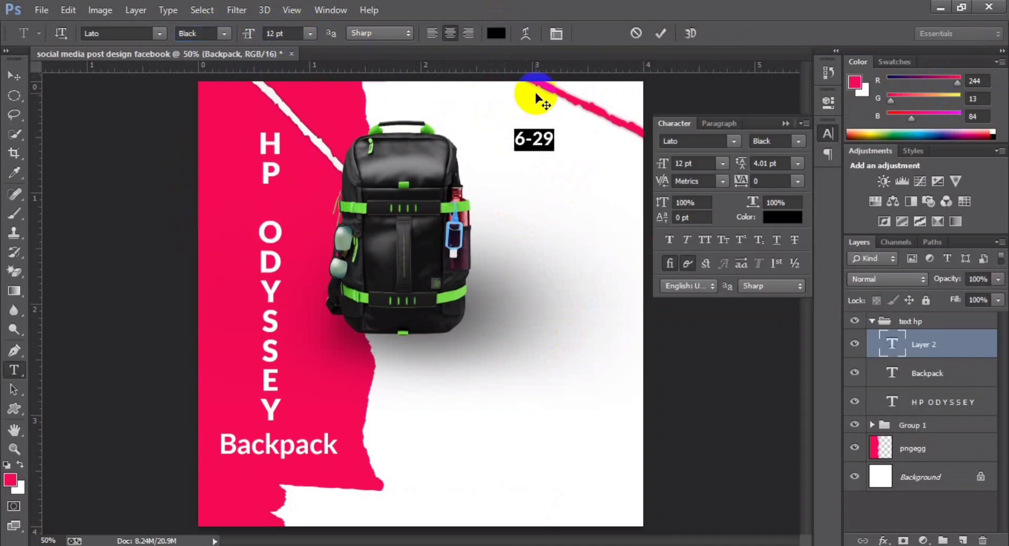
left_click(663, 36)
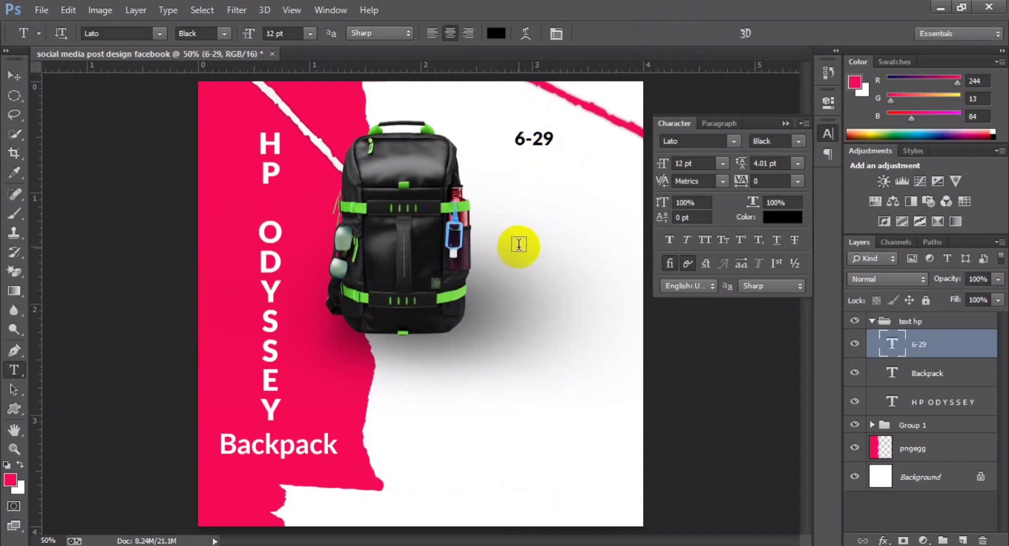
Enlarge 6-29 to about 278% and move it to the upper right.
key("ctrl+t")
left_click_drag(556, 125, 590, 102)
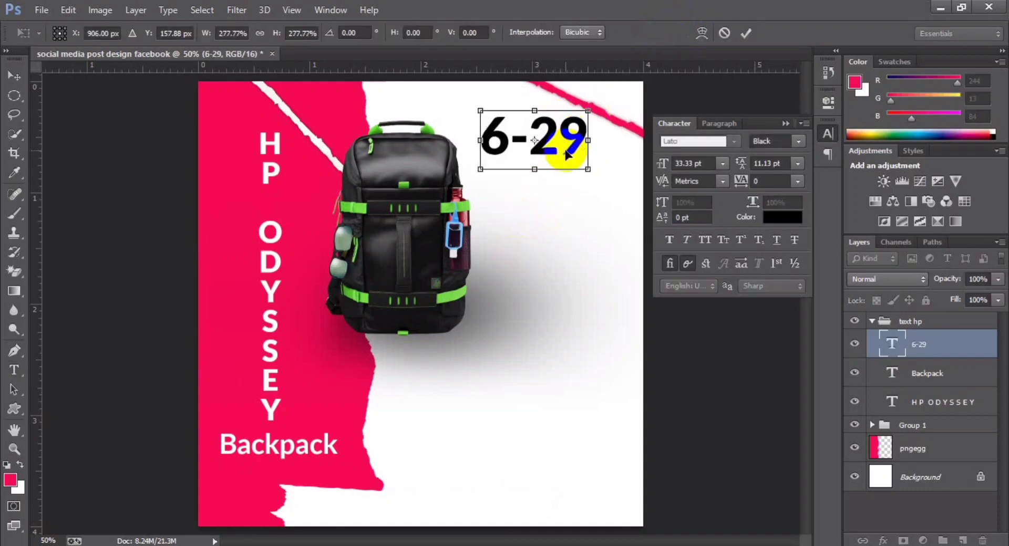
mouse_move(561, 149)
left_mouse_down()
mouse_move(598, 181)
mouse_move(609, 172)
left_mouse_up()
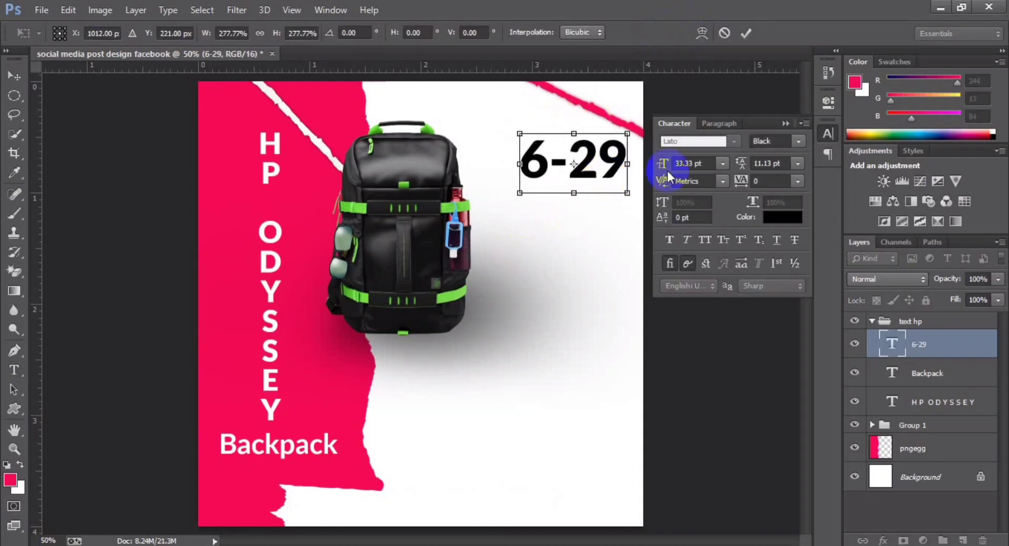
key("Return")
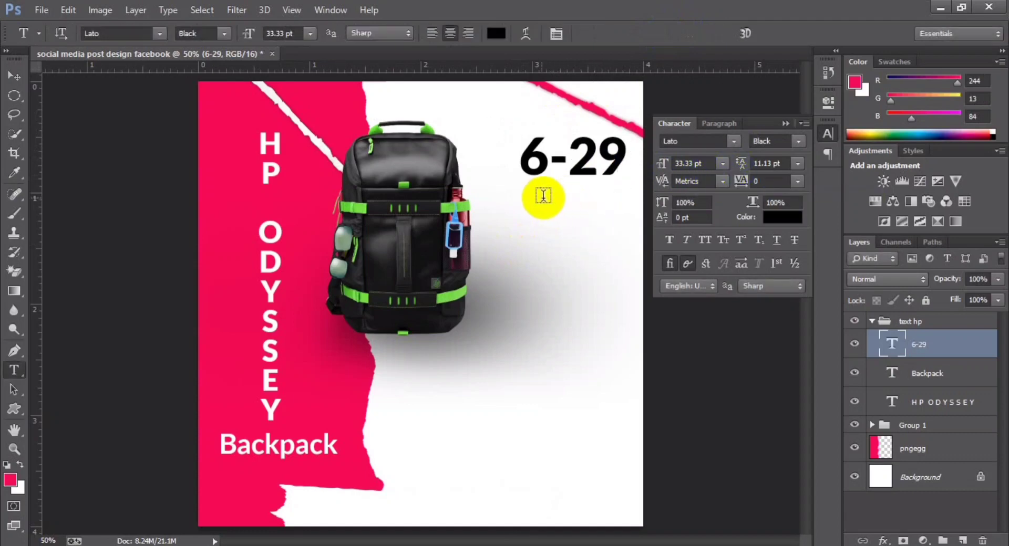
left_click(526, 199)
type("OCTOBER")
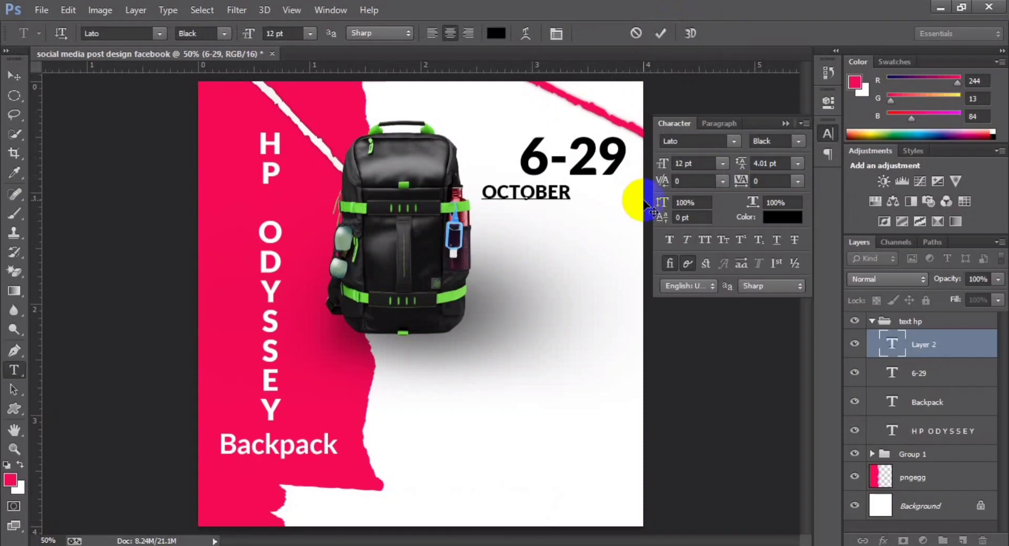
Set the OCTOBER line under the date to the Black weight.
key("ctrl+a")
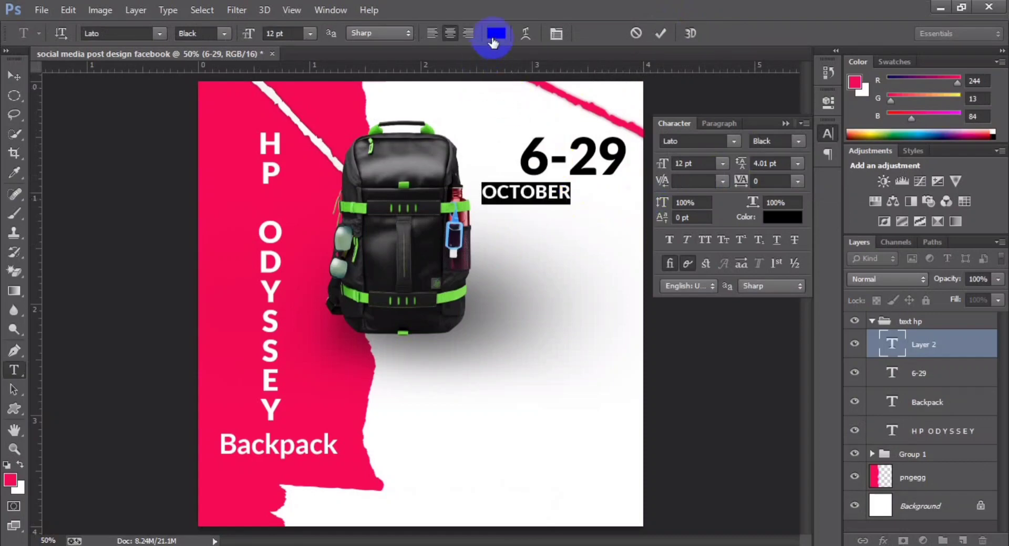
left_click(225, 35)
left_click(210, 232)
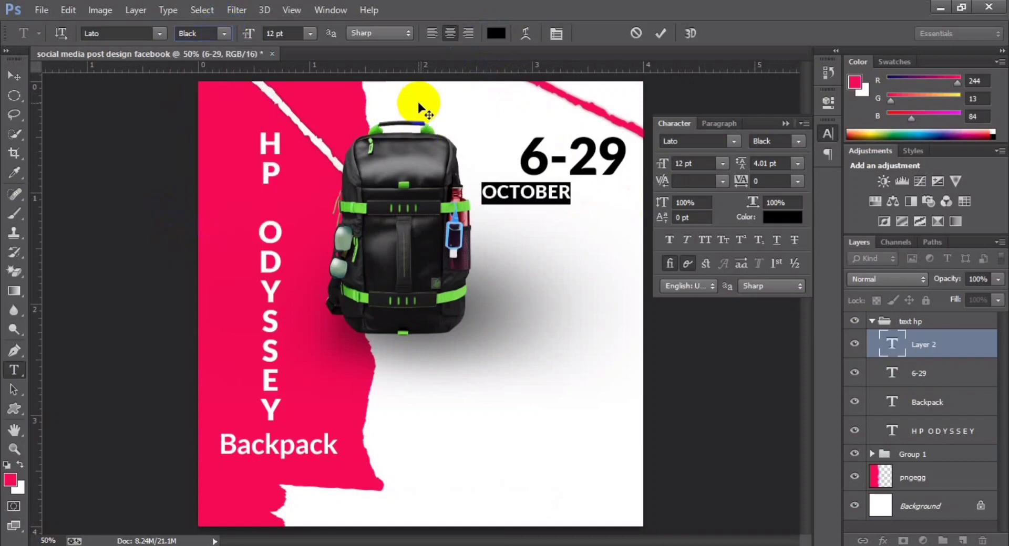
left_click(661, 33)
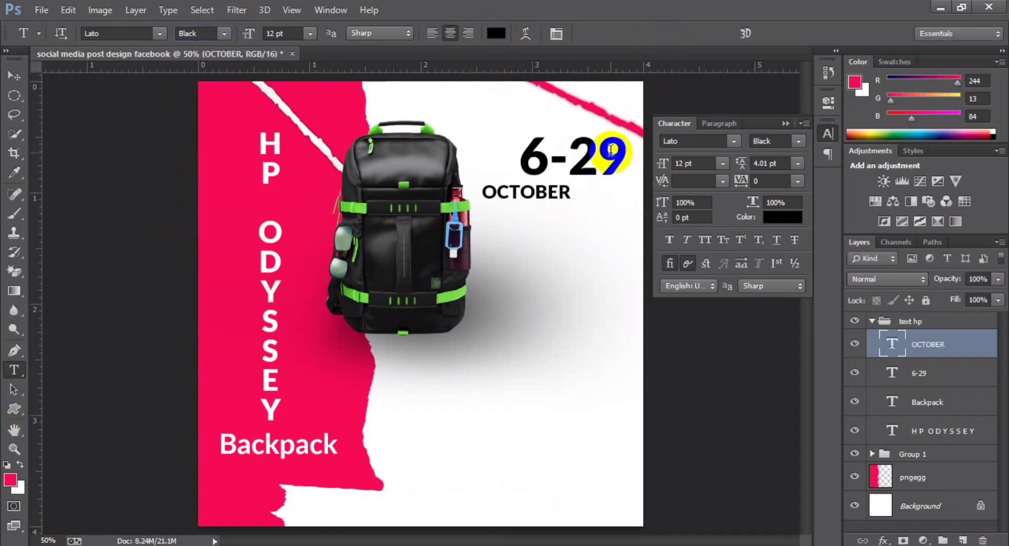
Colour the OCTOBER text and the dash in 6-29 pink.
double_click(519, 192)
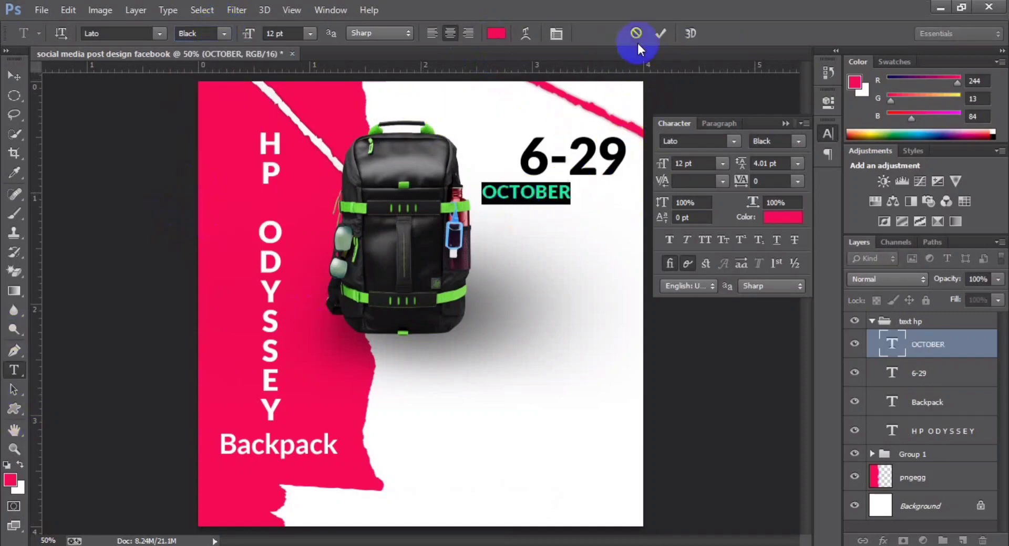
left_click(660, 34)
left_click(556, 167)
double_click(555, 167)
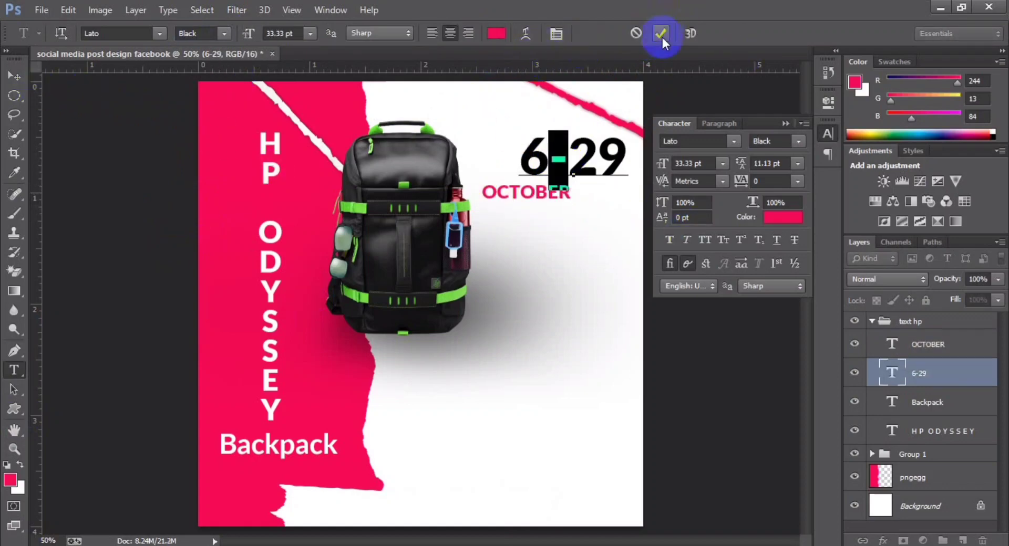
left_click(661, 33)
Align the OCTOBER and 6-29 layers on their horizontal centres.
left_click(928, 346)
left_click(918, 374, "shift")
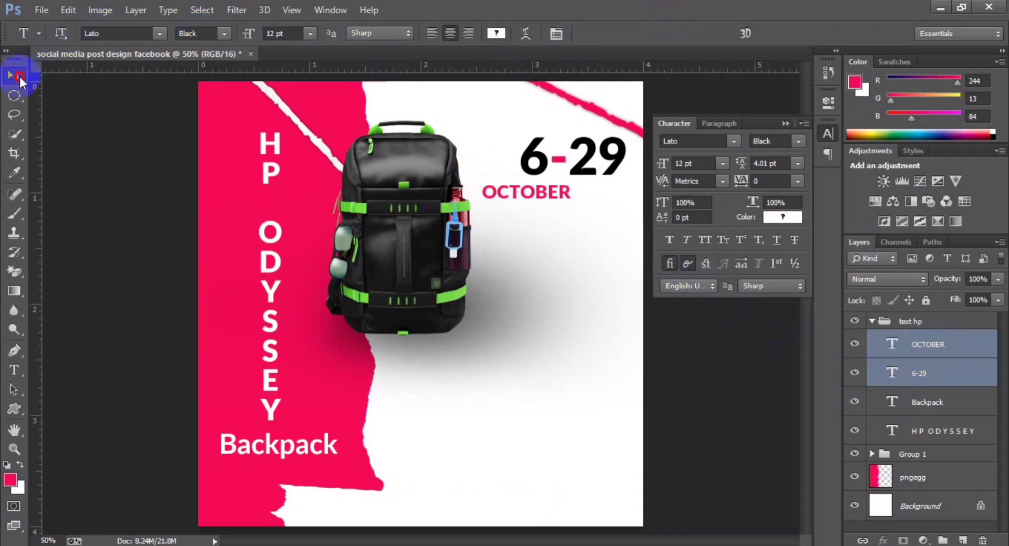
left_click(19, 79)
left_click(371, 34)
Stretch OCTOBER to match the date's width and add a vertical alignment guide.
left_click(878, 336)
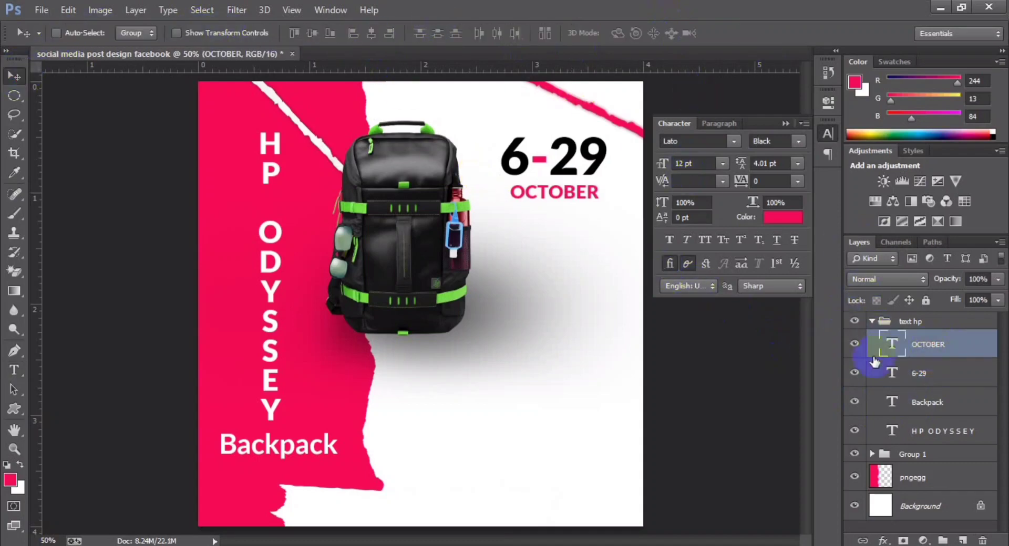
key("ctrl+t")
key("ctrl+plus")
left_click_drag(584, 240, 417, 366)
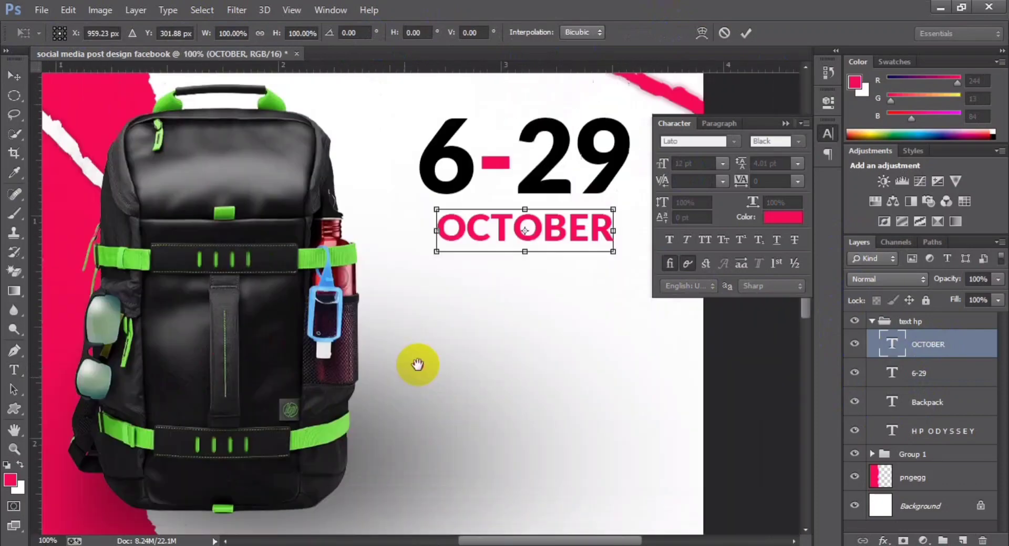
left_click_drag(541, 284, 583, 274)
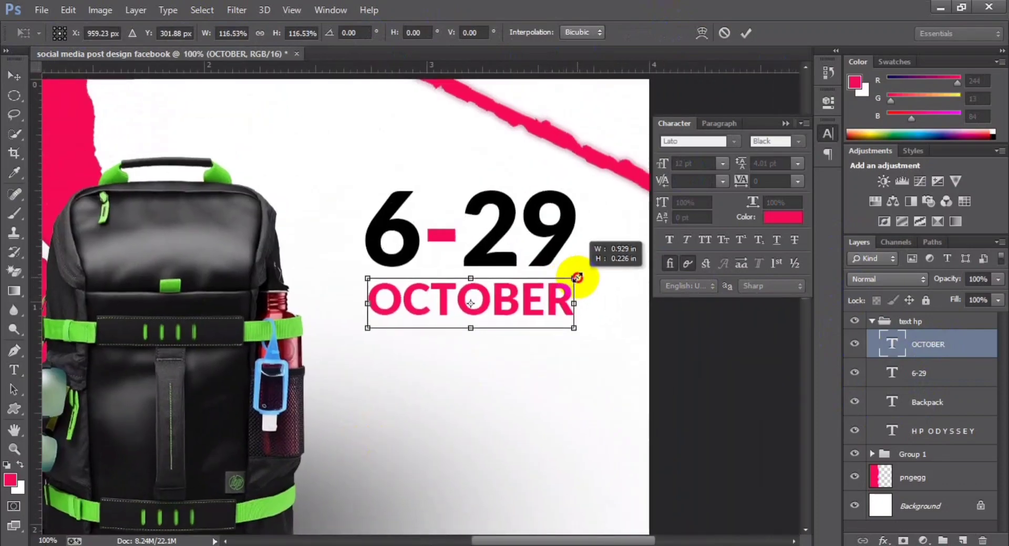
key("Return")
left_click(875, 382, "ctrl")
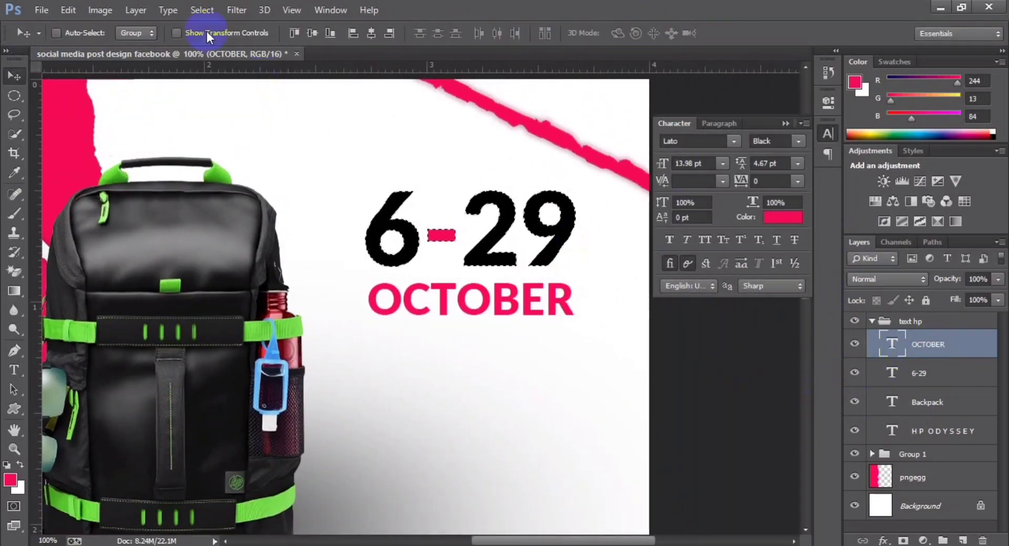
key("ctrl+d")
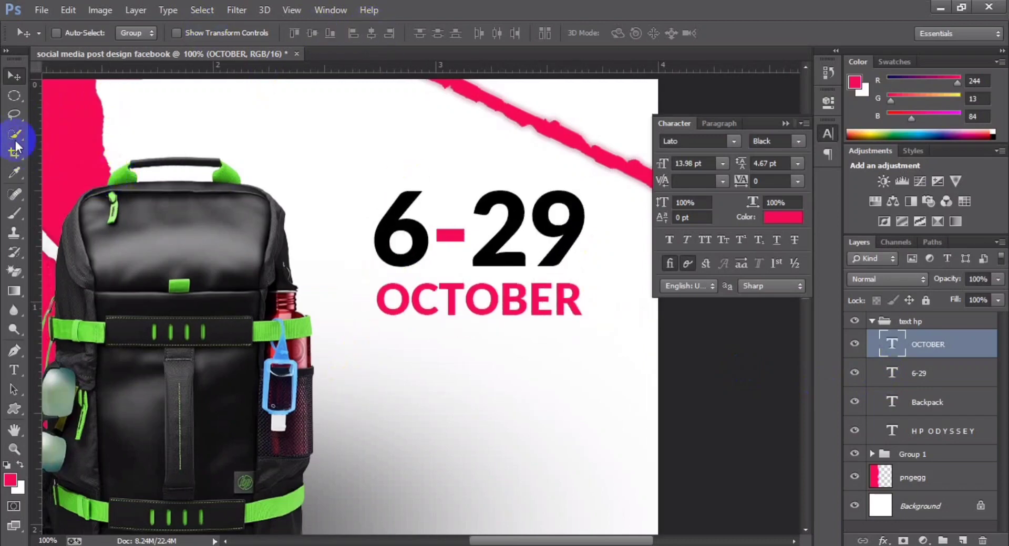
mouse_move(36, 147)
left_mouse_down()
mouse_move(381, 204)
mouse_move(373, 208)
mouse_move(559, 198)
mouse_move(587, 219)
mouse_move(31, 221)
left_mouse_up()
Set the OCTOBER text size to 15 pt.
key("ctrl+t")
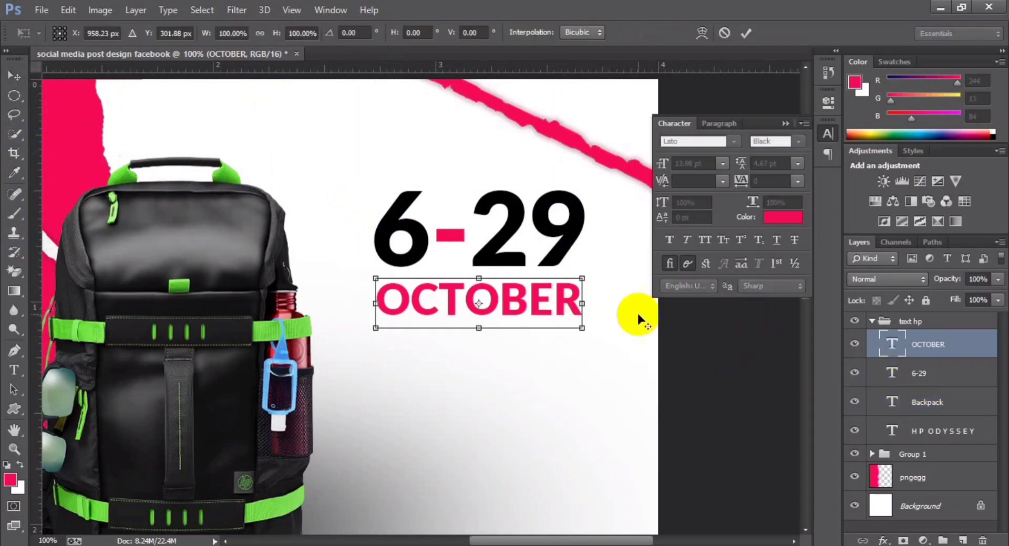
key("Return")
left_click(14, 370)
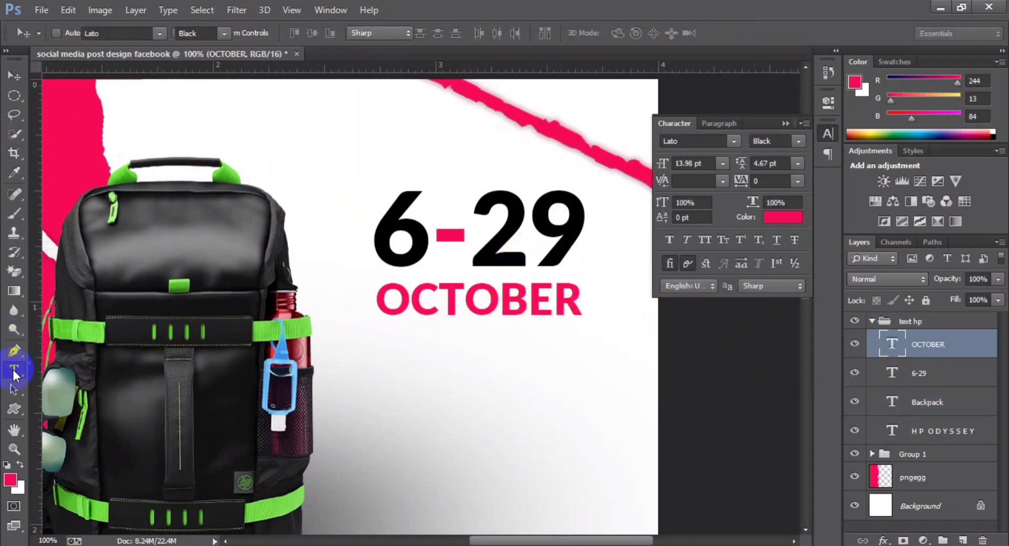
left_click(444, 292)
key("ctrl+a")
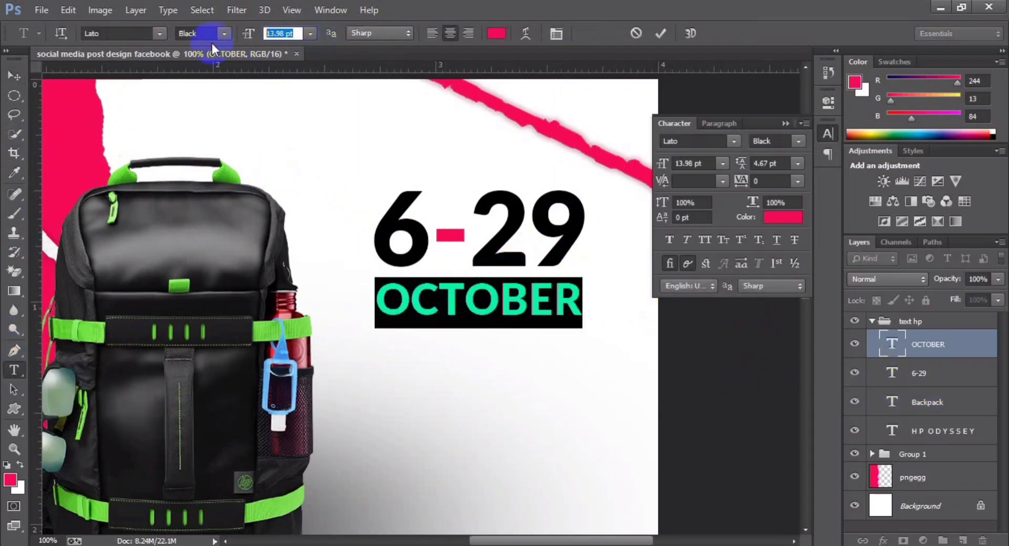
type("15")
left_click(660, 33)
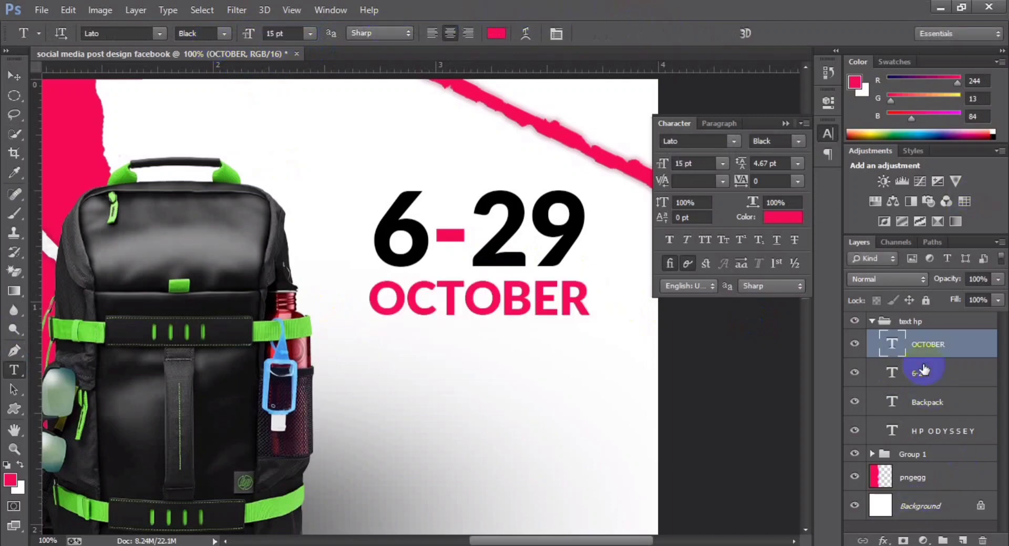
Group the OCTOBER and 6-29 layers into a group named OCTOBER.
left_click(924, 370, "shift")
left_click(14, 76)
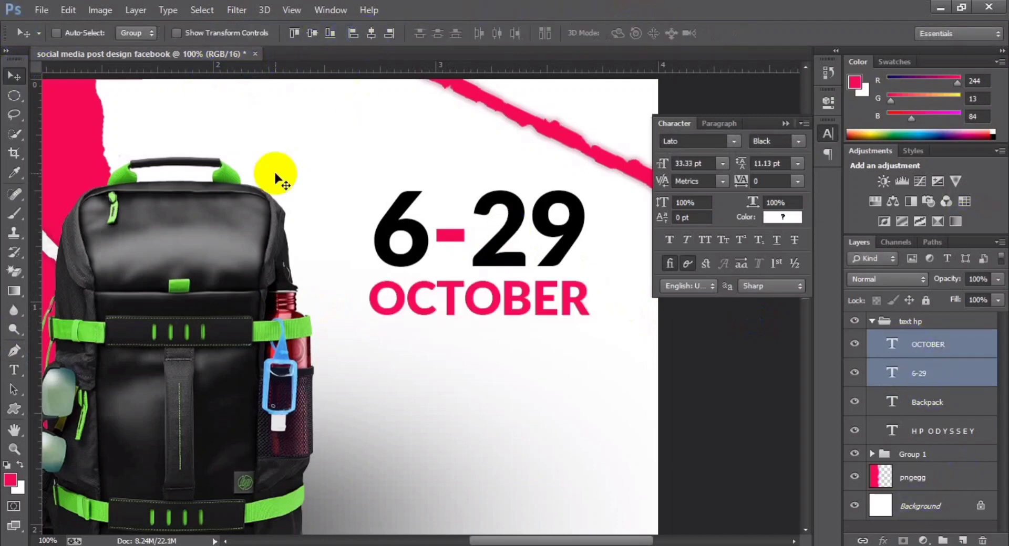
key("ctrl+minus")
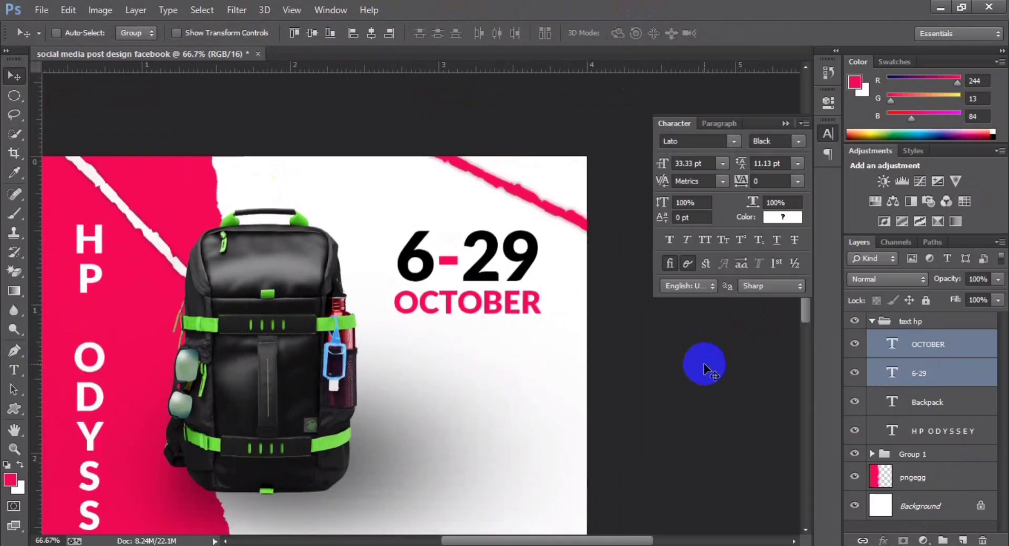
key("ctrl+g")
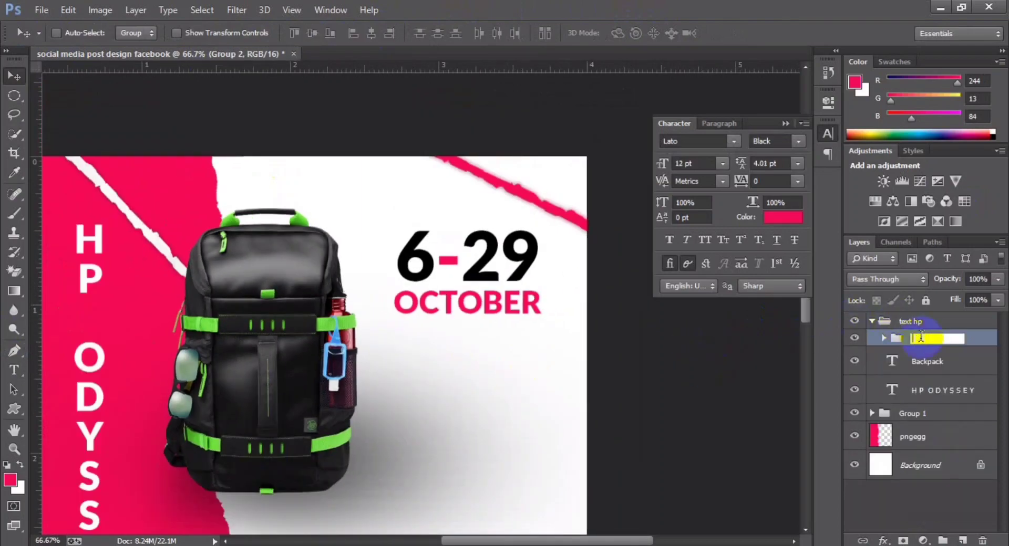
key("Return")
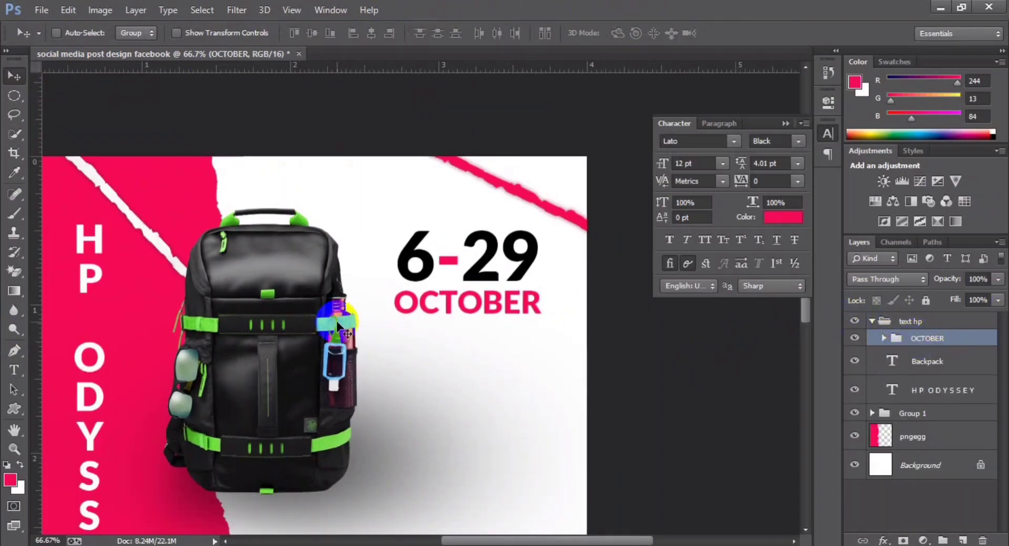
Shift the 6-29 OCTOBER date block slightly to the right.
key("ctrl+minus")
key("ctrl+t")
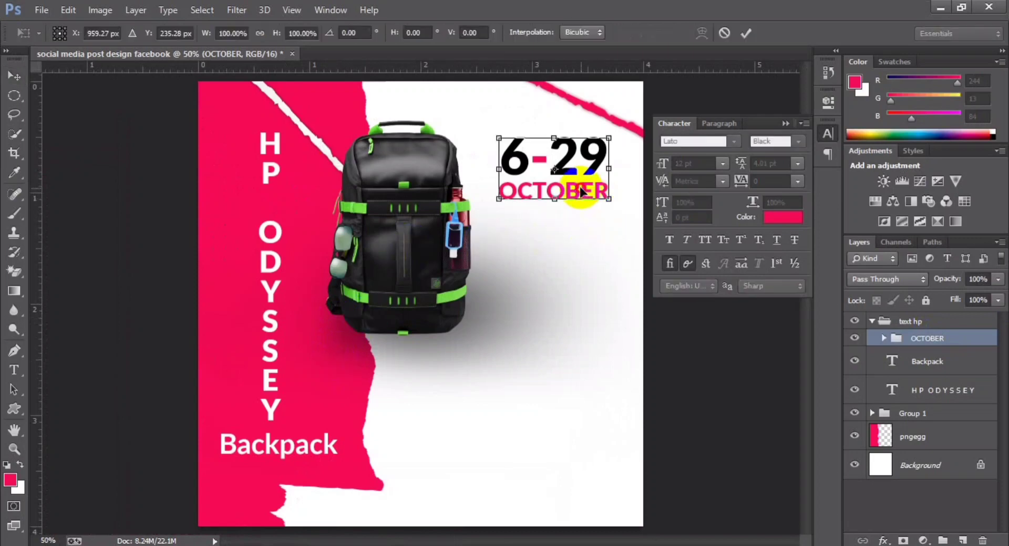
left_click_drag(580, 190, 598, 189)
key("Return")
key("ctrl+minus")
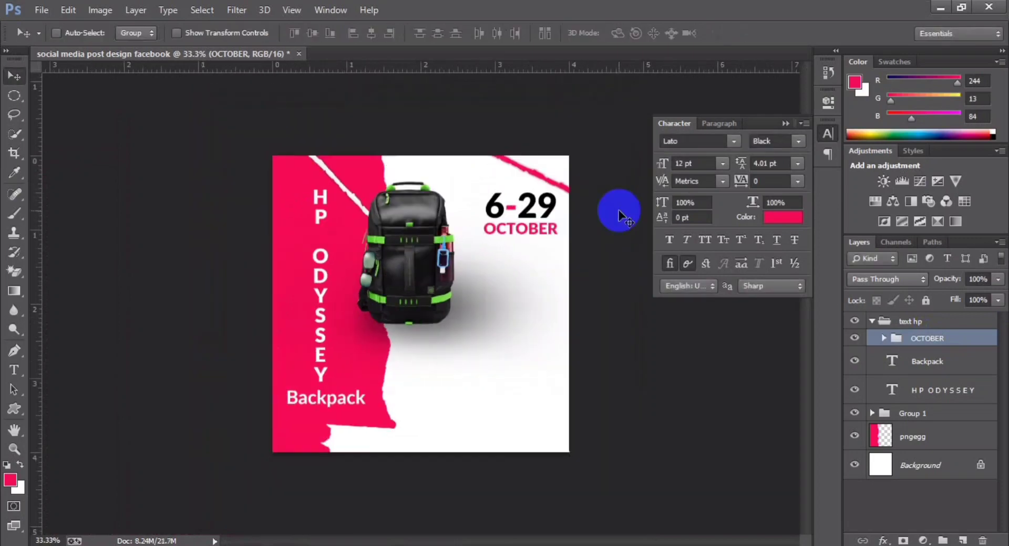
key("ctrl+plus")
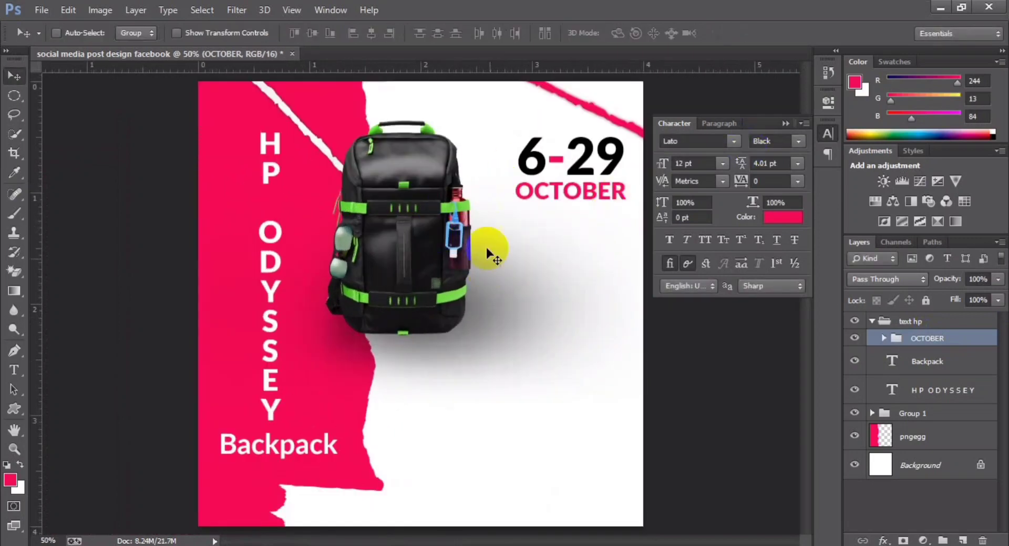
key("alt+Tab")
Paste NEW COLLECTION from the notes as text below the backpack.
left_click_drag(515, 225, 432, 225)
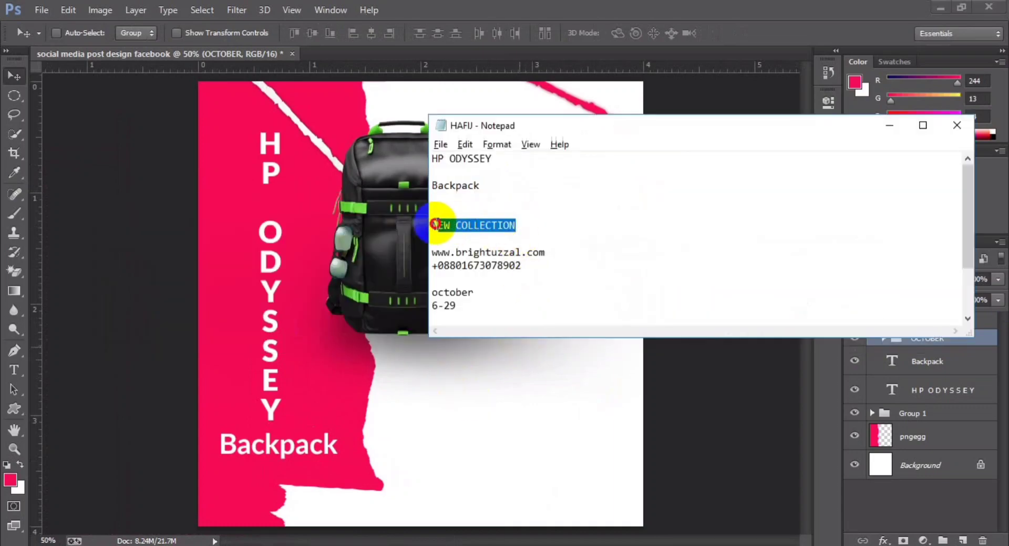
key("alt+Tab")
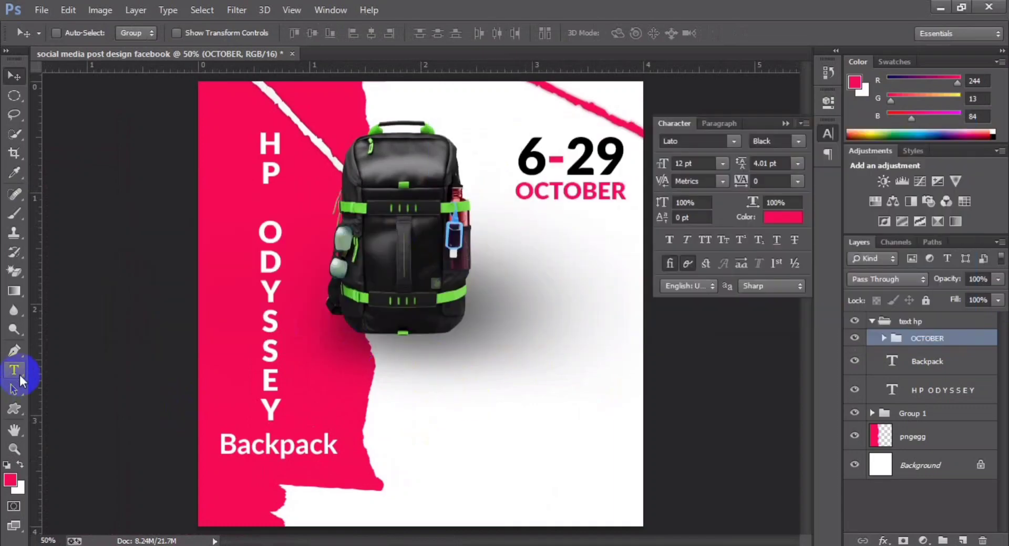
left_click(20, 375)
left_click(432, 399)
key("ctrl+v")
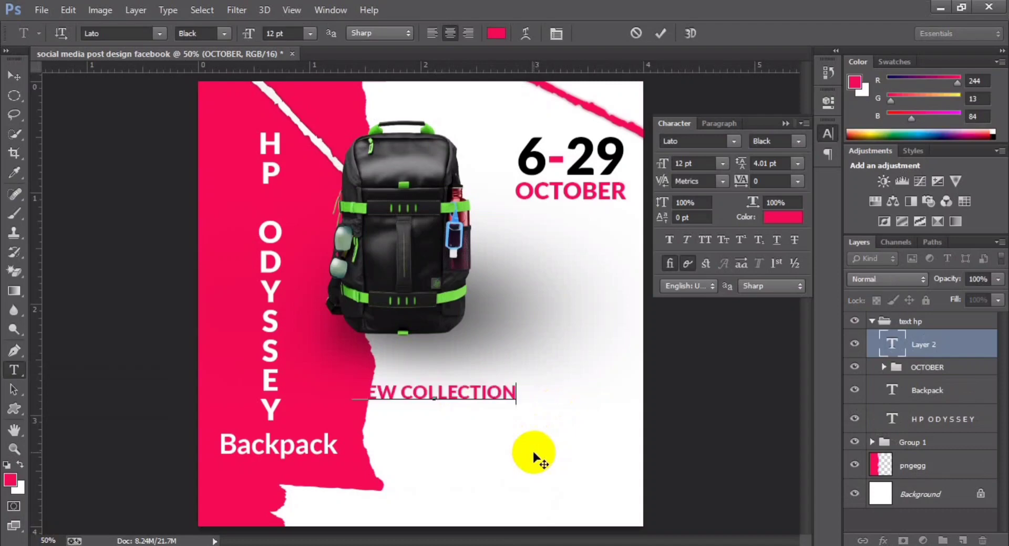
left_click(661, 33)
left_click(14, 76)
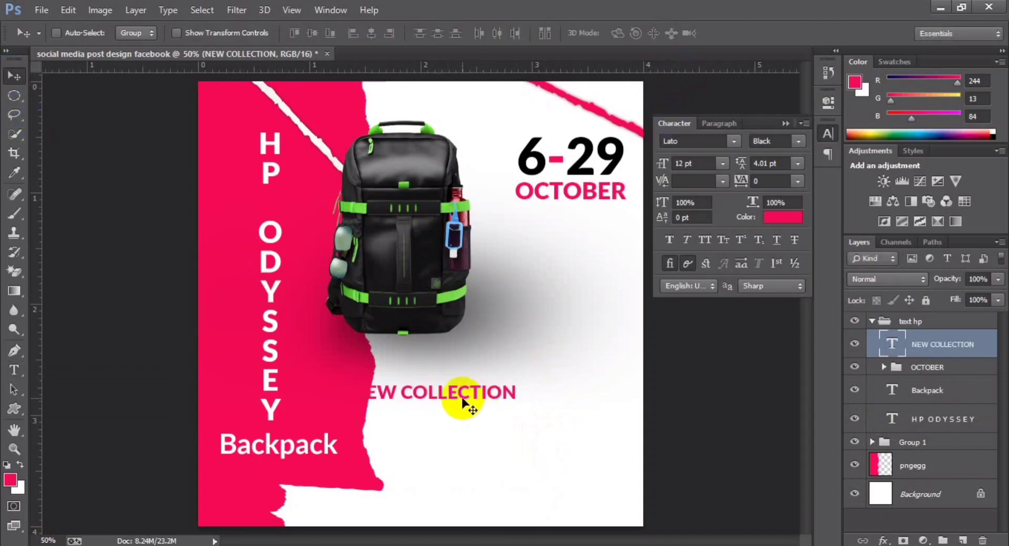
left_click_drag(463, 402, 519, 401)
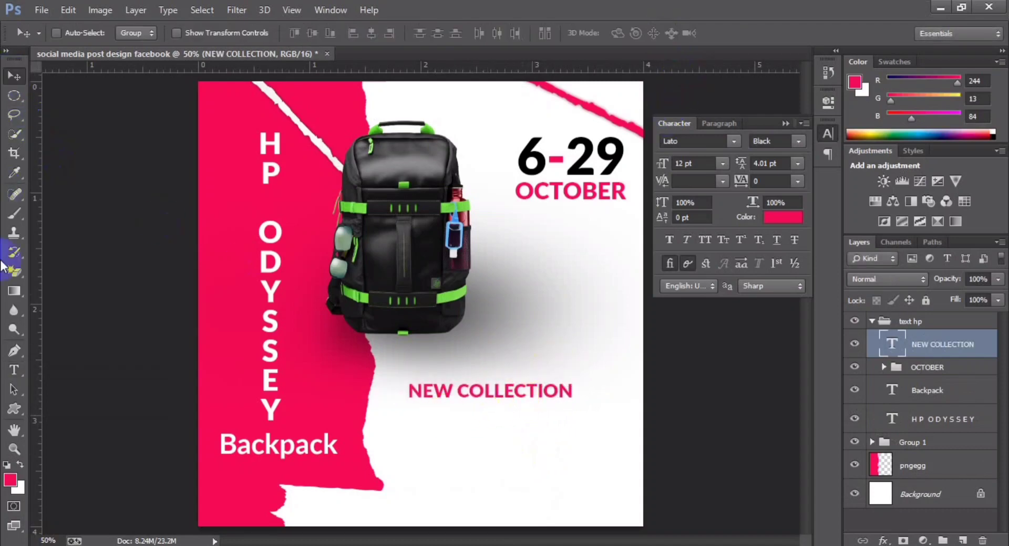
Make the word NEW black, leaving COLLECTION pink.
left_click(14, 370)
left_click_drag(452, 393, 407, 394)
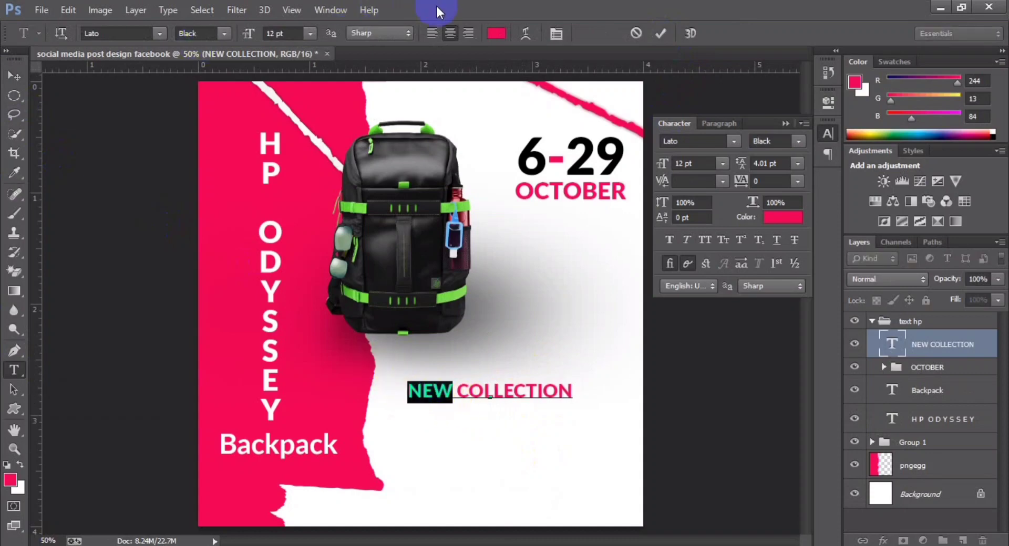
left_click(496, 33)
left_click_drag(614, 274, 525, 330)
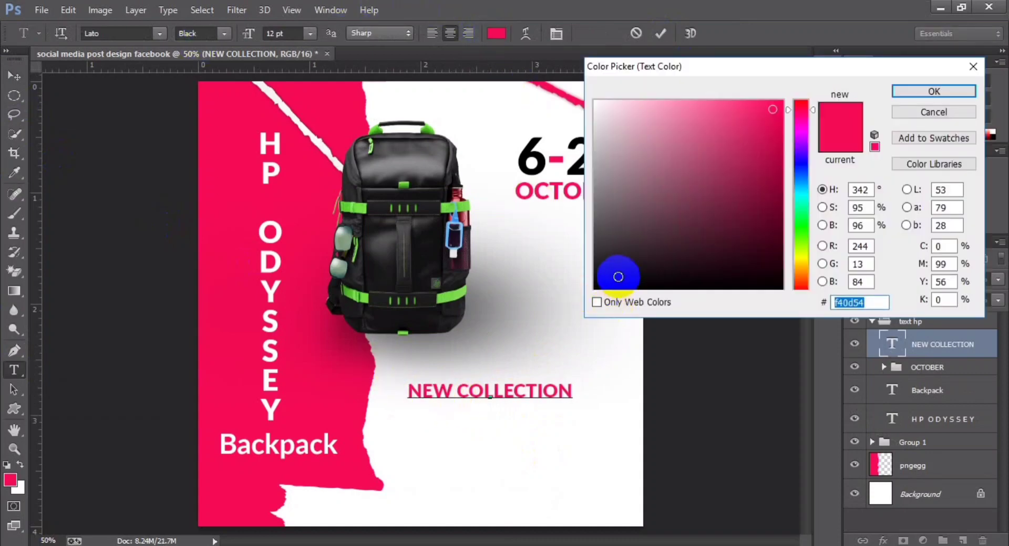
left_click(923, 93)
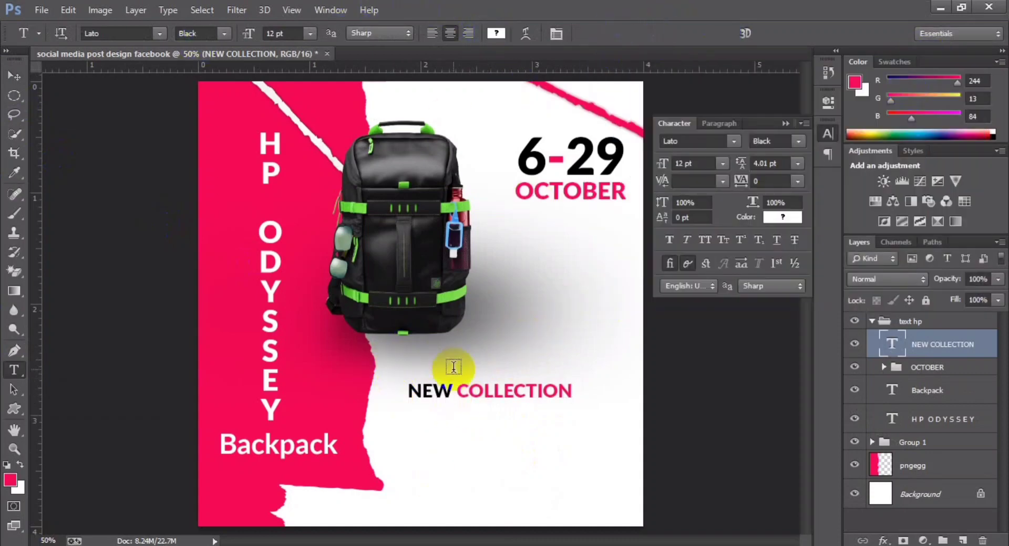
key("ctrl+Return")
Scale NEW COLLECTION down slightly and nudge it upward.
key("ctrl+t")
left_click_drag(573, 380, 565, 384)
key("Return")
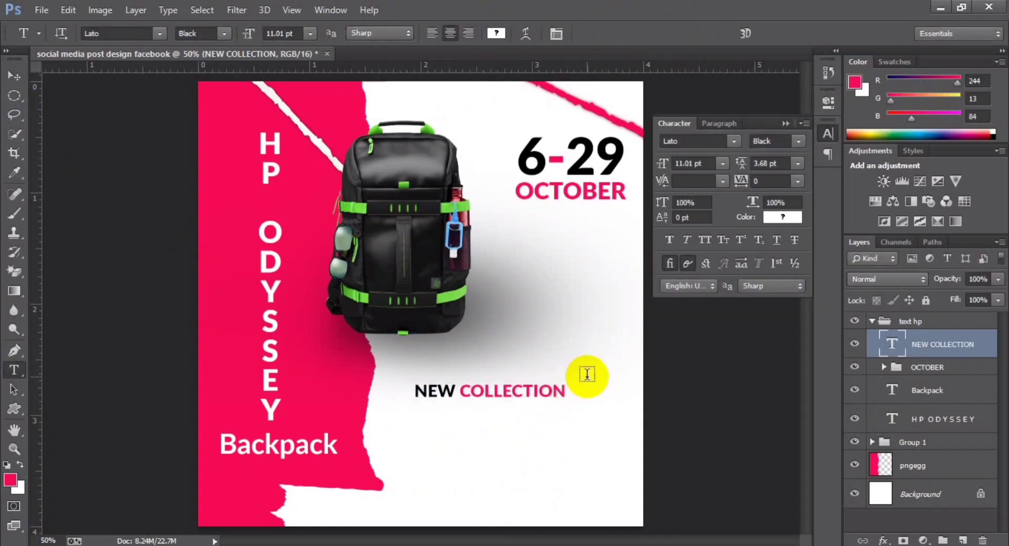
key("ctrl+t")
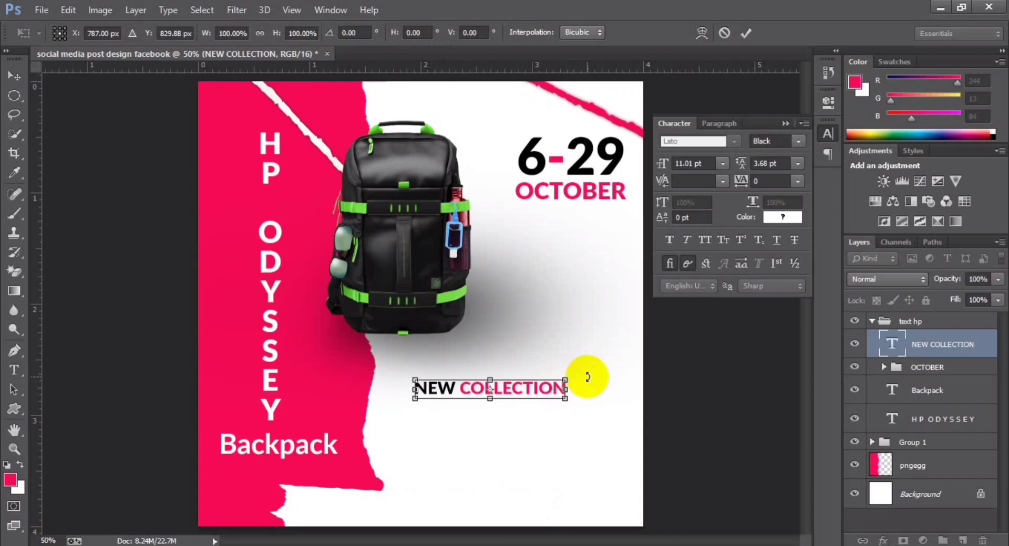
key("Up")
key("Up")
key("Up")
key("Up")
key("Up")
key("Up")
key("Up")
key("Up")
key("Up")
key("Return")
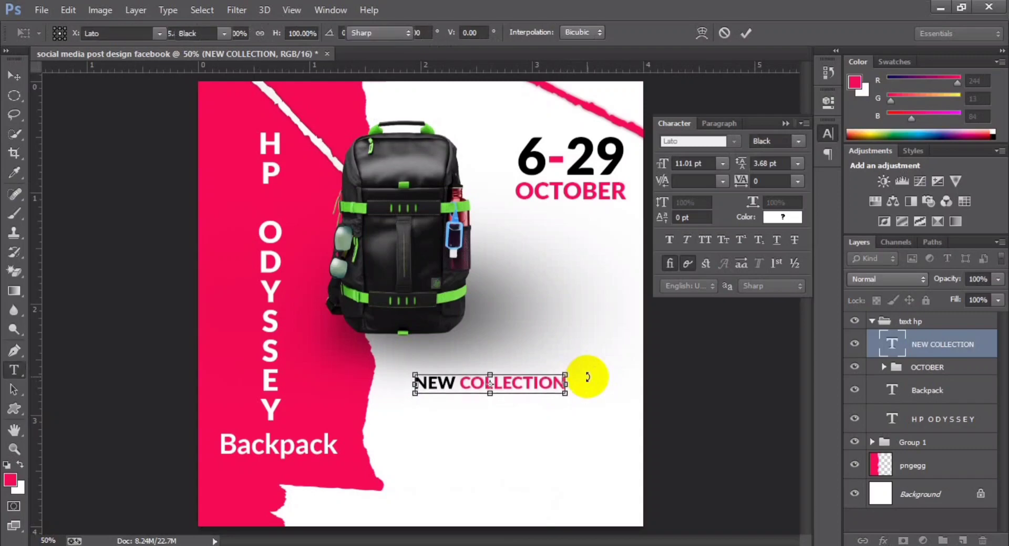
key("Return")
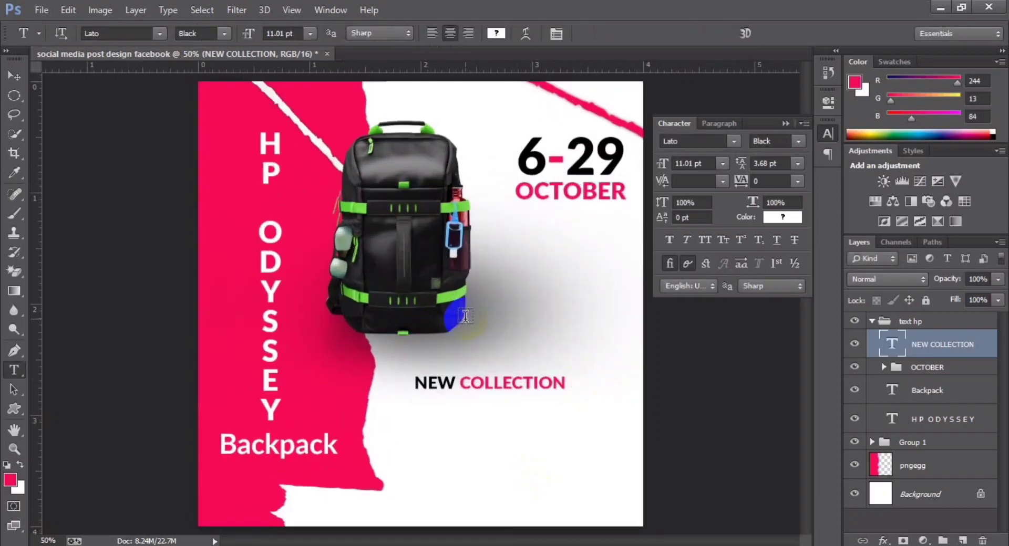
key("alt+Tab")
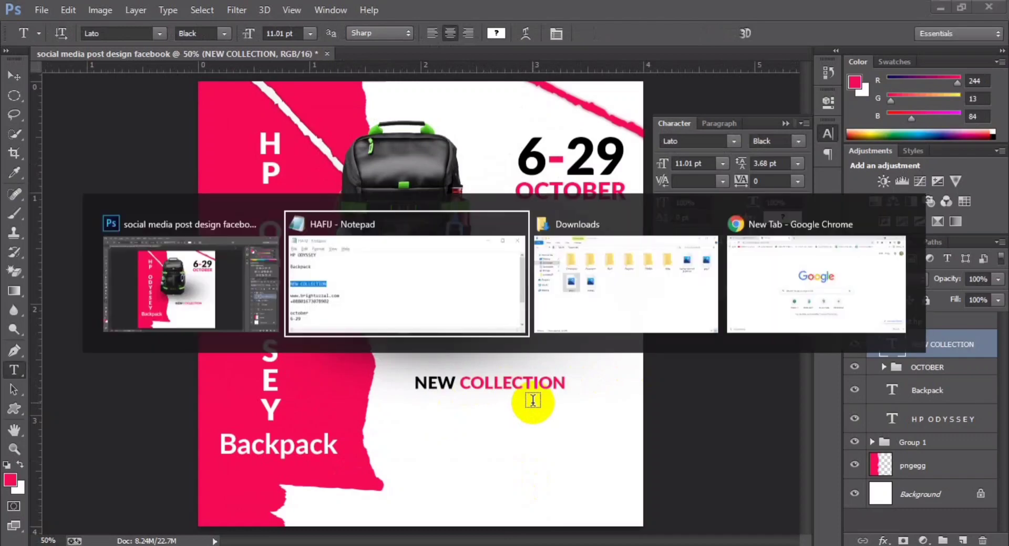
left_click(429, 263)
left_click_drag(430, 262, 431, 251)
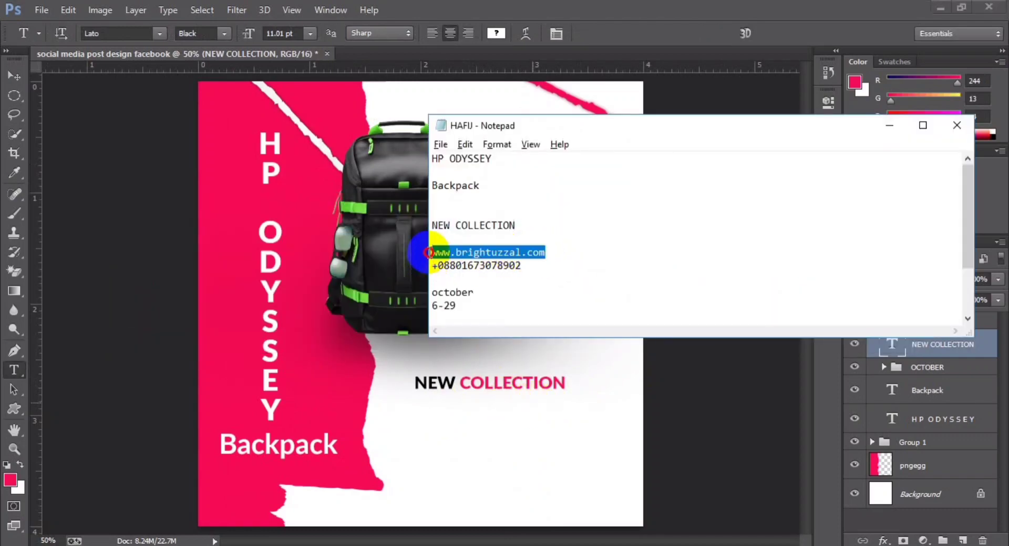
key("ctrl+c")
key("alt+Tab")
left_click(417, 484)
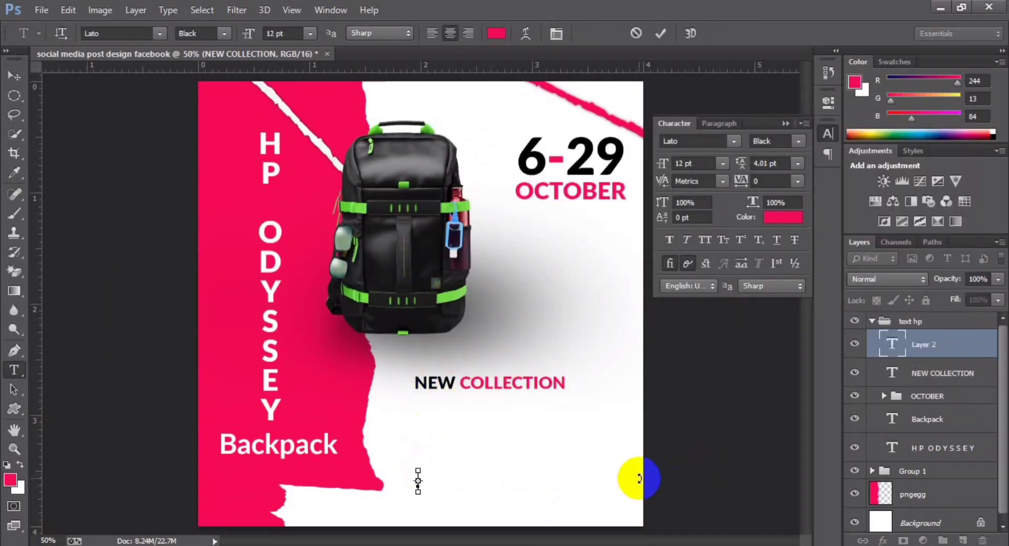
key("ctrl+a")
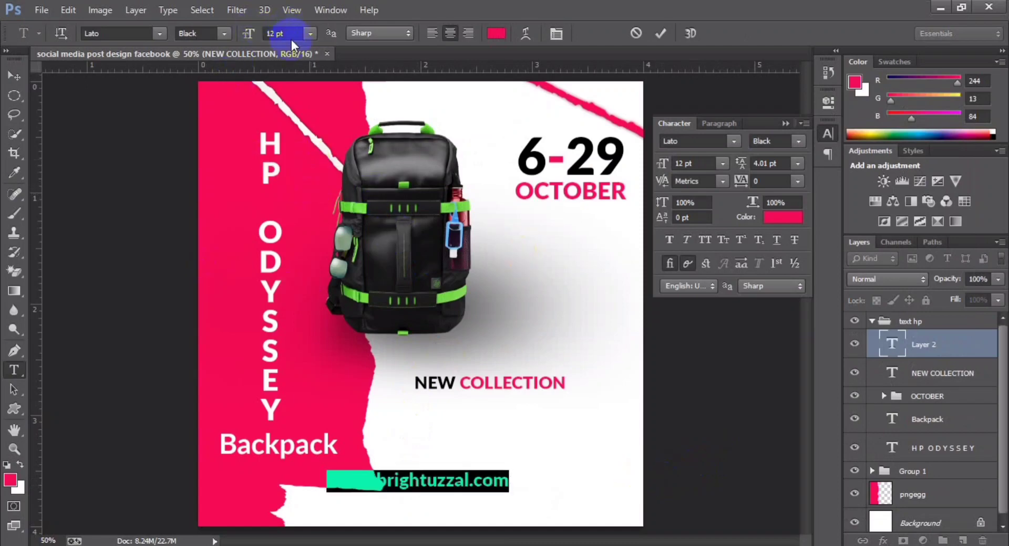
Set the website text size to 8 pt.
left_click(305, 35)
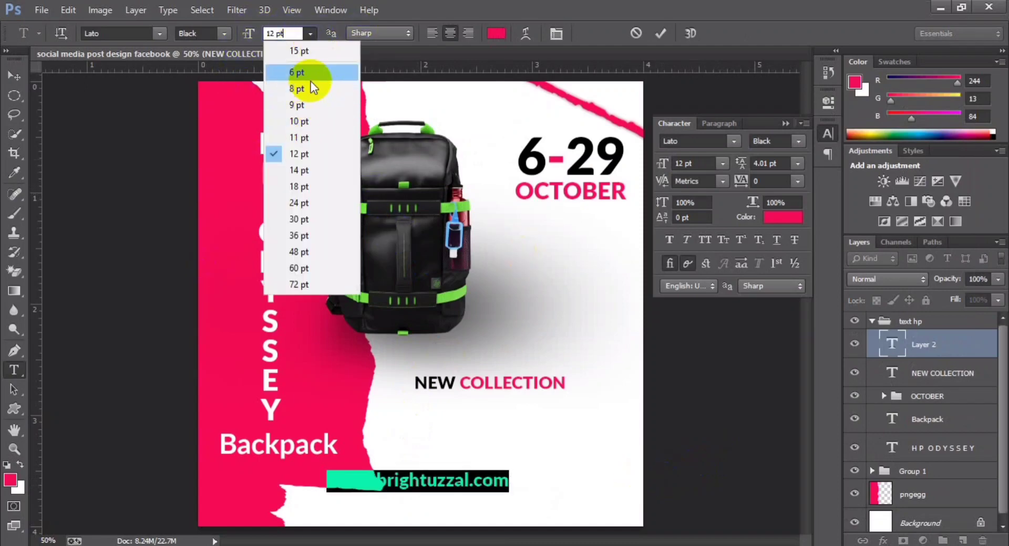
left_click(310, 76)
left_click(310, 33)
left_click(284, 65)
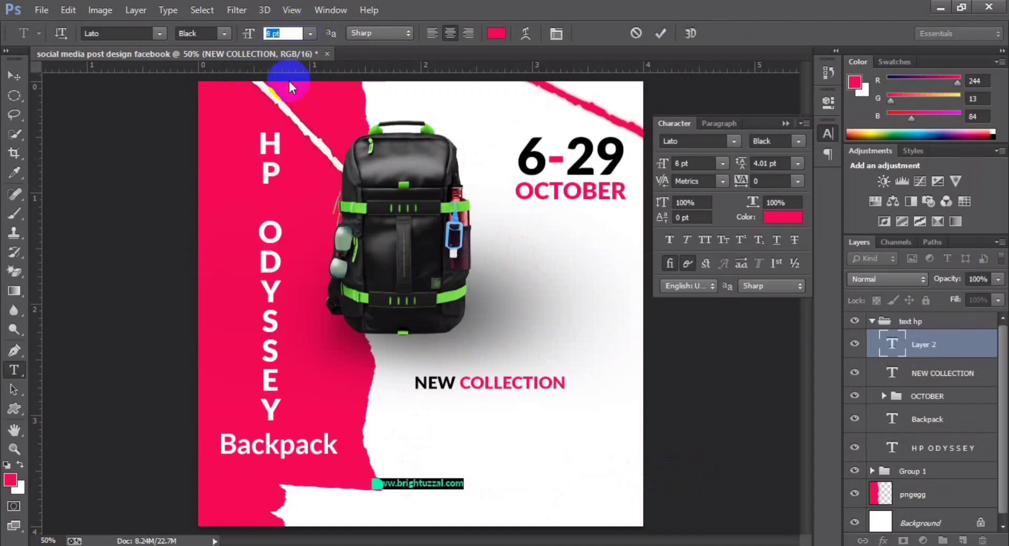
left_click(661, 33)
Place the website line under NEW COLLECTION and scale it to about 7.12 pt.
left_click(5, 74)
left_click_drag(418, 482, 473, 478)
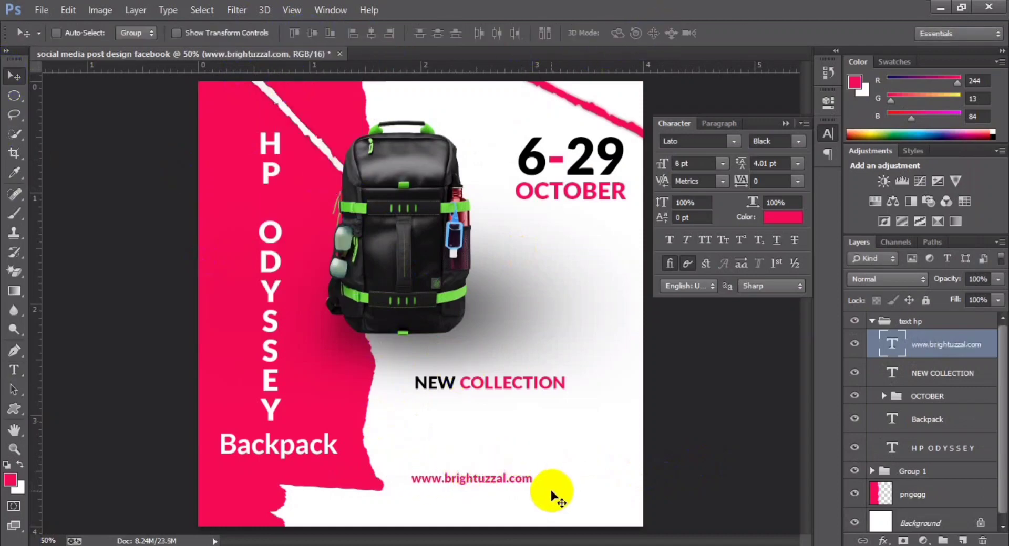
key("ctrl+t")
left_click_drag(533, 472, 520, 472)
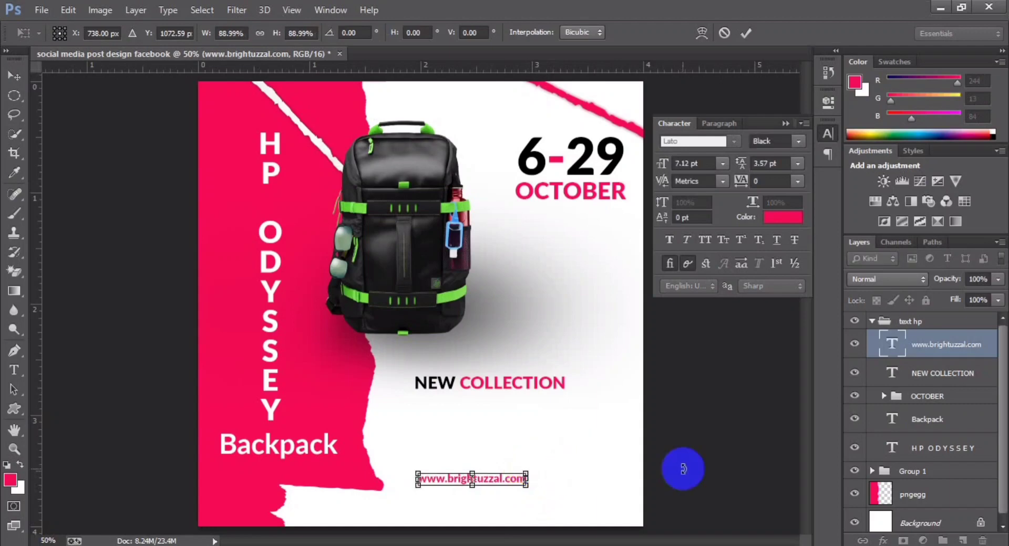
key("Return")
left_click(14, 370)
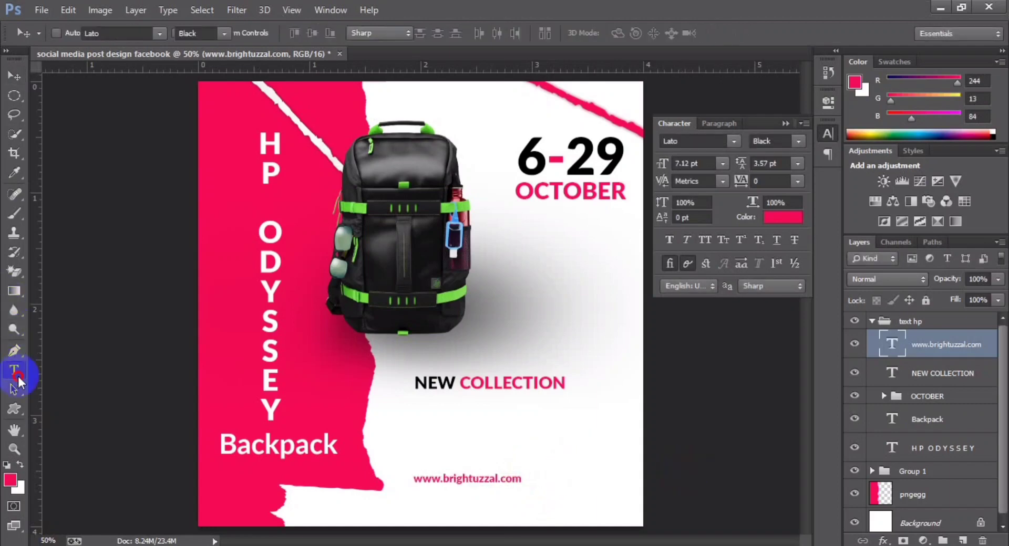
left_click(405, 414)
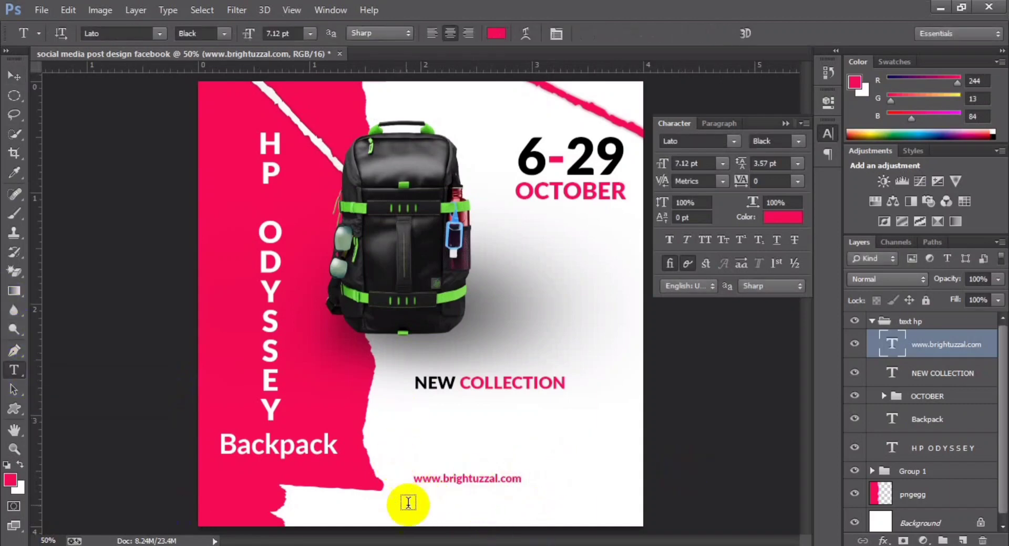
Paste the contact phone number as a new 7.12 pt text line.
key("alt+Tab")
left_click_drag(522, 266, 432, 267)
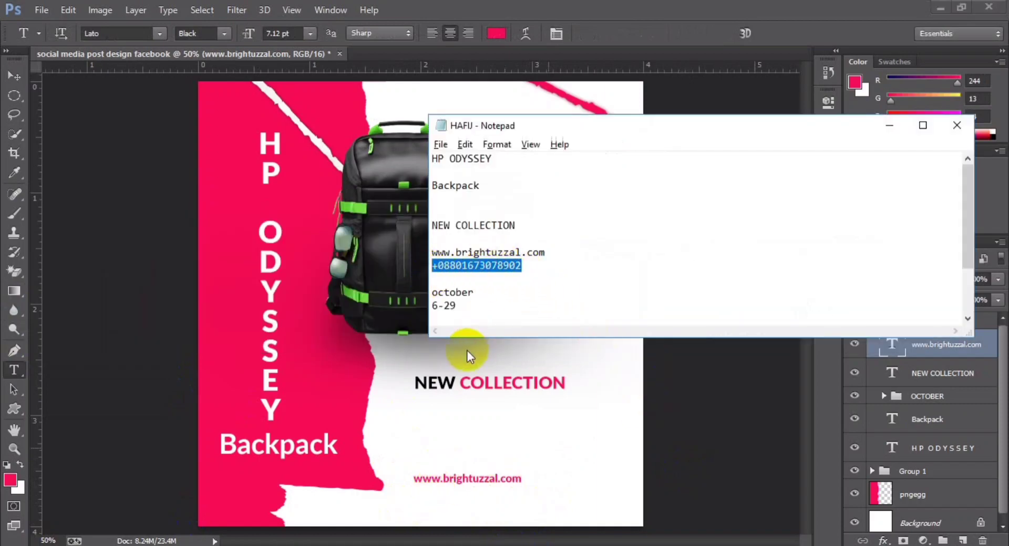
key("alt+Tab")
left_click(419, 493)
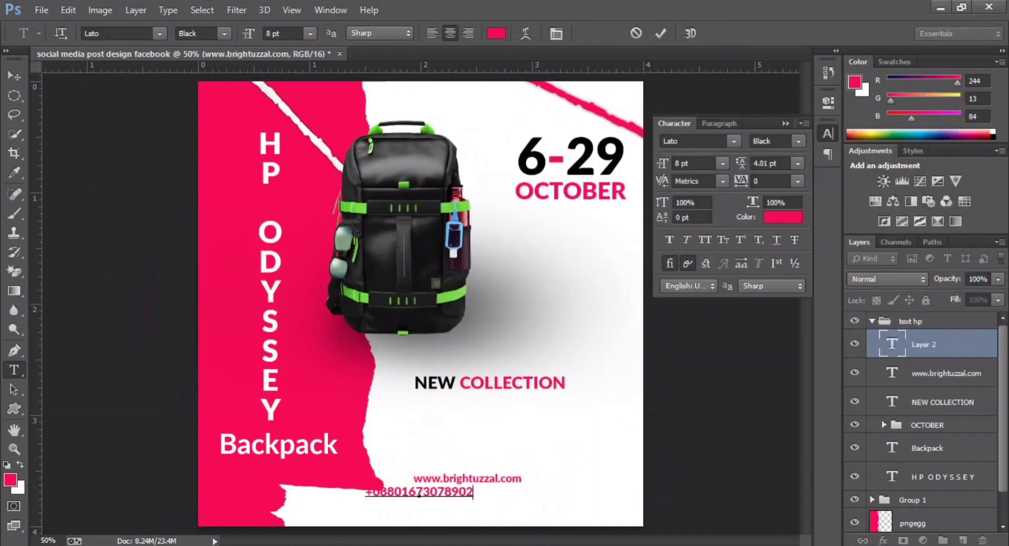
key("ctrl+a")
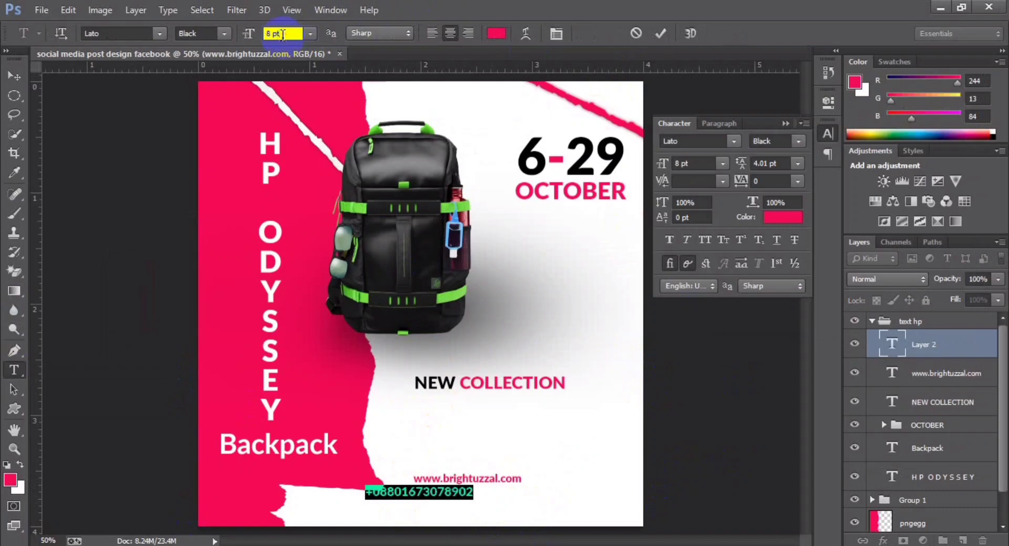
type("7.12")
key("Return")
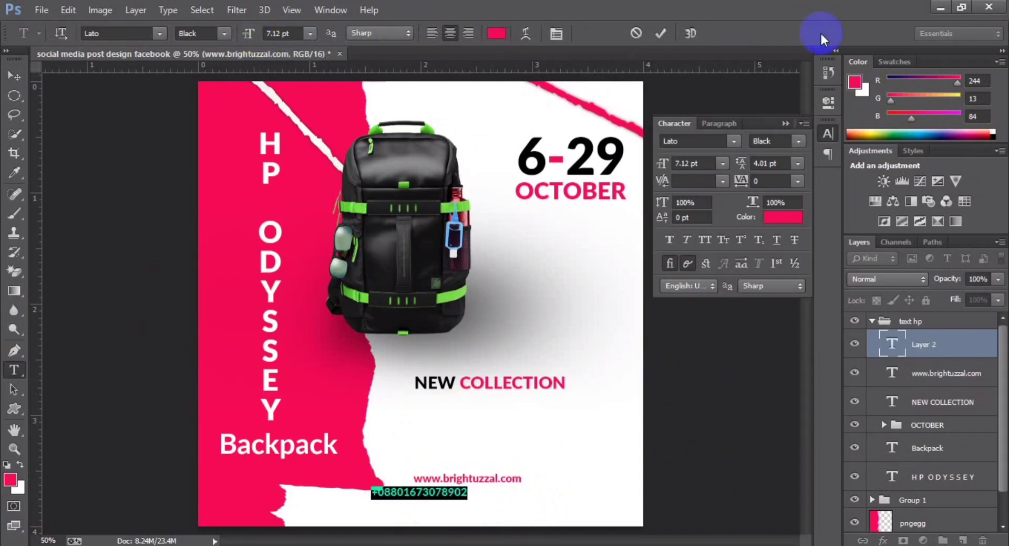
left_click(661, 33)
Put the phone number below the website, left-aligning all three bottom lines.
left_click(12, 78)
left_click_drag(431, 499, 467, 505)
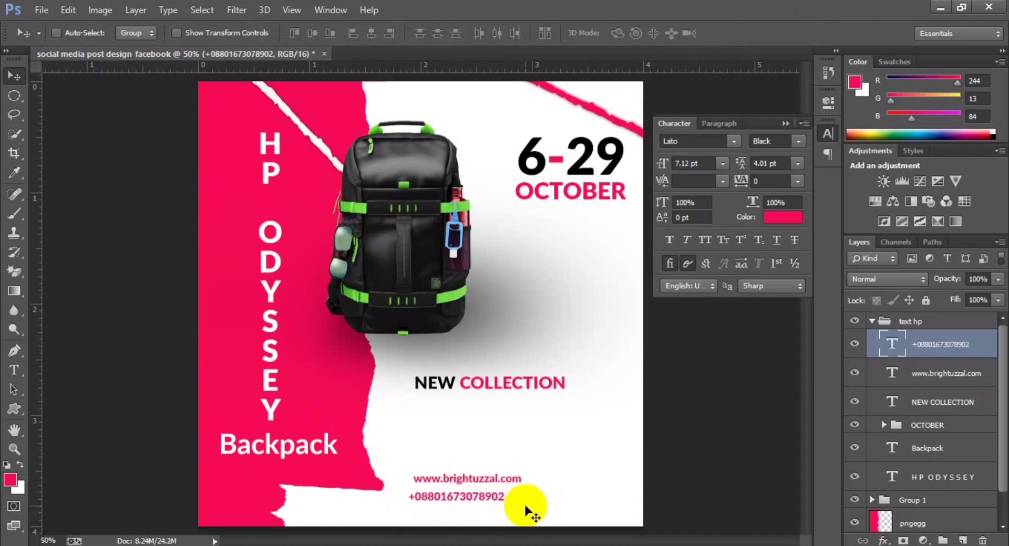
left_click(923, 399, "shift")
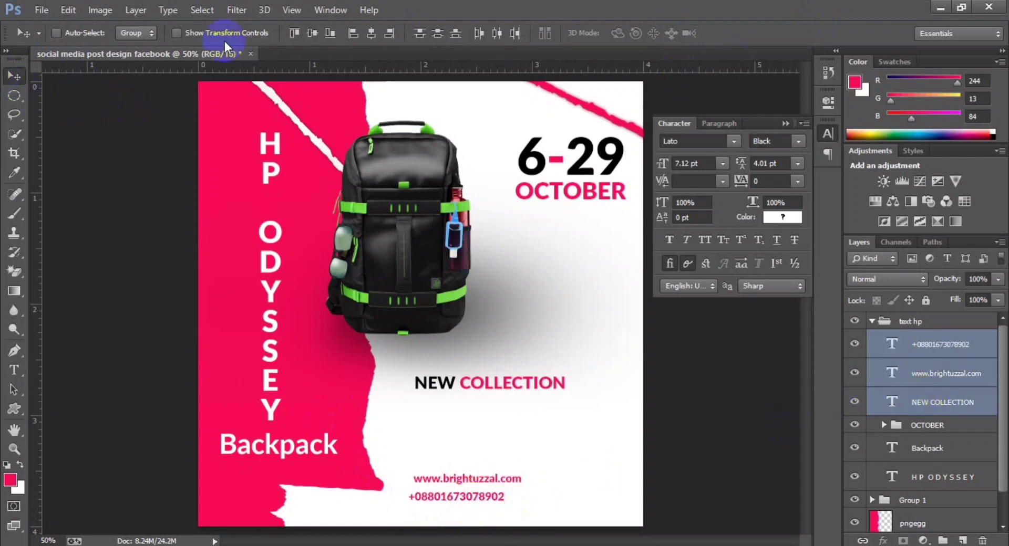
left_click(355, 37)
Colour parts of the website and phone number lines black for a pink-and-black two-tone look.
left_click(935, 372)
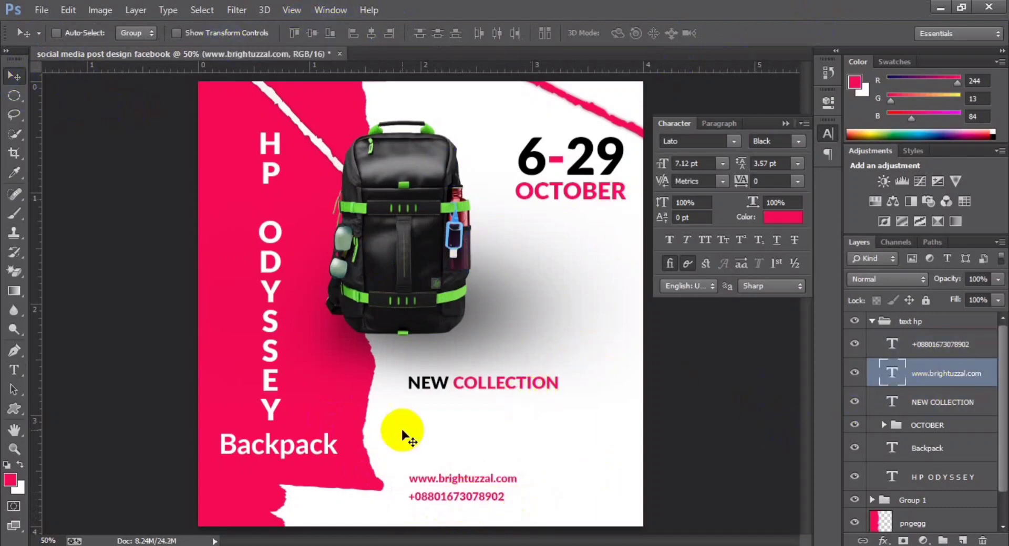
left_click(15, 371)
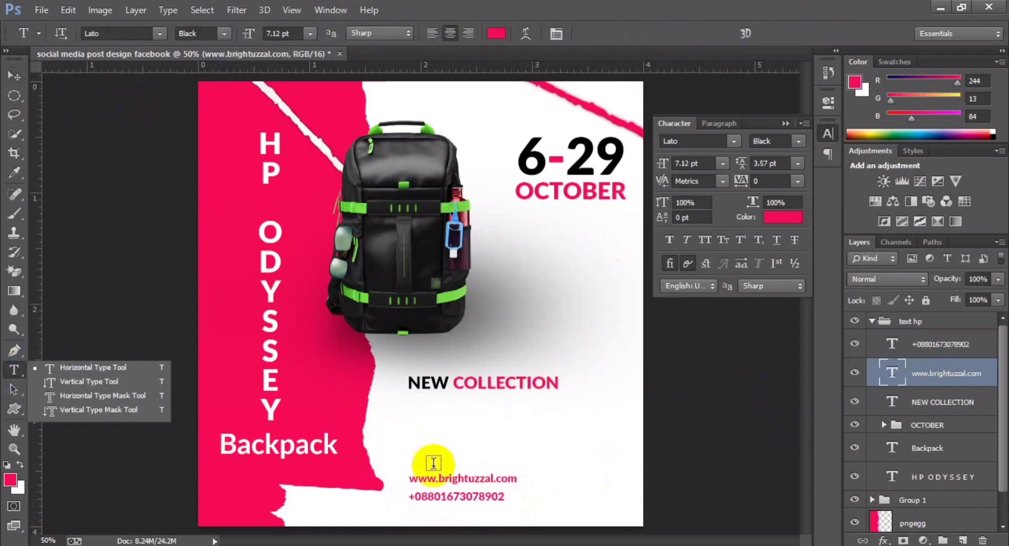
triple_click(442, 480)
left_click(496, 33)
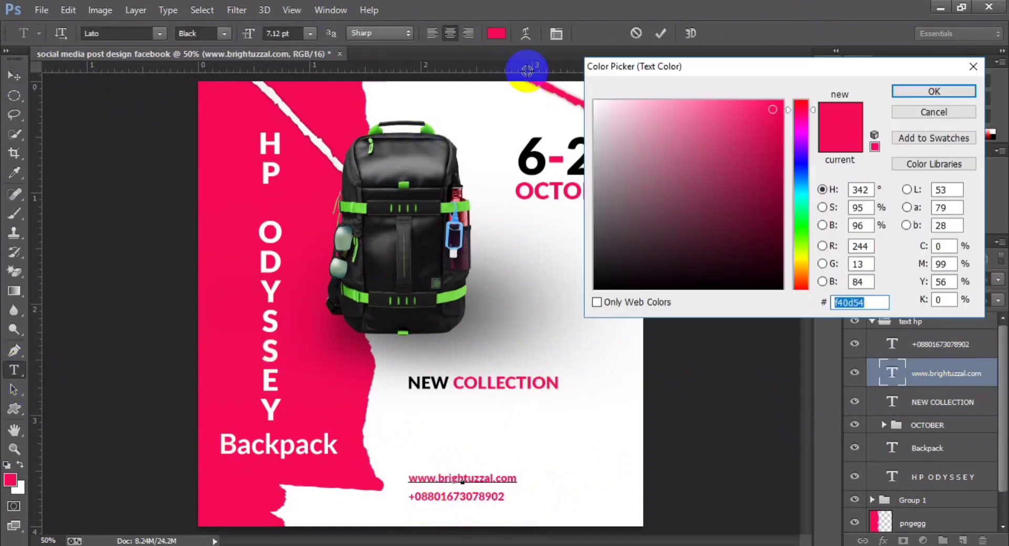
left_click(933, 92)
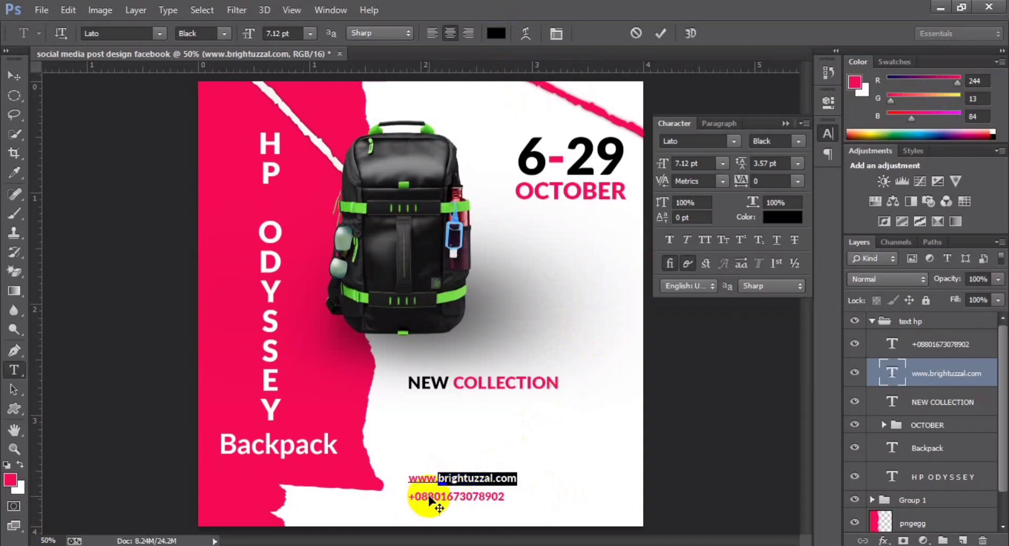
left_click_drag(438, 479, 517, 480)
left_click(660, 33)
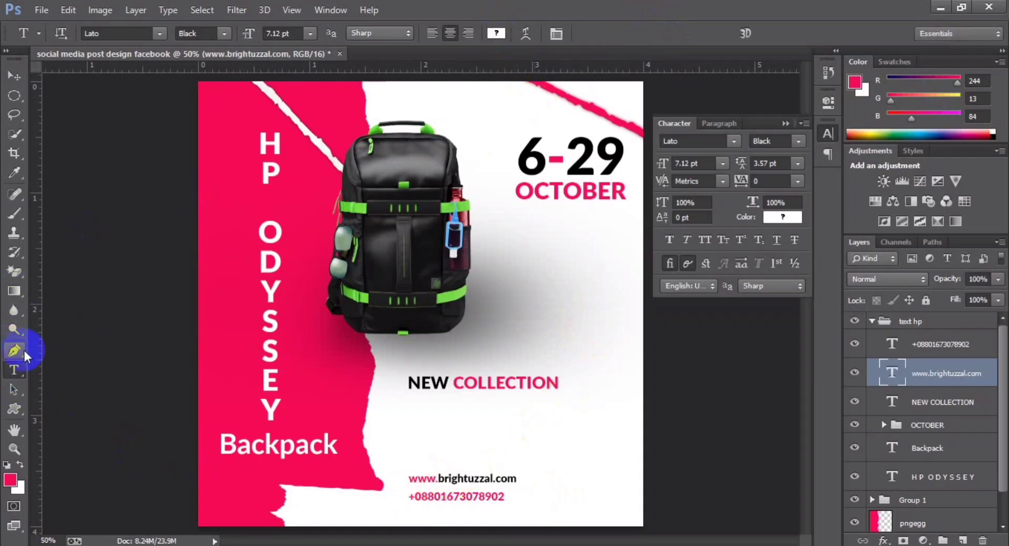
right_click(16, 372)
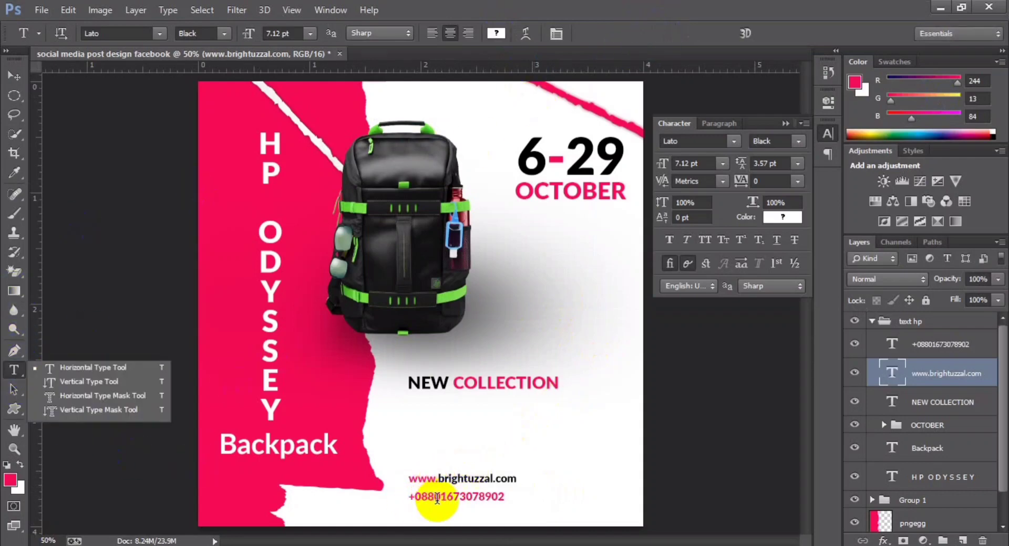
left_click_drag(437, 498, 512, 495)
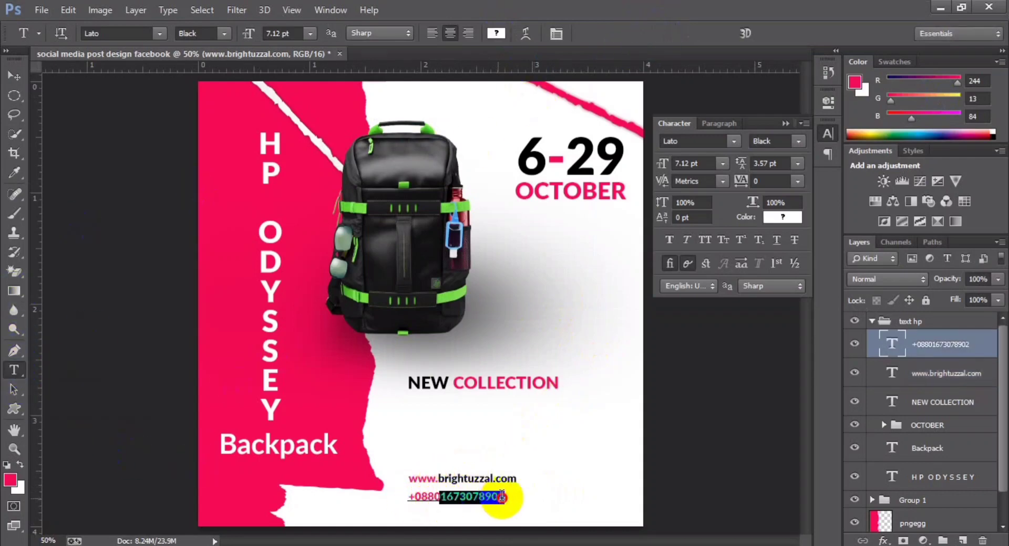
left_click(501, 40)
left_click_drag(619, 247, 596, 289)
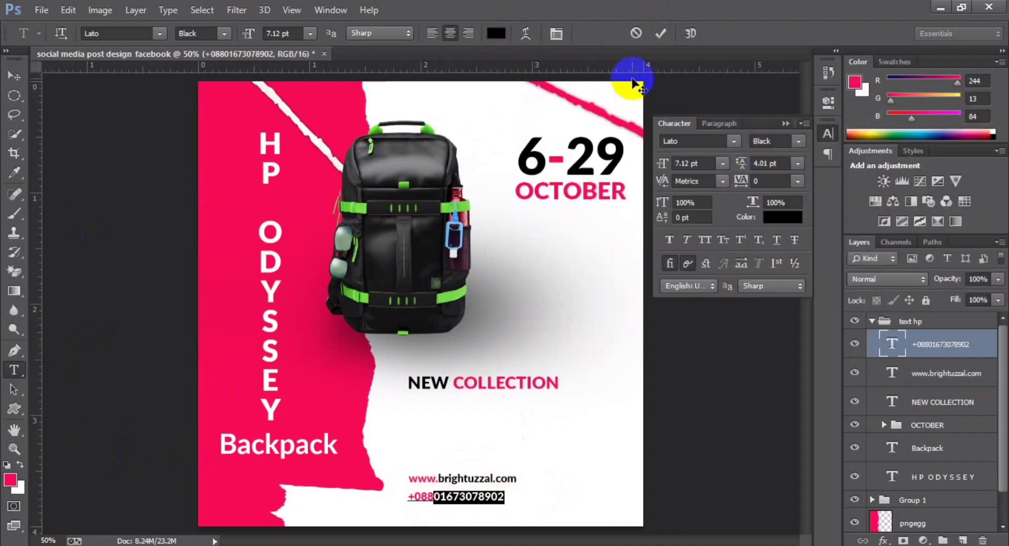
left_click(660, 34)
Set both the website and phone number lines to Lato Bold.
left_click(439, 480)
key("ctrl+a")
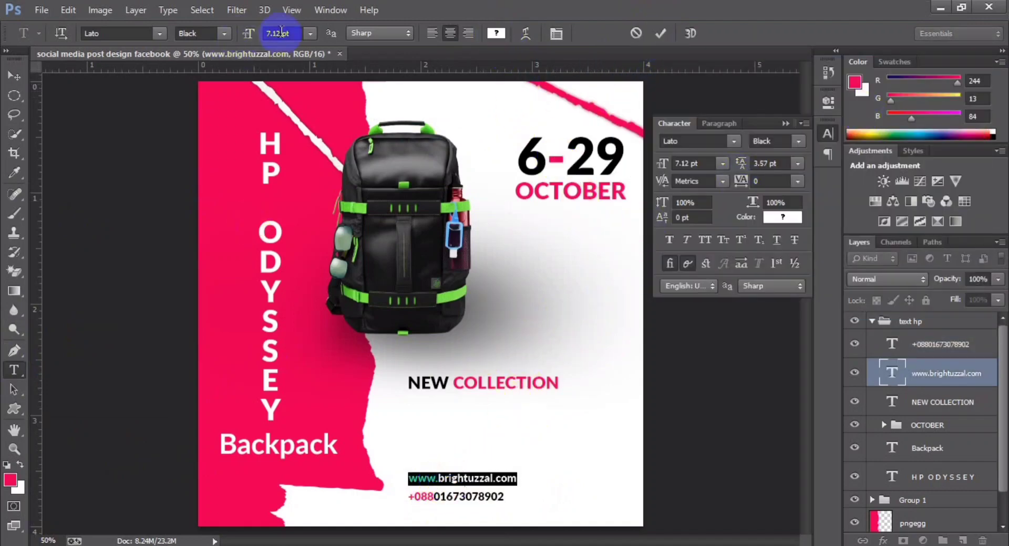
left_click(224, 34)
left_click(193, 193)
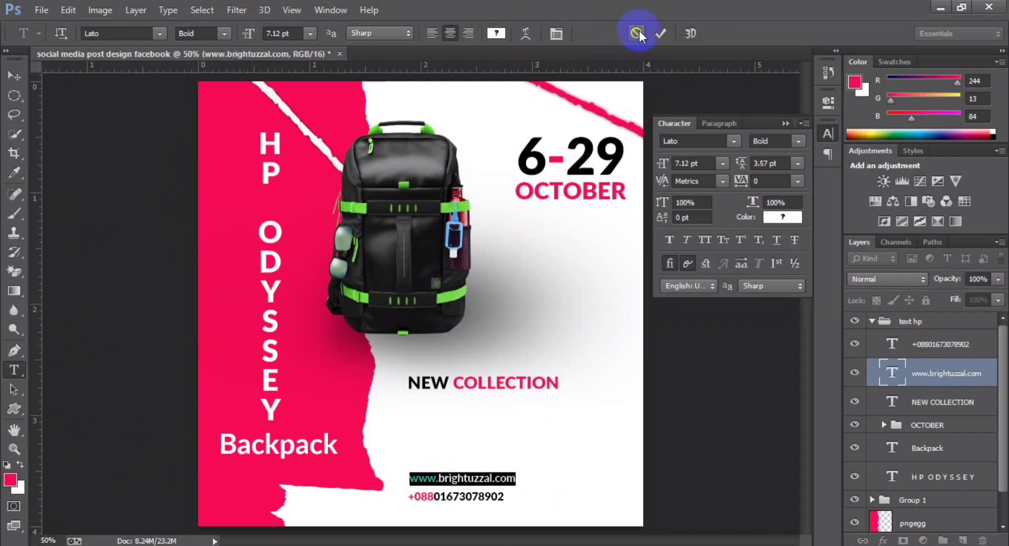
left_click(660, 34)
left_click(439, 497)
key("ctrl+a")
left_click(225, 33)
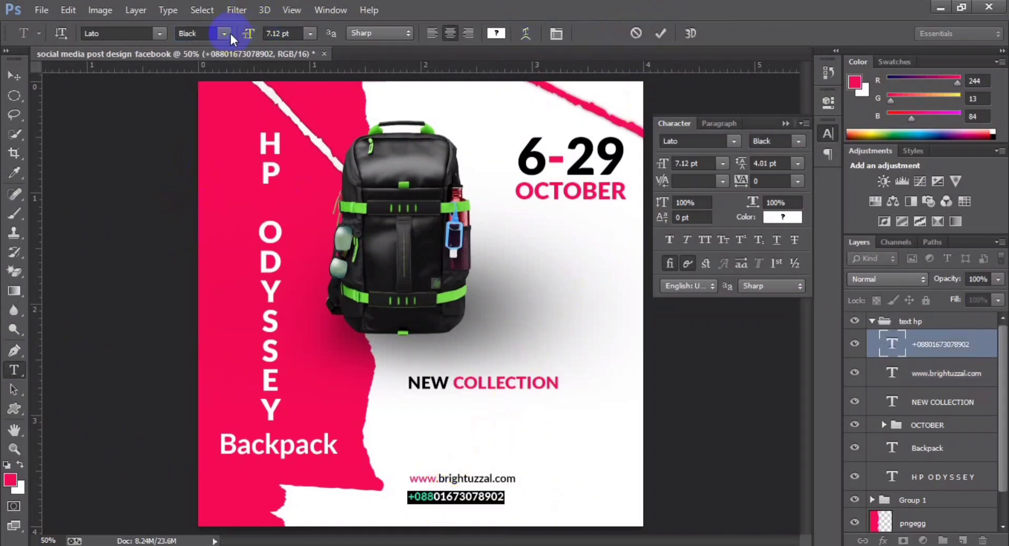
left_click(196, 192)
left_click(671, 34)
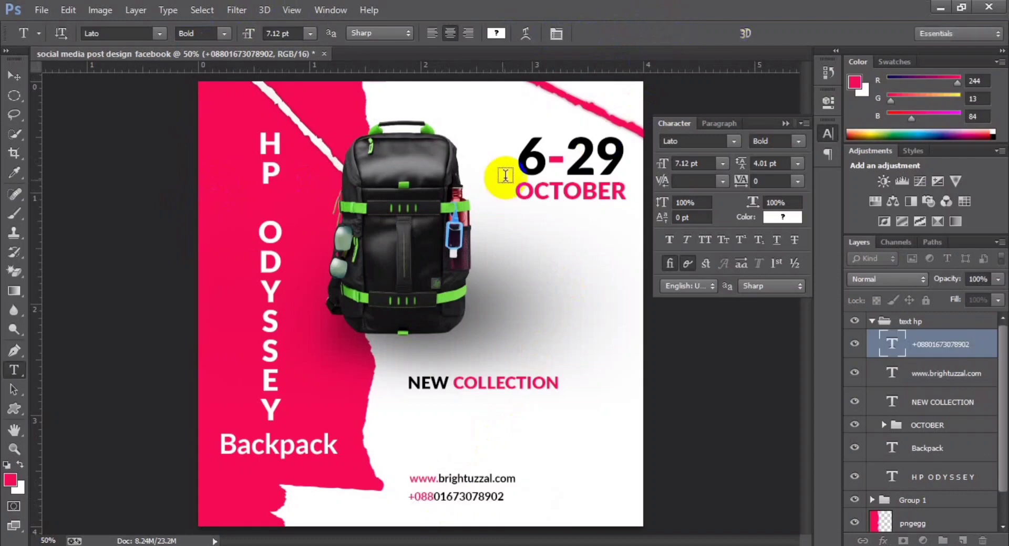
Copy the backpack's feature bullets from the Amazon product page in Chrome.
left_click(12, 77)
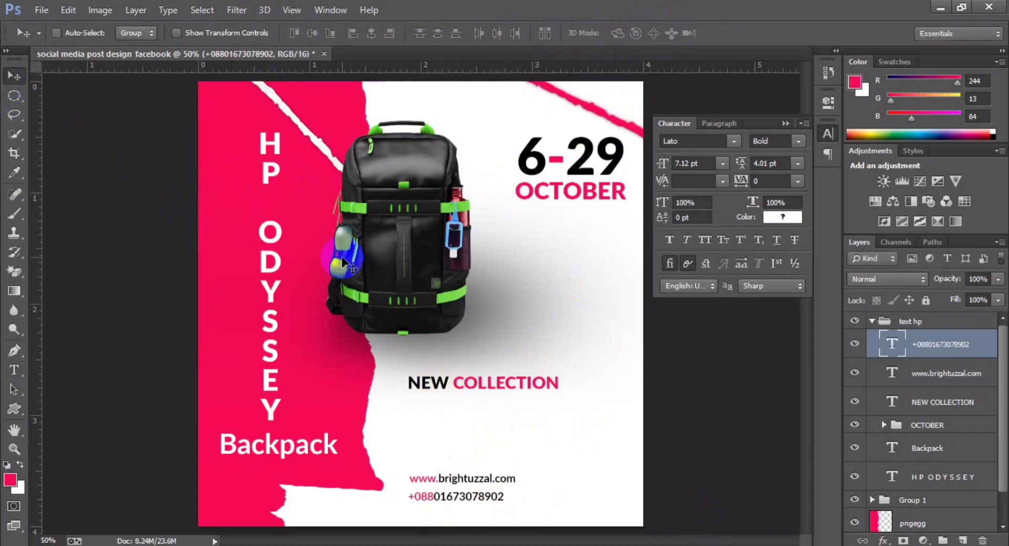
key("alt+Tab")
key("Tab")
key("Tab")
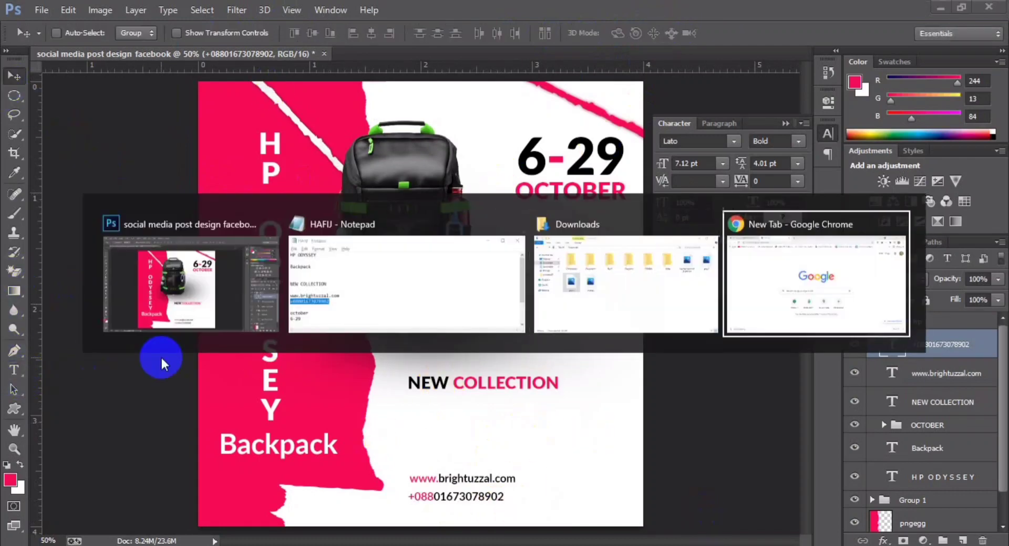
left_click(135, 12)
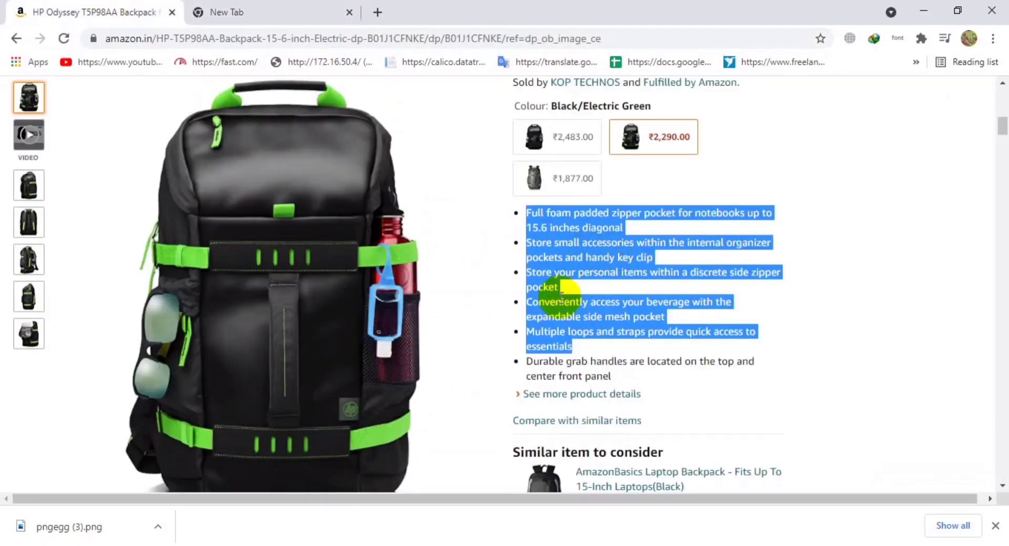
right_click(573, 299)
left_click(589, 309)
key("alt+Tab")
key("alt+Tab")
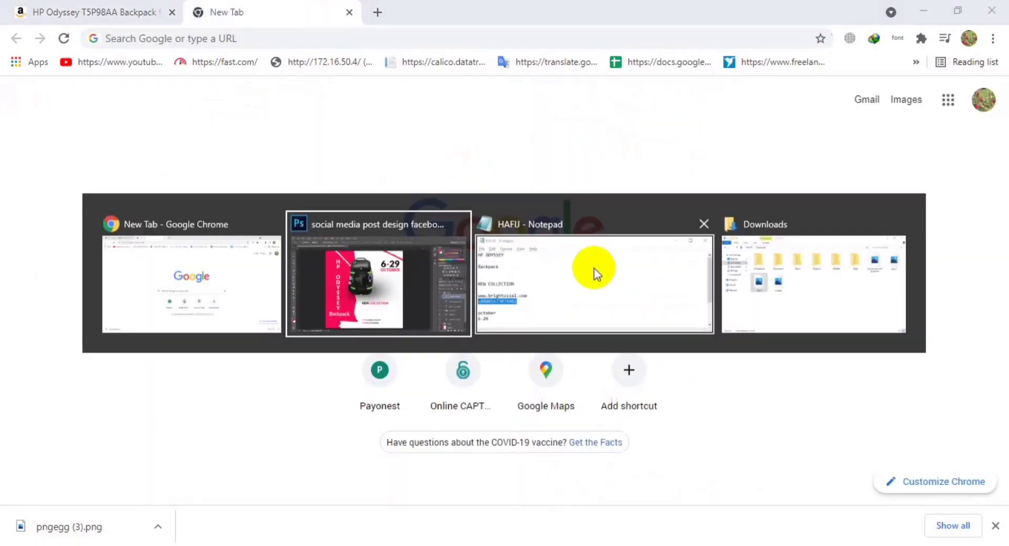
right_click(14, 370)
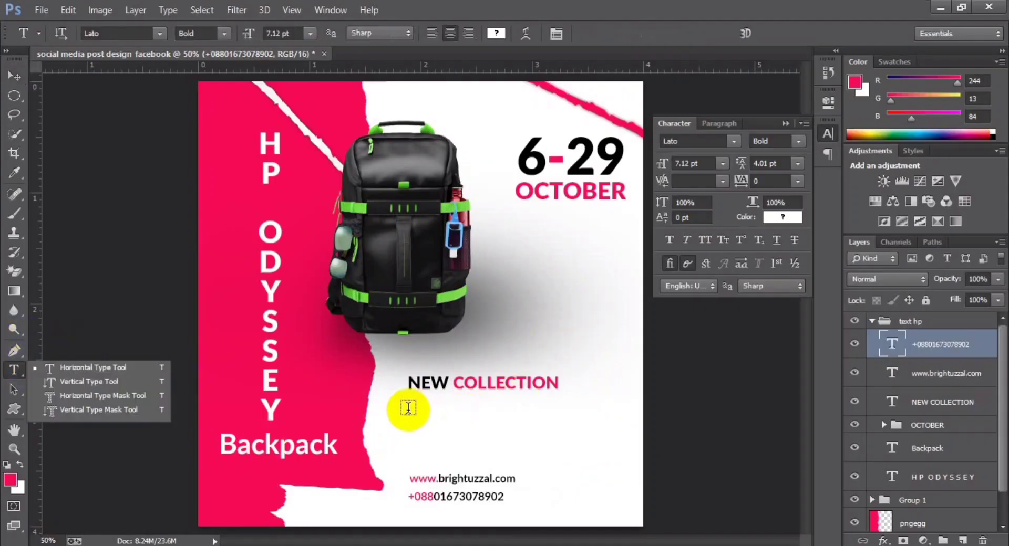
Draw a paragraph text box above the website line and paste the feature bullets.
left_click_drag(408, 411, 634, 466)
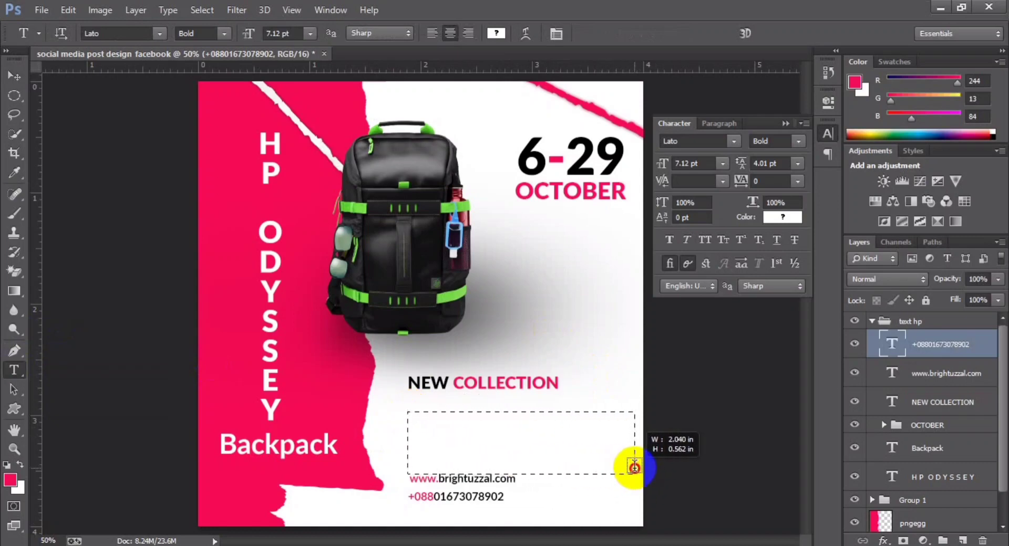
left_click_drag(634, 467, 634, 468)
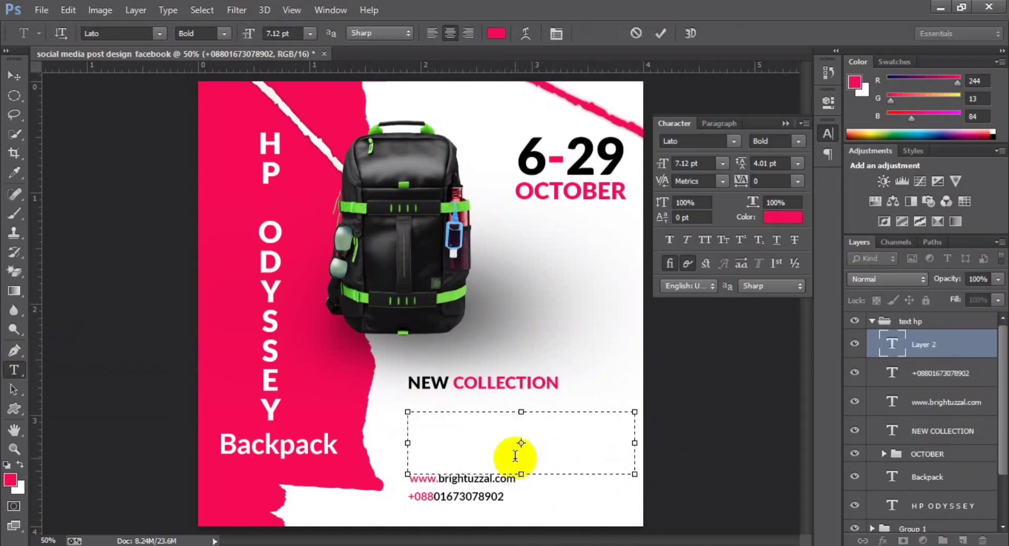
key("ctrl+v")
Make the feature text black, left-aligned and 4 pt.
key("ctrl+a")
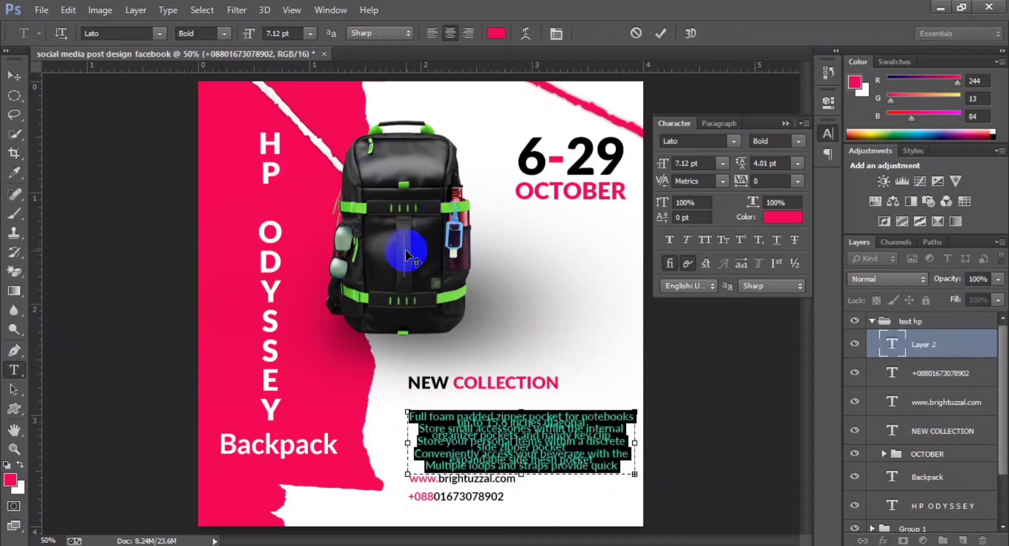
left_click(496, 33)
left_click(597, 286)
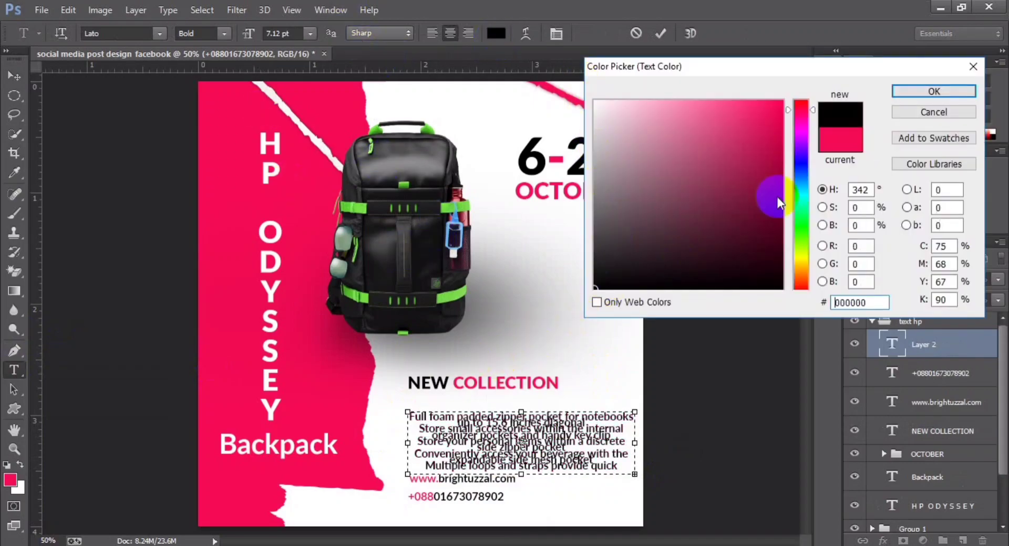
left_click(900, 92)
left_click(432, 33)
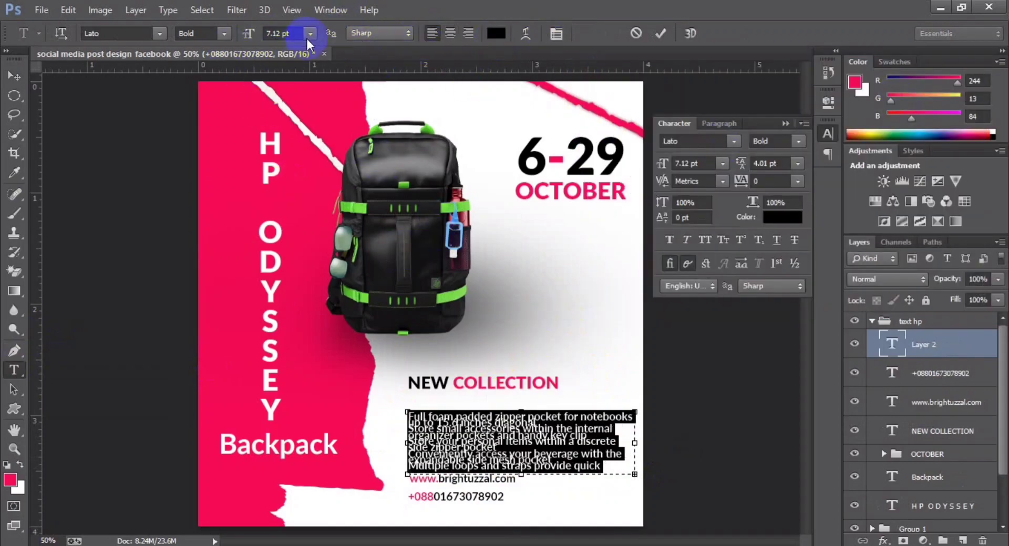
left_click(283, 33)
type("4")
key("Return")
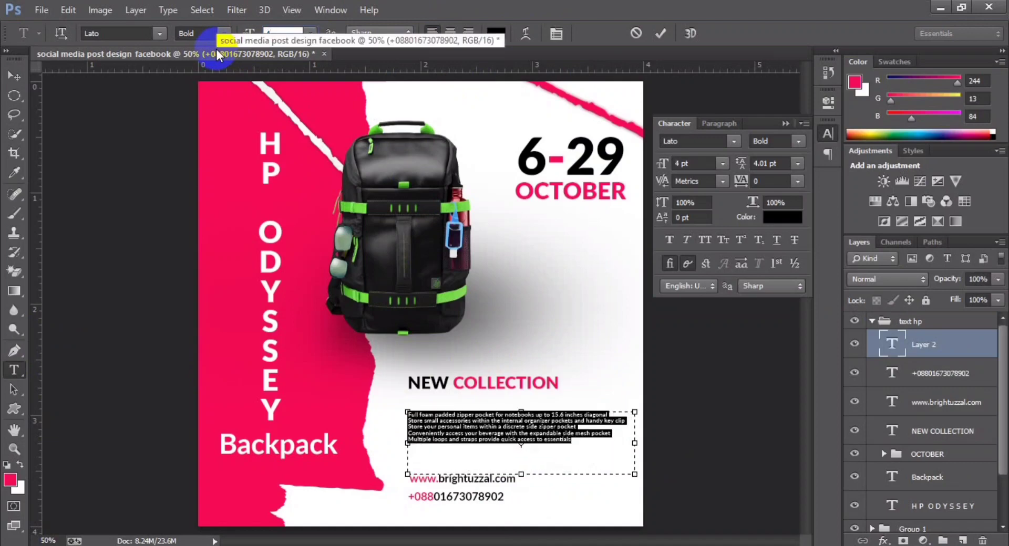
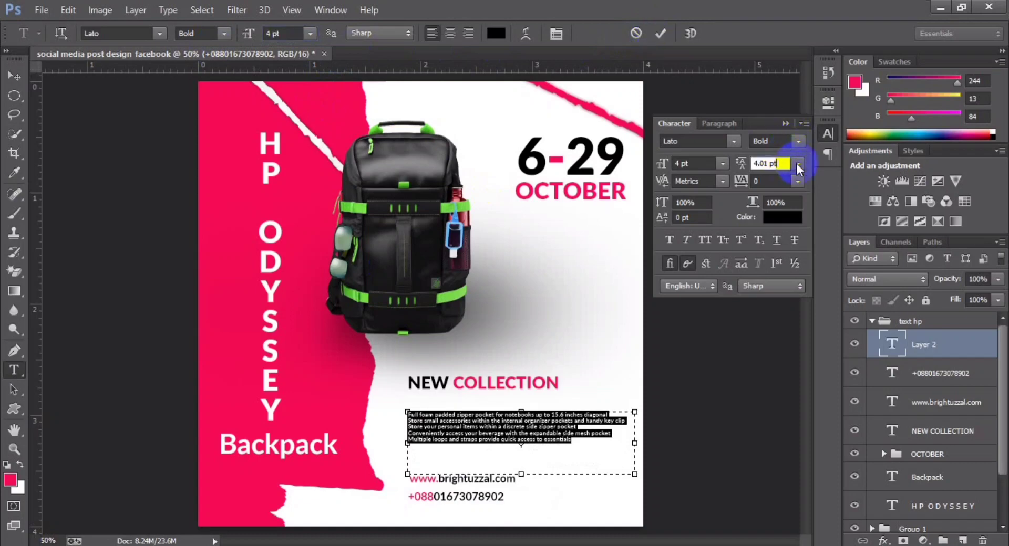
Set the feature list paragraph to 5 pt with 5.01 pt leading.
key("Up")
key("Up")
key("Up")
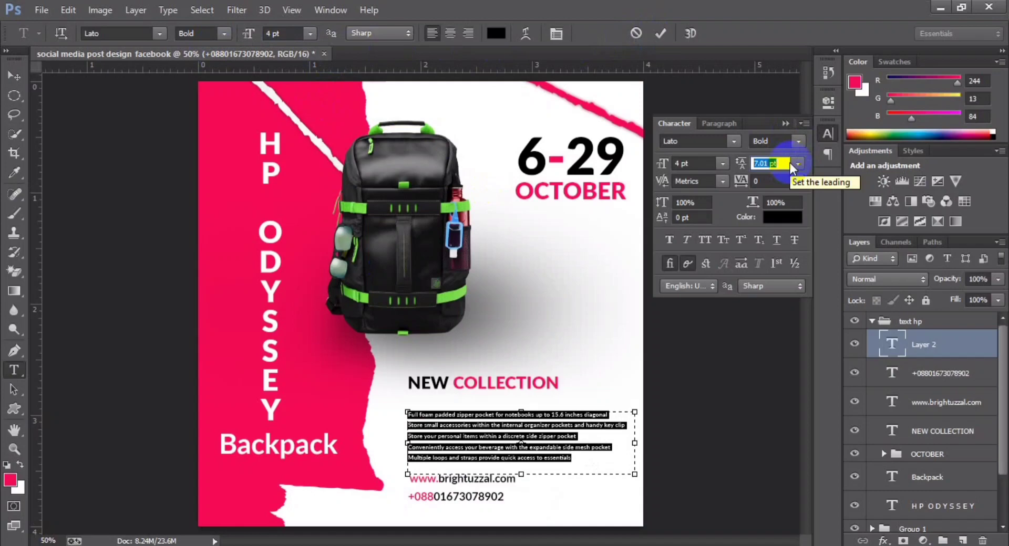
left_click(286, 34)
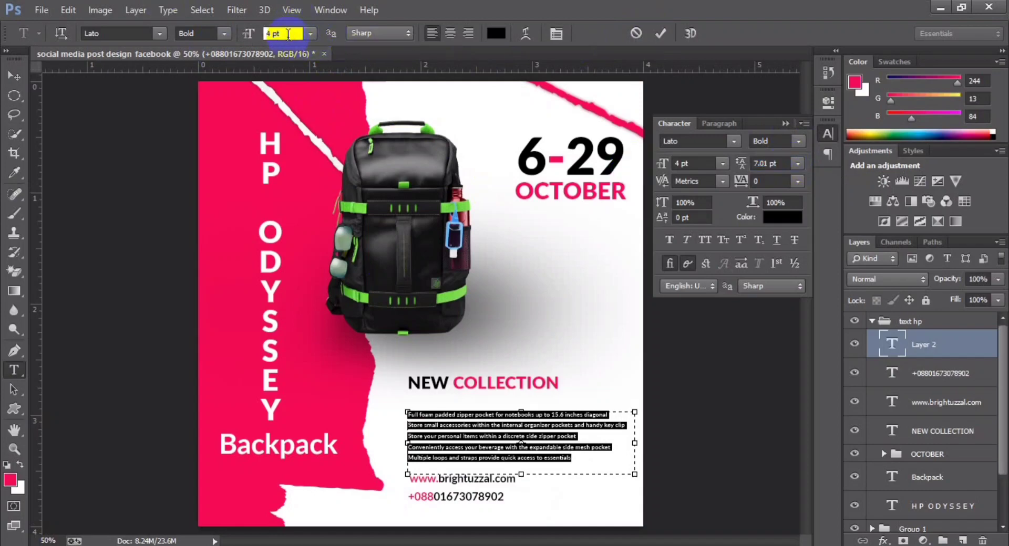
key("Up")
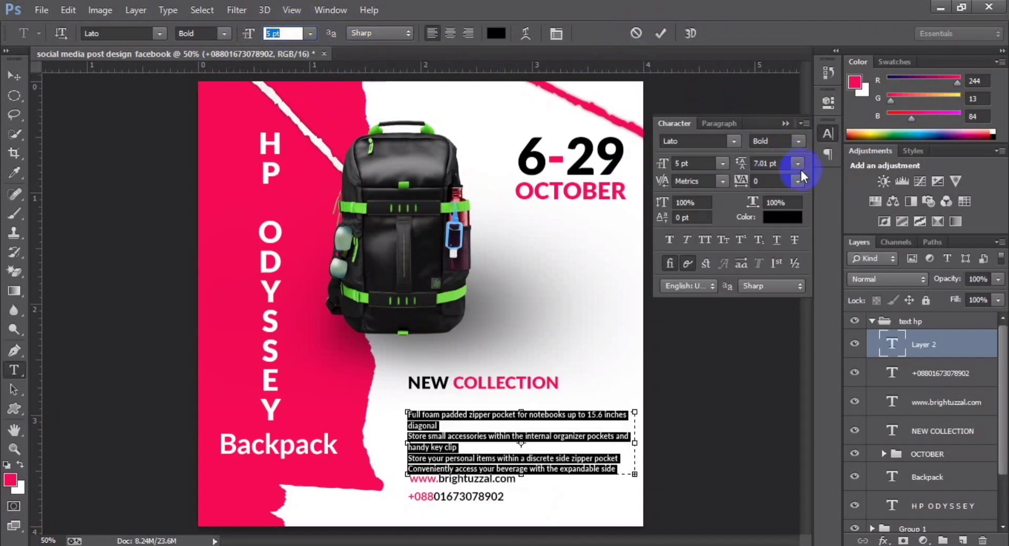
left_click(784, 163)
key("Down")
key("Down")
key("Down")
key("Up")
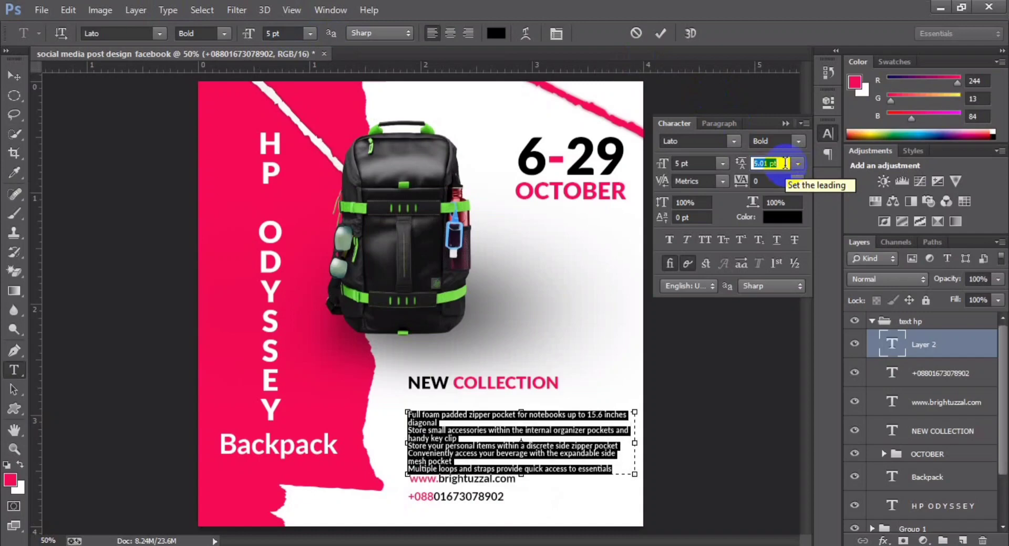
left_click(661, 33)
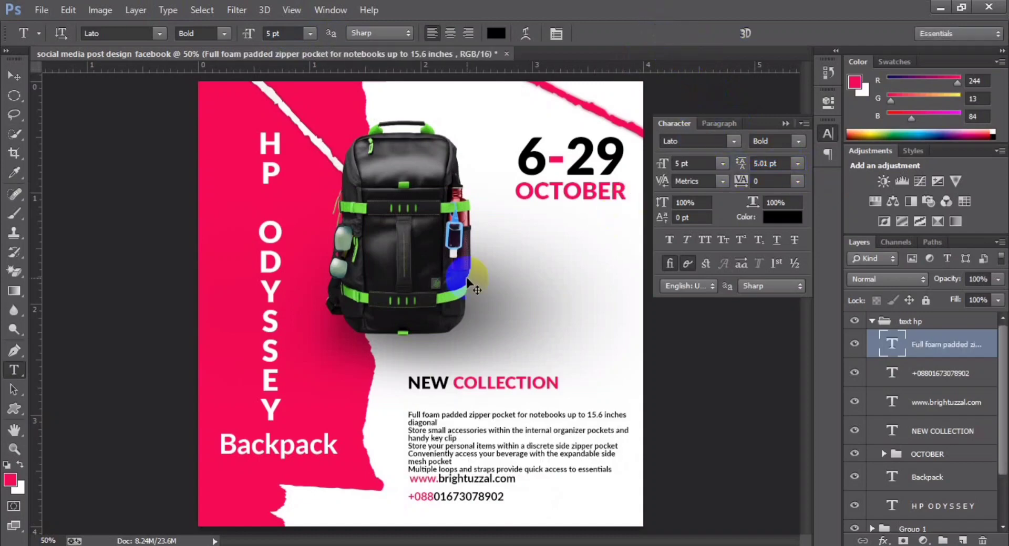
Move the feature list up beneath NEW COLLECTION and reselect all its text.
key("ctrl+plus")
key("ctrl+t")
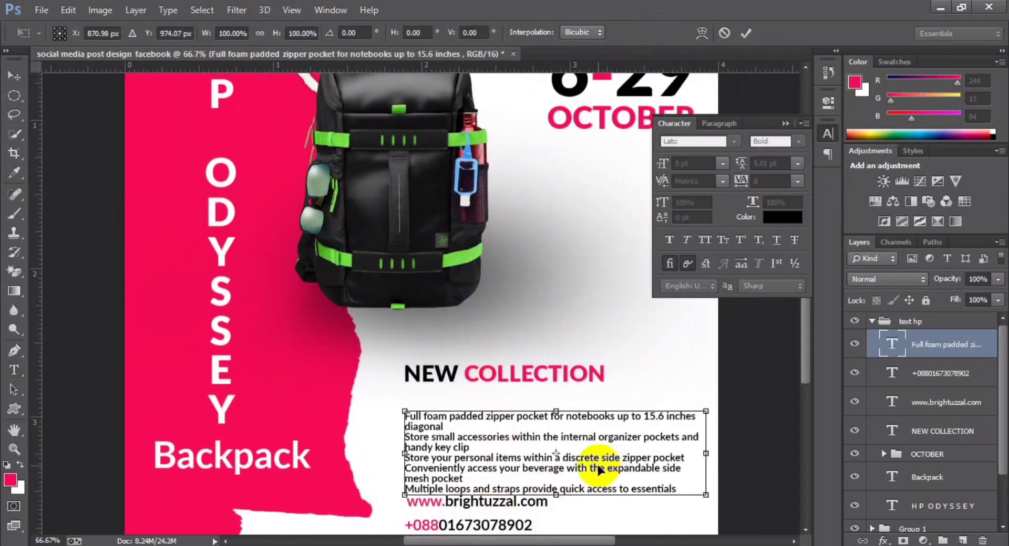
left_click_drag(598, 469, 600, 458)
left_click(747, 33)
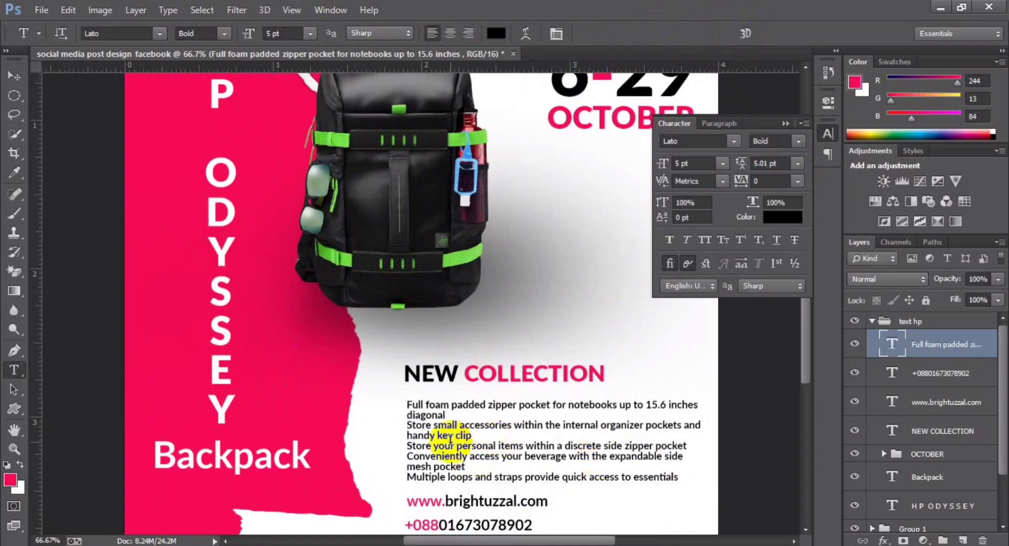
left_click(451, 440)
key("ctrl+a")
Change the feature list to Lato Regular weight.
left_click(205, 33)
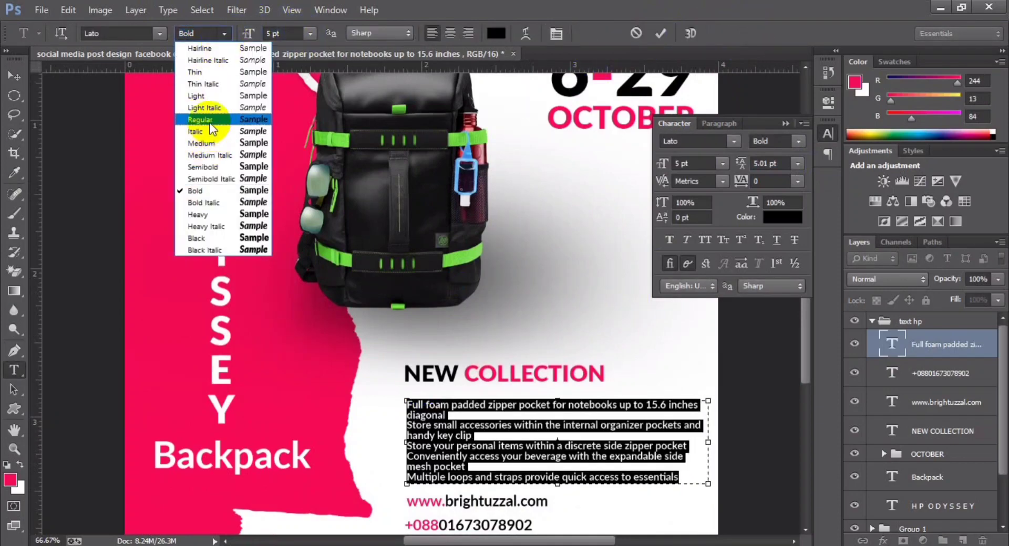
left_click(205, 120)
left_click(660, 33)
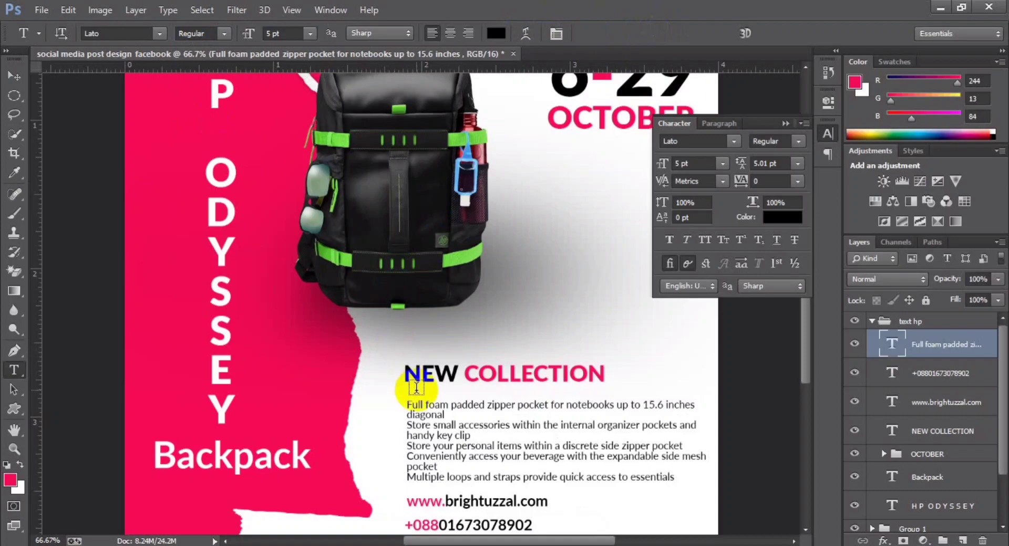
scroll(416, 388, "down", 1)
scroll(416, 388, "up", 1)
scroll(417, 387, "down", 1)
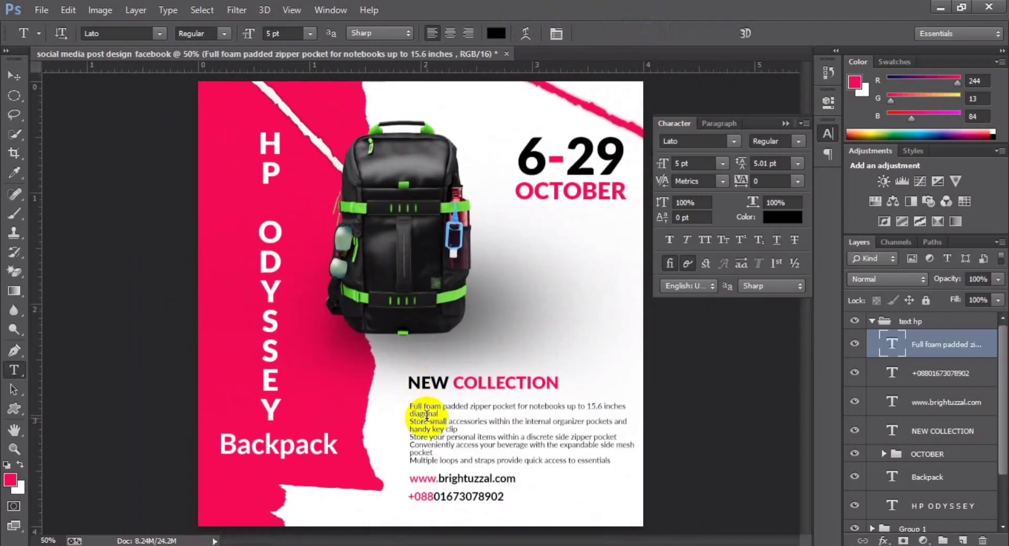
Give the feature list 4.5 pt leading at 5 pt size with a taller text box.
left_click(427, 417)
key("ctrl+a")
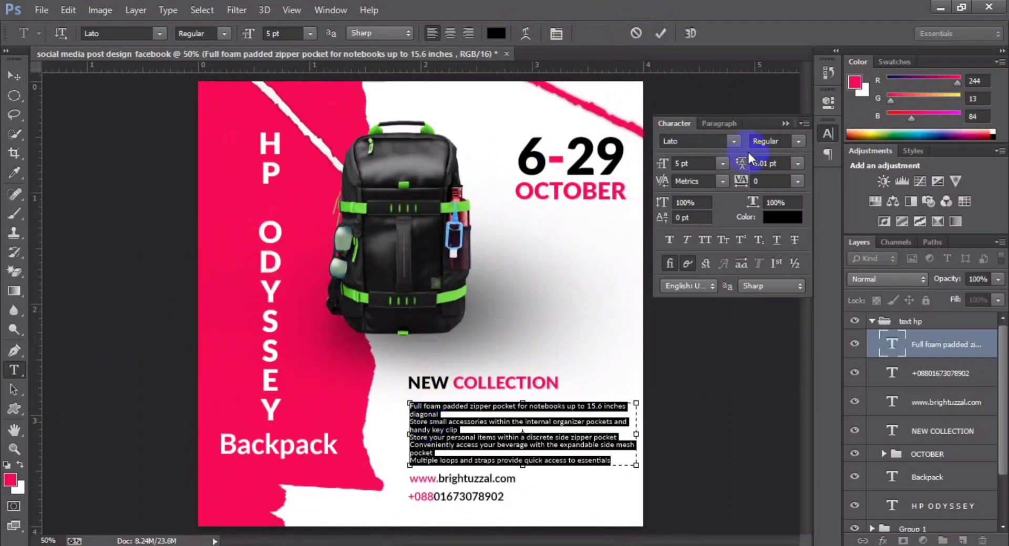
key("Down")
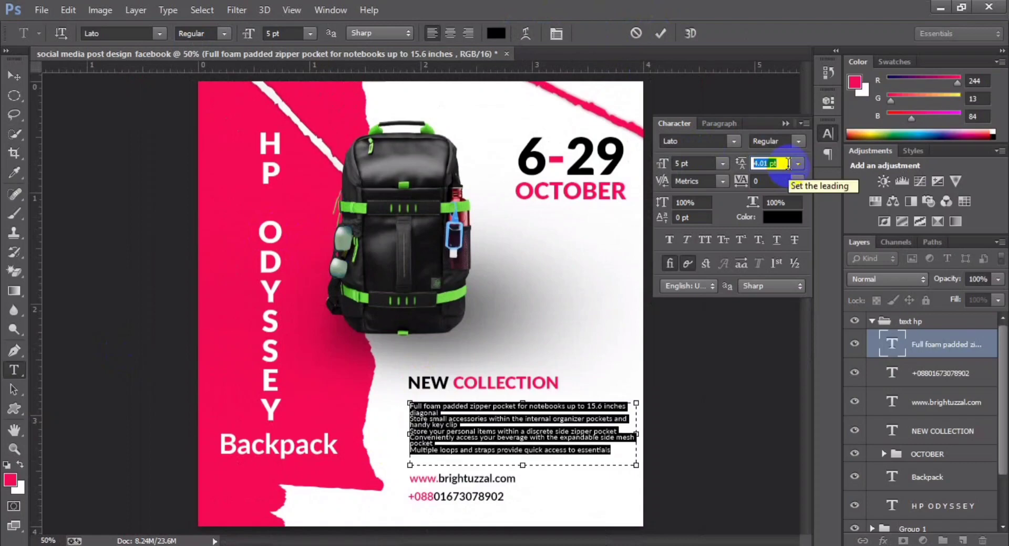
type("5")
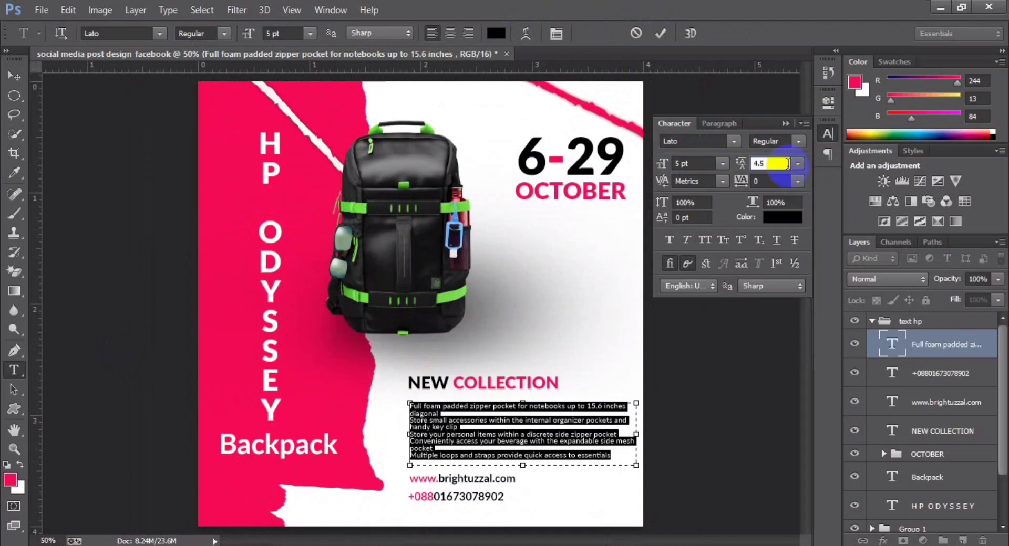
left_click_drag(522, 465, 522, 474)
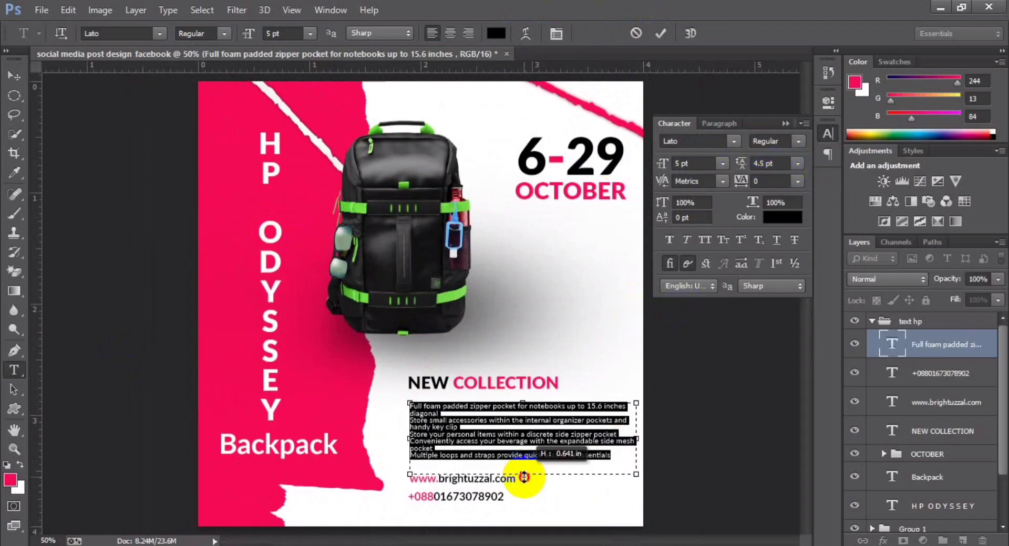
left_click(287, 33)
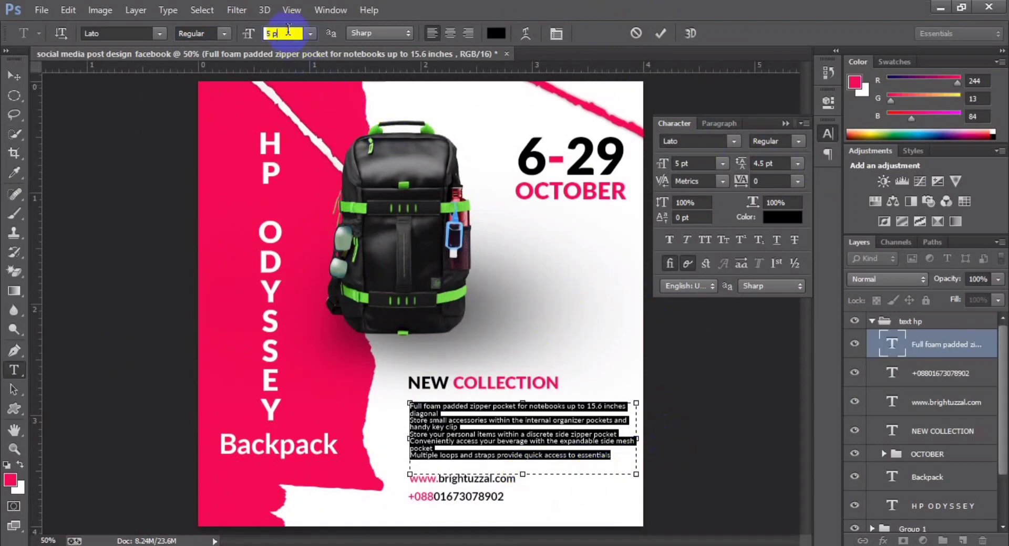
type("6")
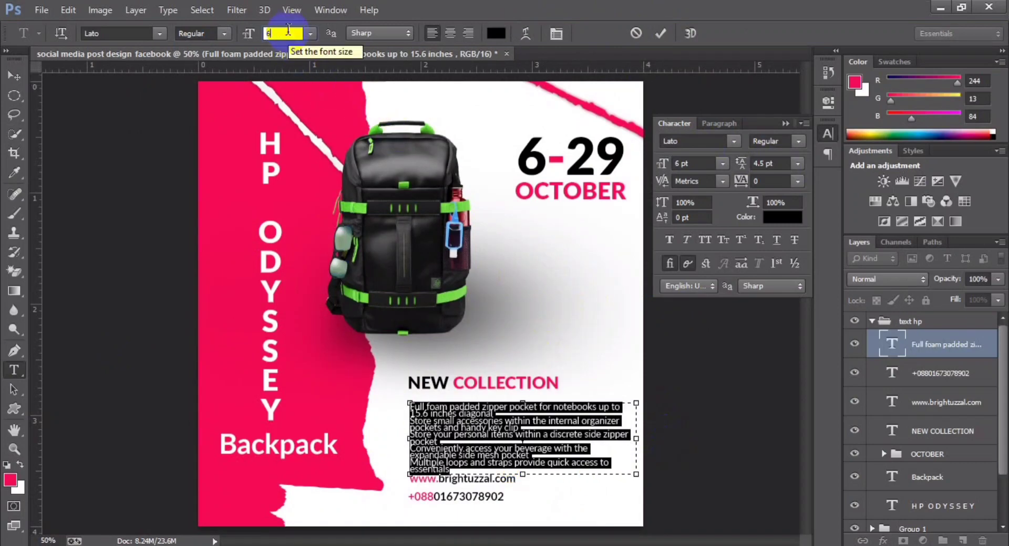
type("5.5")
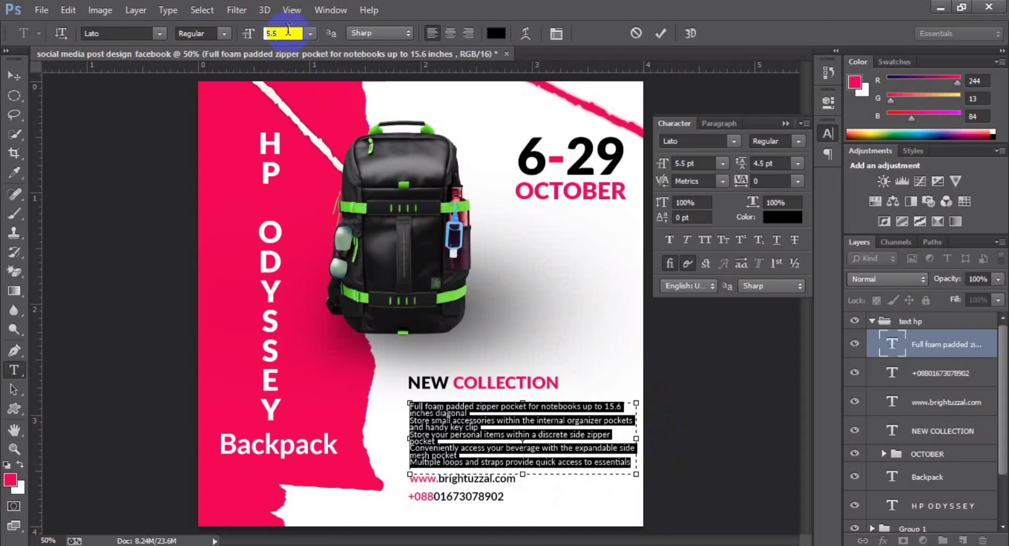
key("BackSpace")
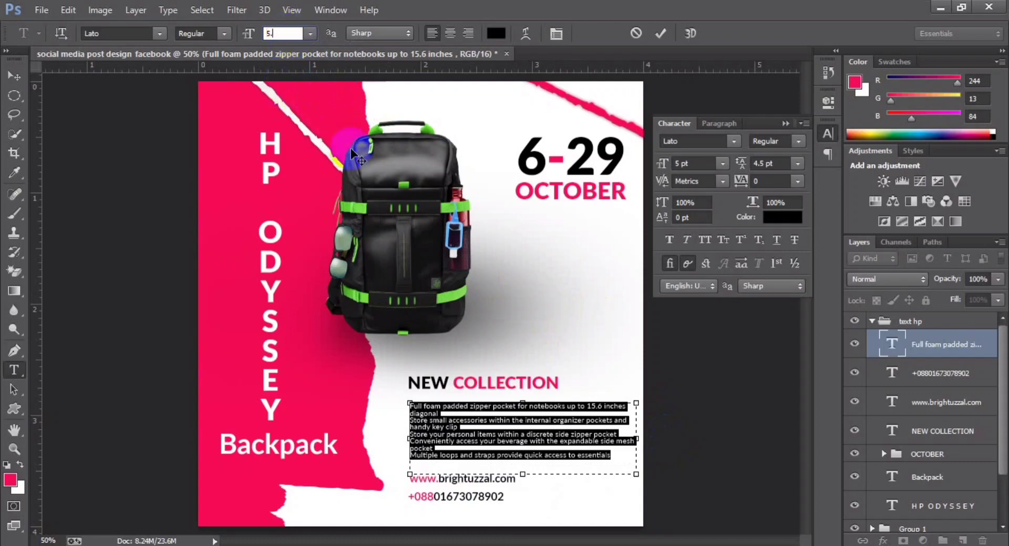
left_click(662, 35)
Extend the feature list's text box down to the phone number.
key("ctrl+plus")
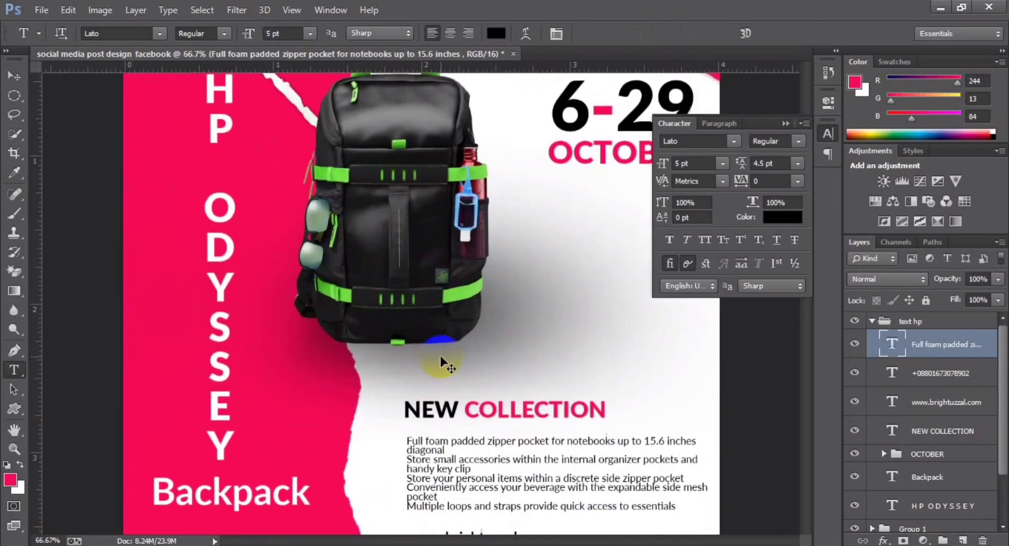
left_click_drag(427, 214, 393, 213)
mouse_move(349, 375)
left_mouse_down()
mouse_move(370, 399)
mouse_move(388, 390)
left_mouse_up()
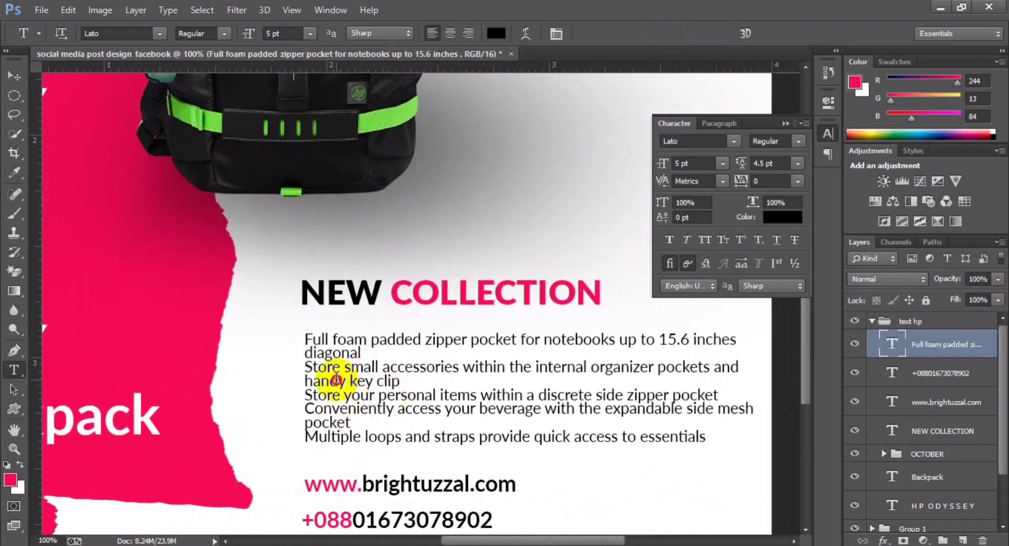
left_click(338, 381)
left_click_drag(531, 476, 529, 511)
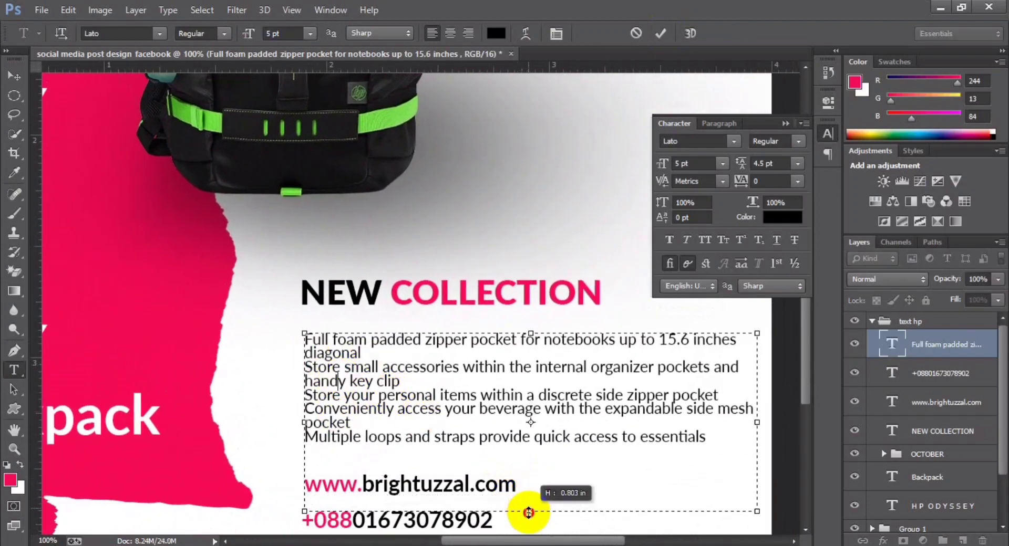
Set the feature list to 6 pt with 5 pt leading and shorten its box to fit.
key("ctrl+a")
left_click(278, 32)
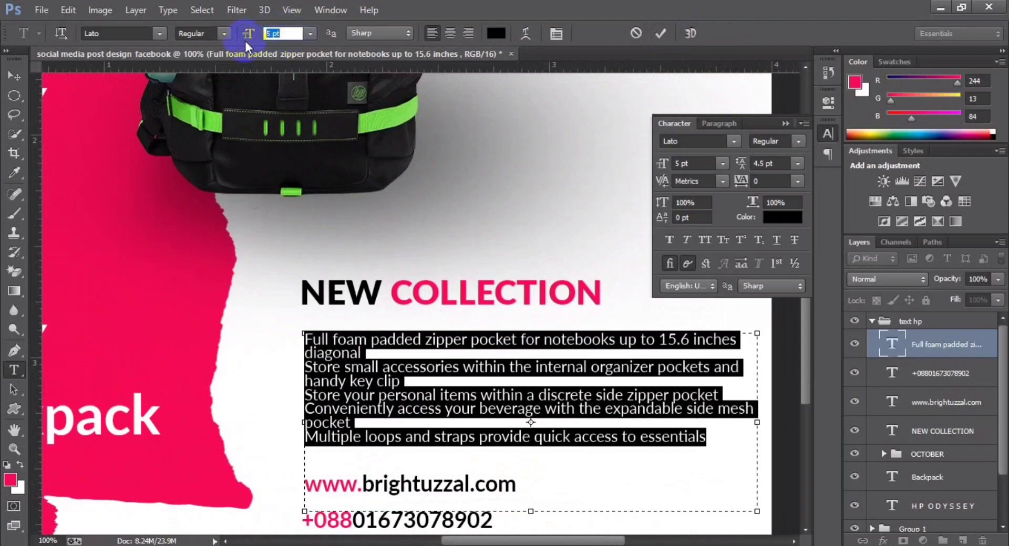
type("6")
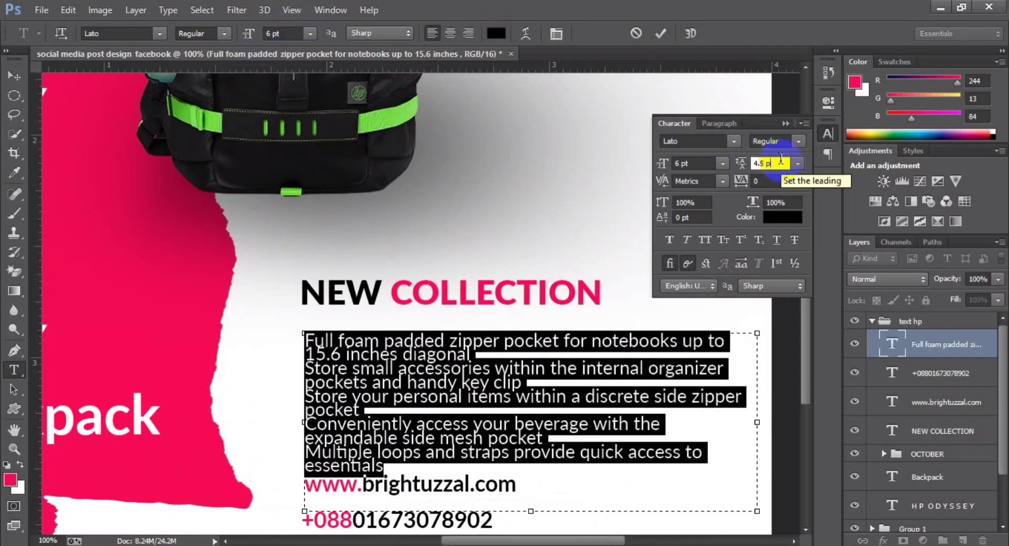
type("5")
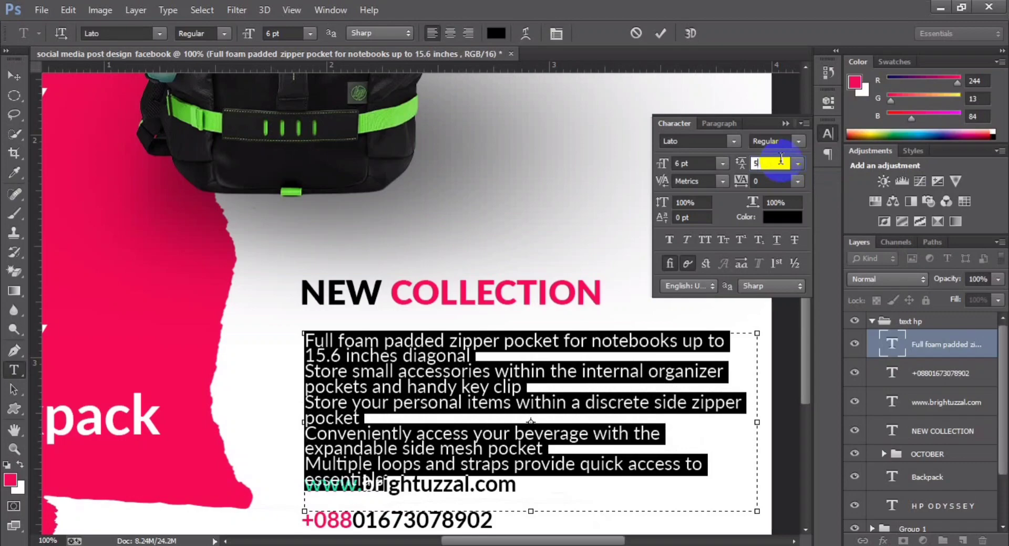
type("6")
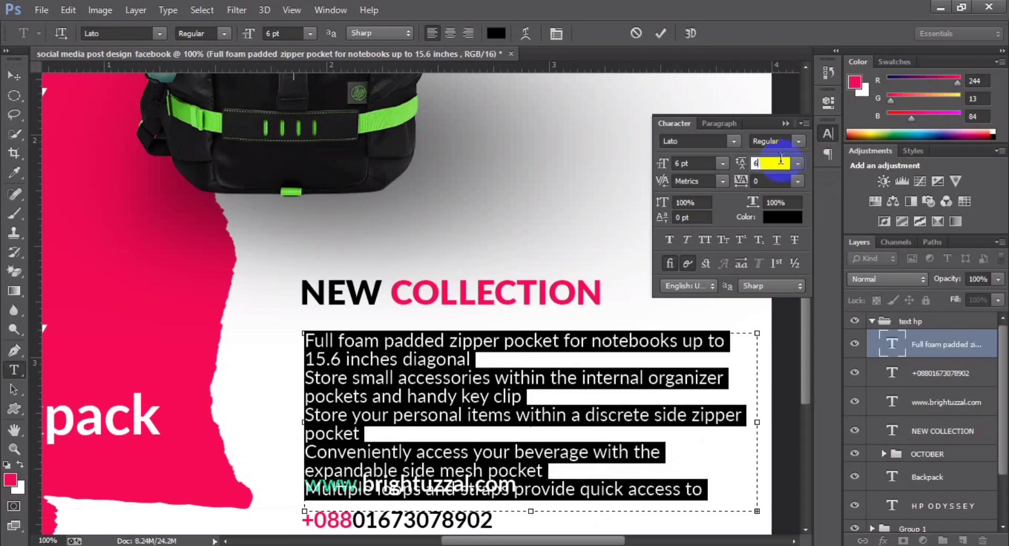
key("Down")
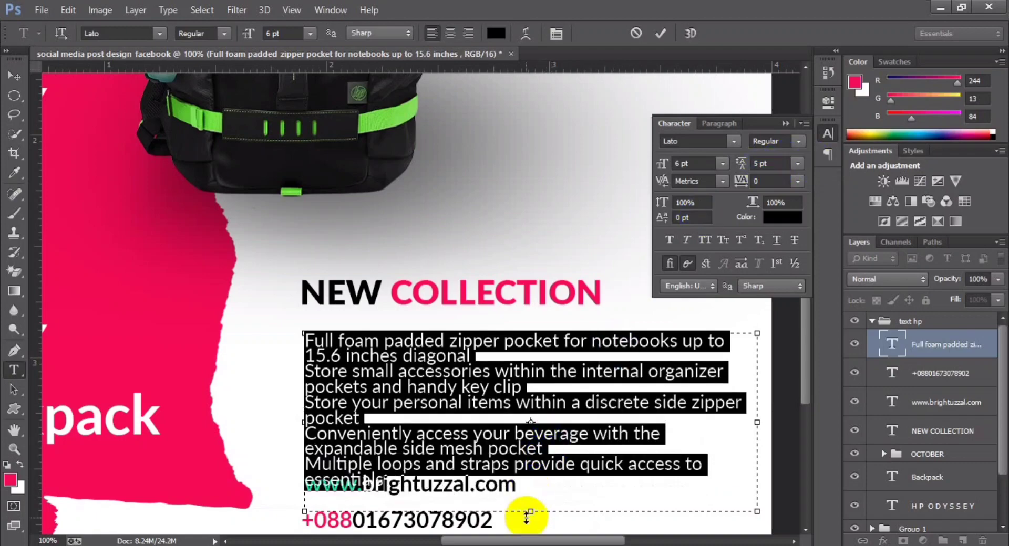
left_click_drag(530, 511, 528, 495)
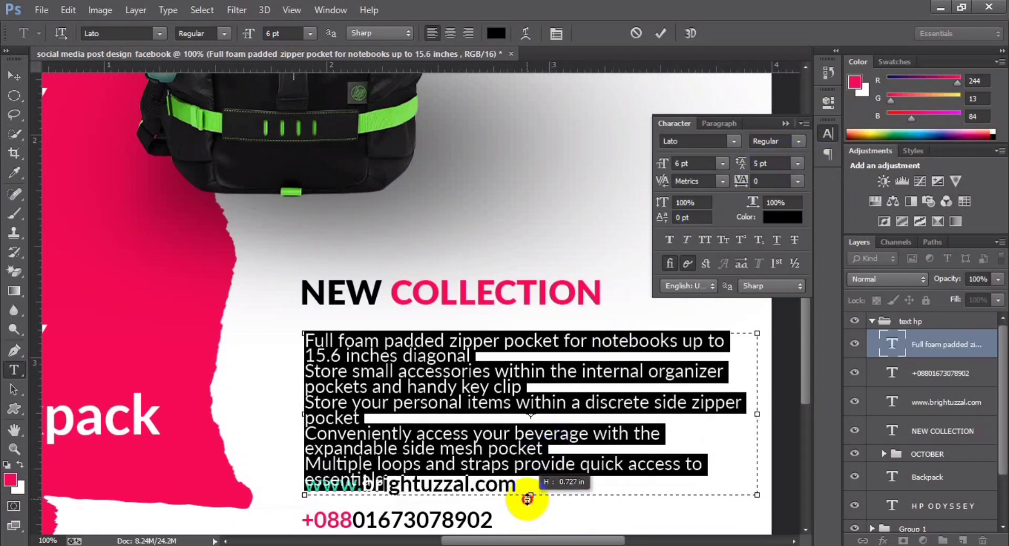
left_click(660, 34)
key("ctrl+minus")
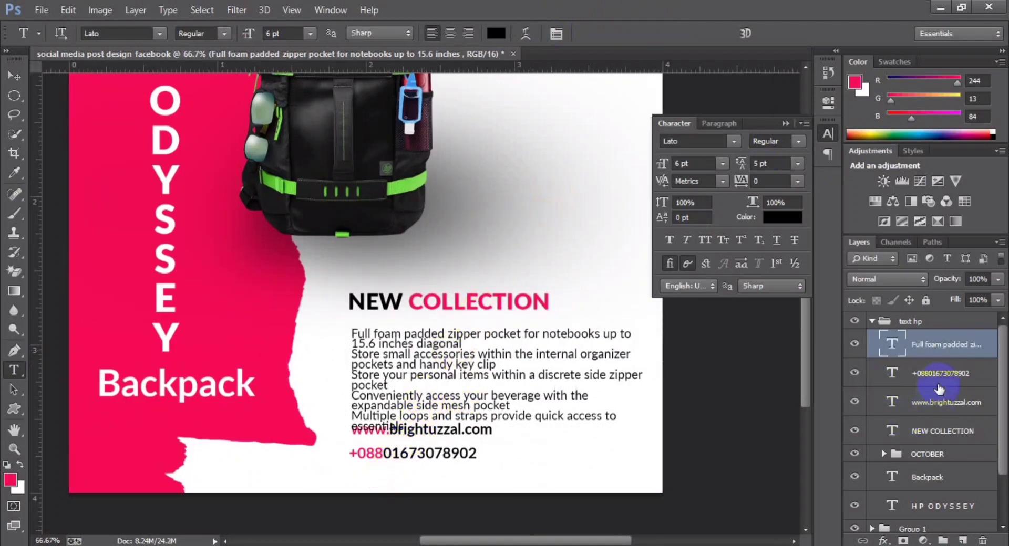
Nudge the phone number and website lines down together.
left_click(893, 373)
left_click(888, 400, "shift")
key("ctrl+t")
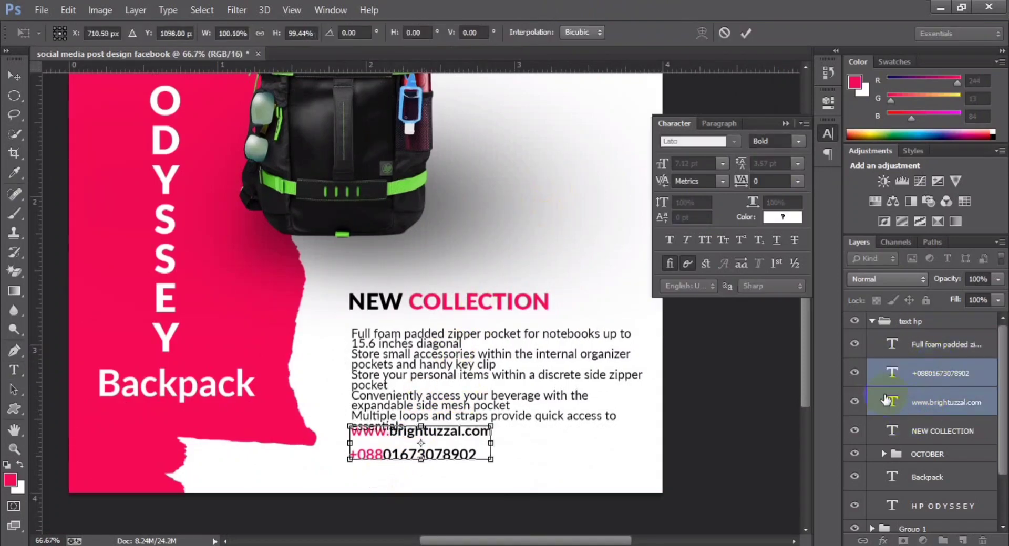
key("shift+Down")
key("shift+Down")
key("shift+Down")
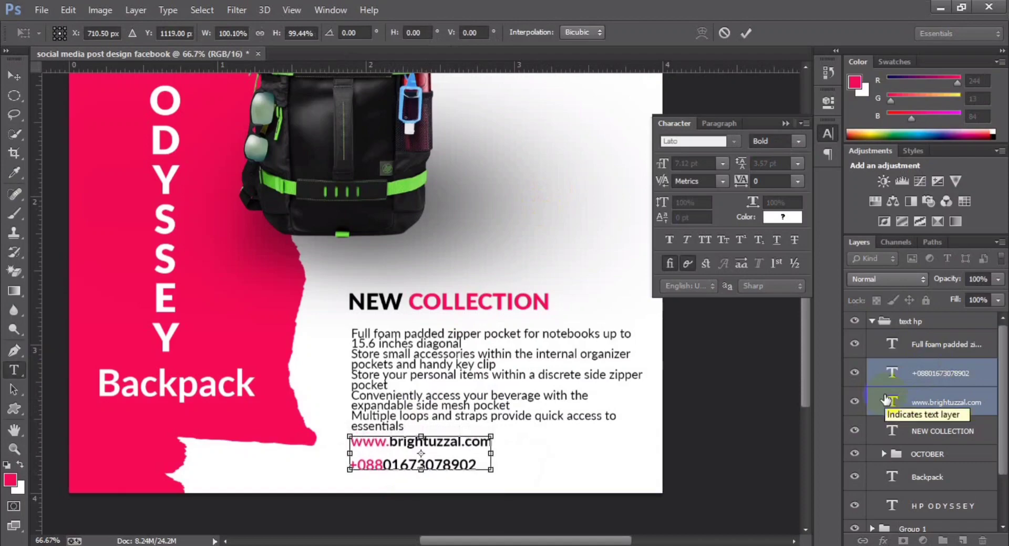
key("Return")
key("t")
left_click(569, 413)
Set the feature list font size to 5.5 pt and adjust its leading.
left_click(439, 366)
key("ctrl+a")
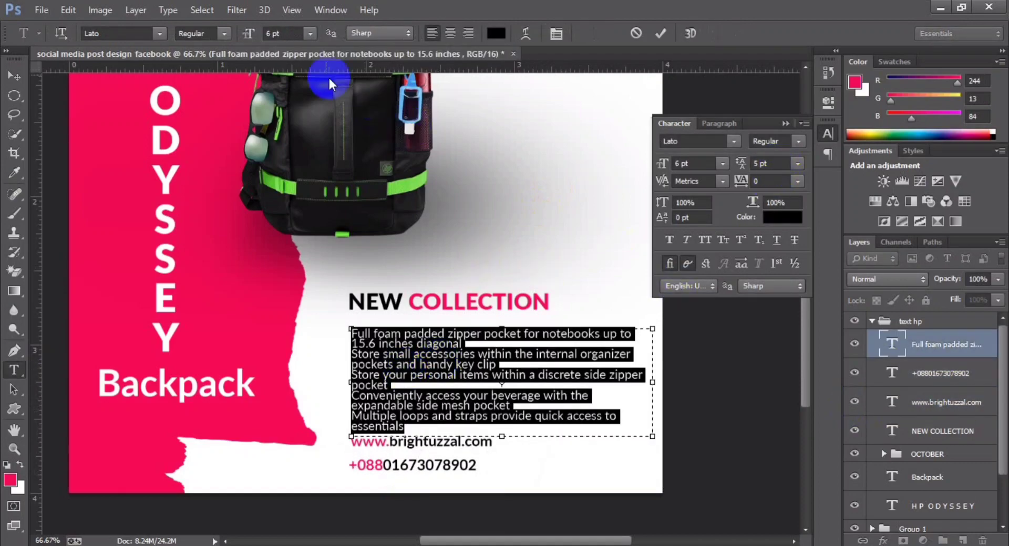
left_click(239, 36)
type("53.")
key("BackSpace")
key("BackSpace")
type(".5")
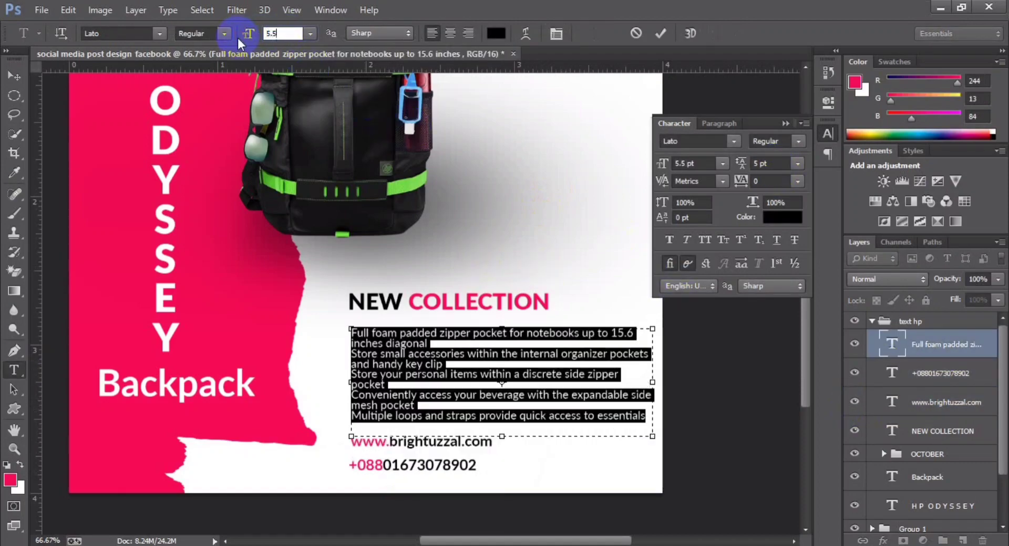
key("Return")
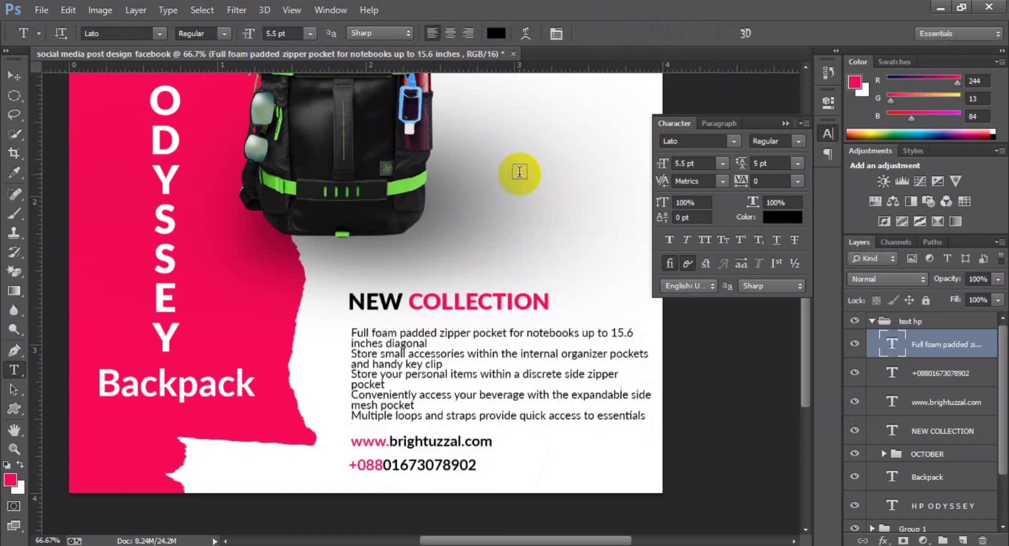
left_click(778, 168)
type("5.")
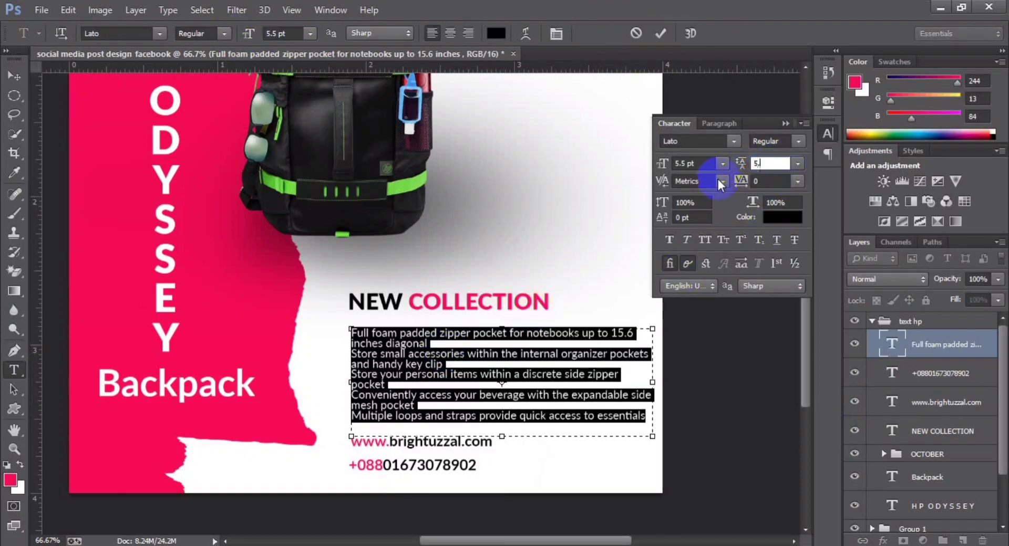
type("5")
left_click(661, 33)
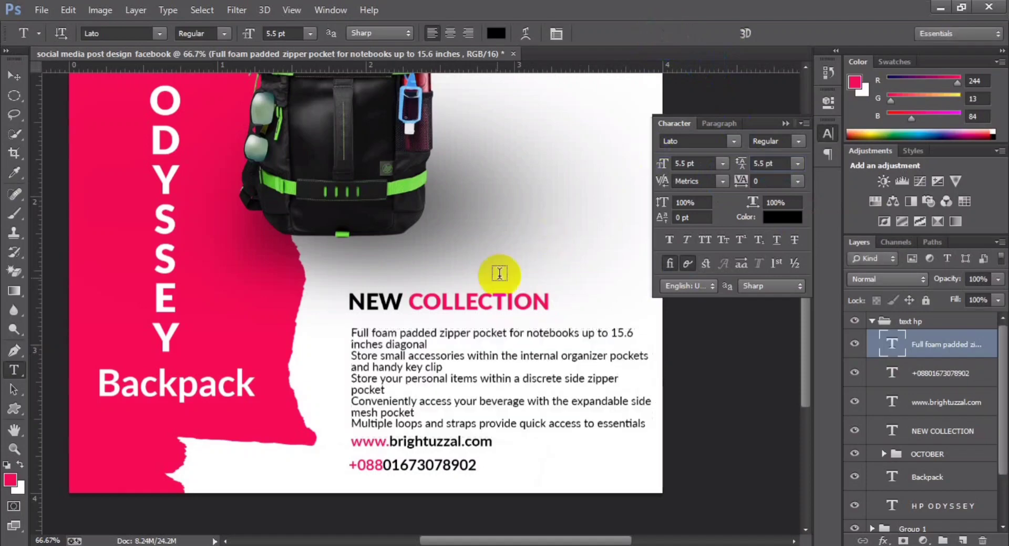
Set the feature list line spacing to 5.8 pt.
key("ctrl+minus")
key("ctrl+minus")
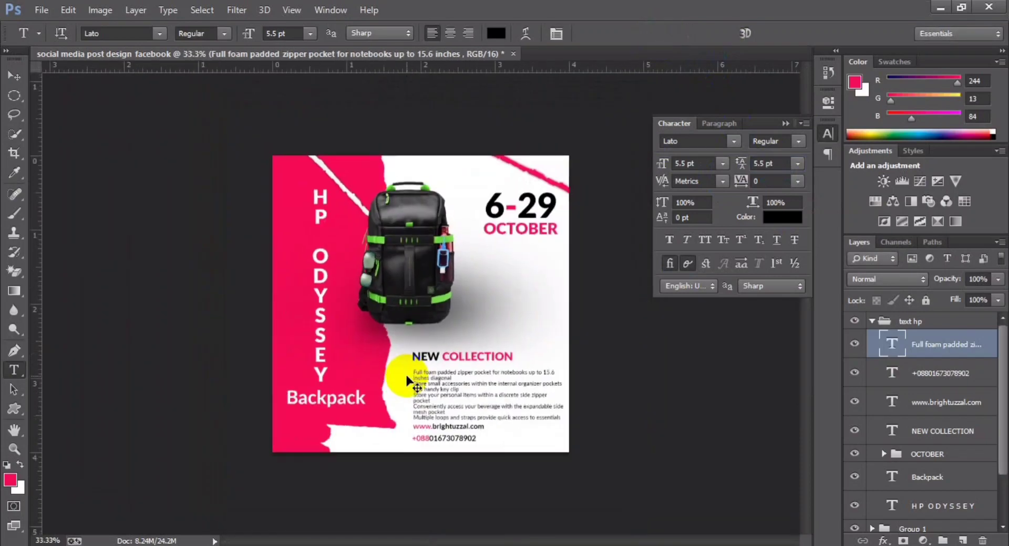
key("ctrl+plus")
key("ctrl+plus")
key("ctrl+minus")
left_click(446, 441)
key("ctrl+a")
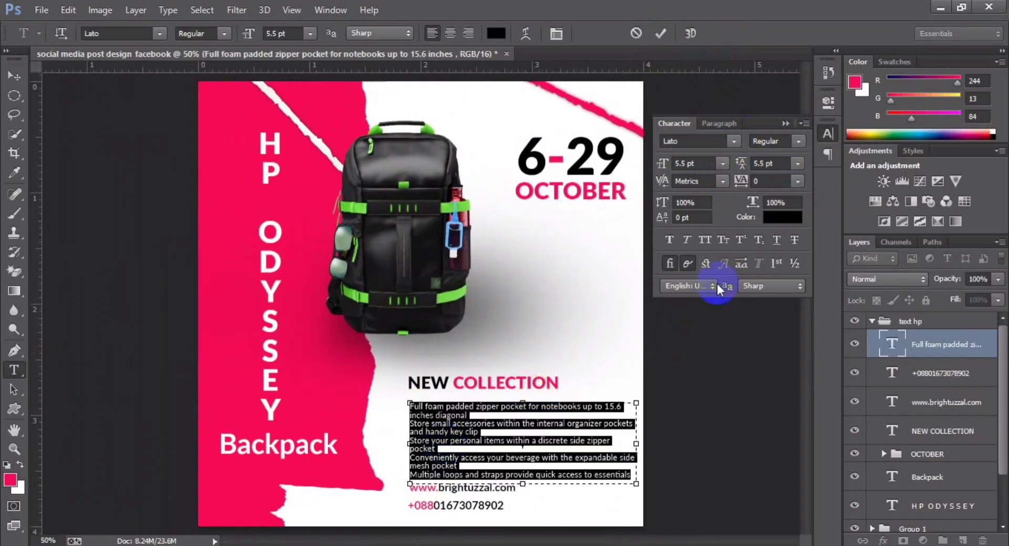
type("5.8")
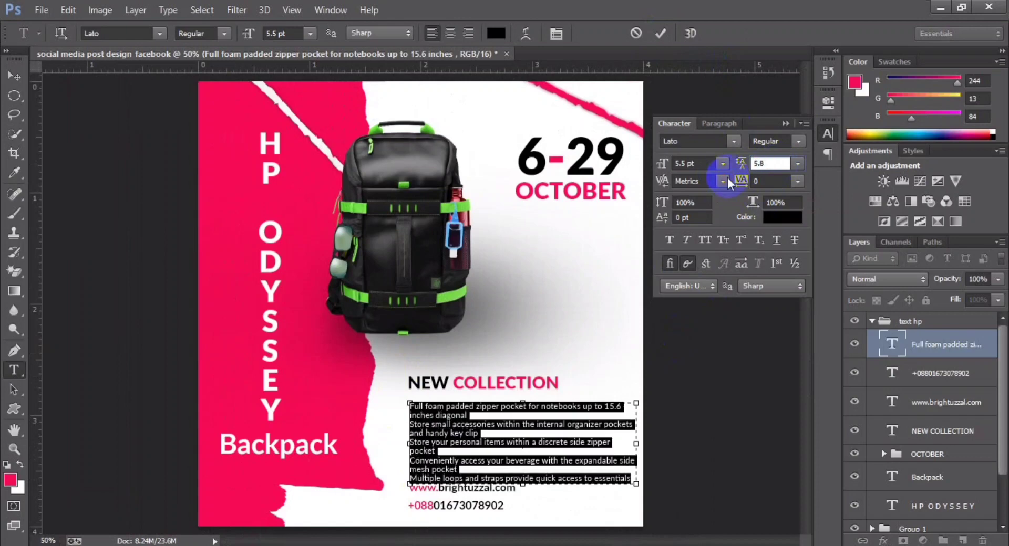
left_click(662, 32)
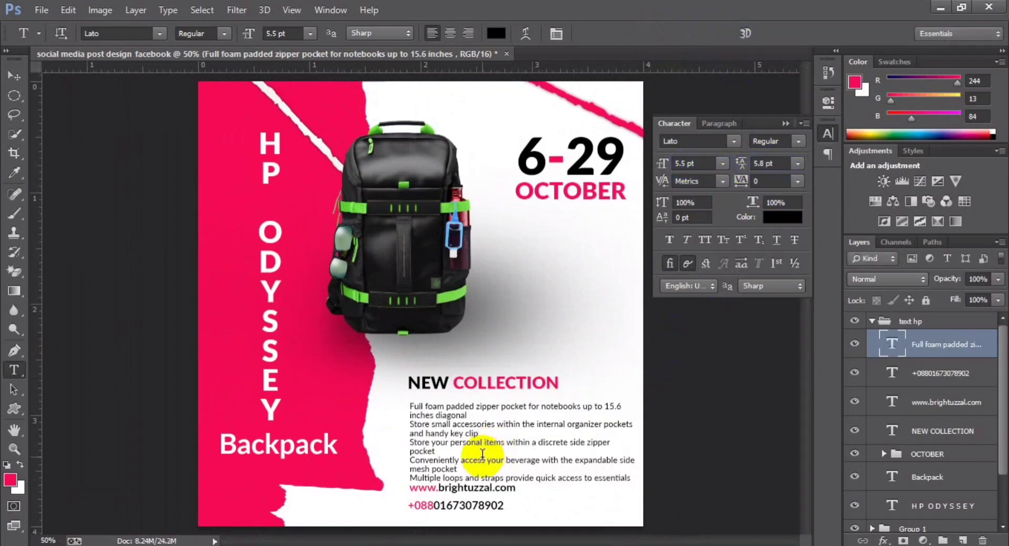
Raise the top edge of the feature list box closer to NEW COLLECTION.
left_click(598, 472)
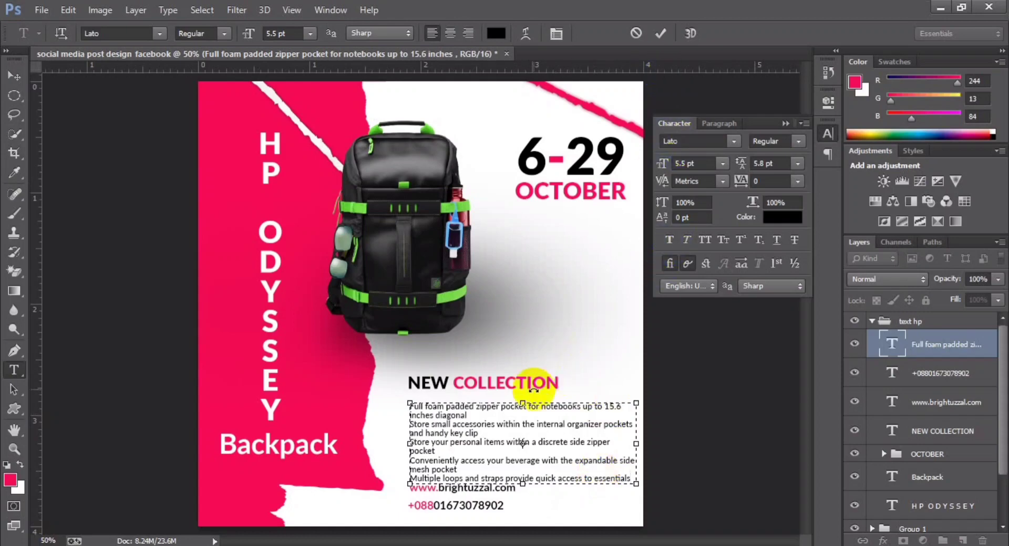
left_click_drag(523, 403, 524, 399)
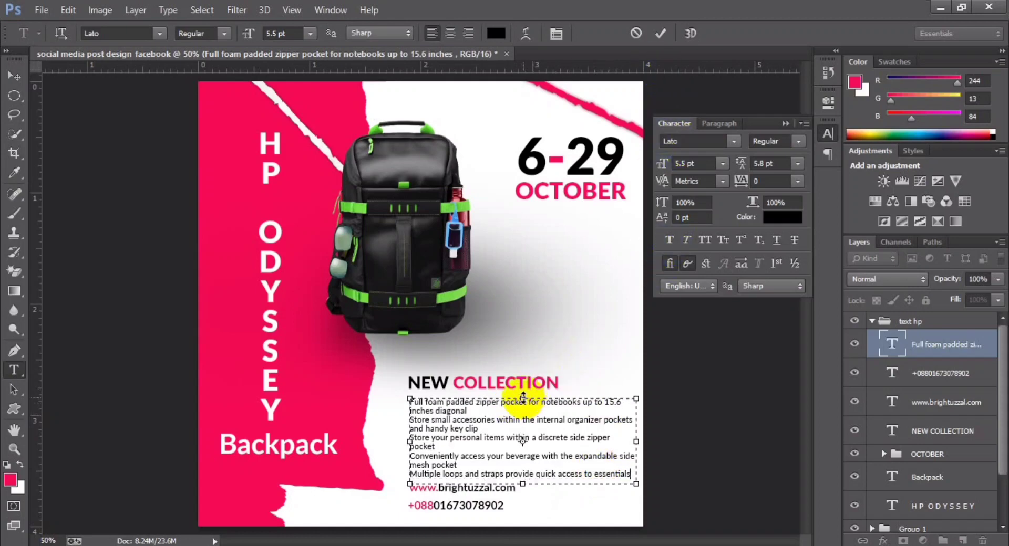
left_click(581, 387)
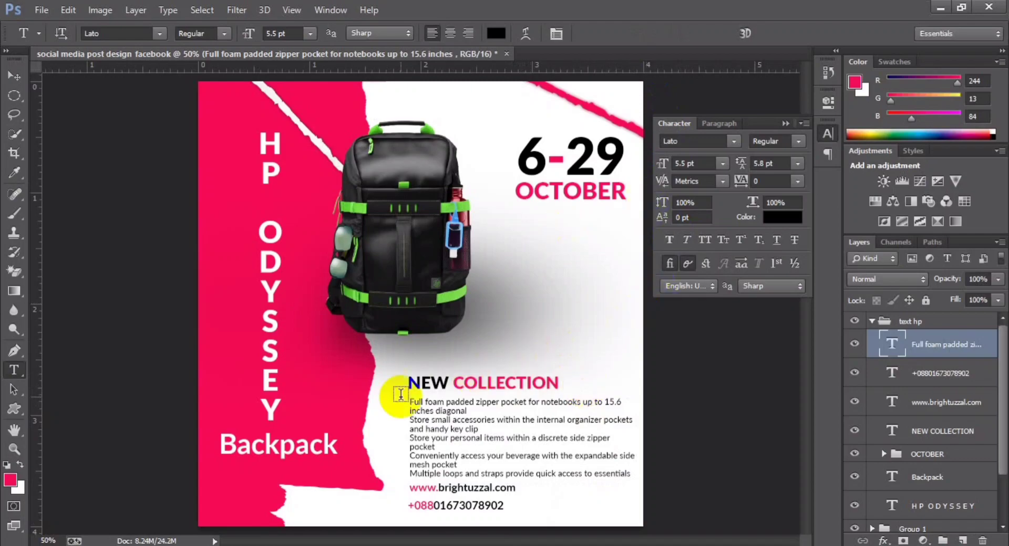
key("ctrl+plus")
scroll(499, 321, "down", 2)
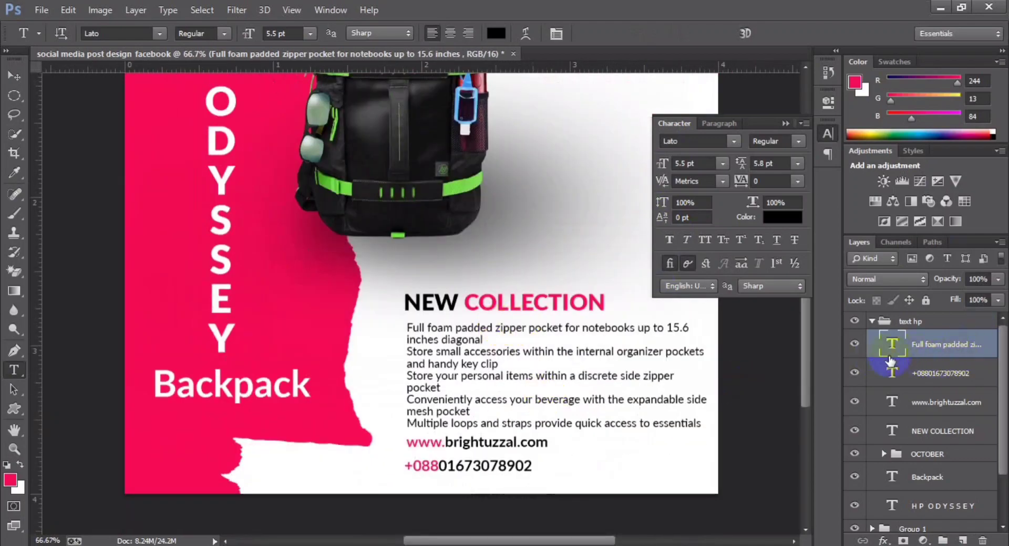
Align the NEW COLLECTION text layers on their left edges.
left_click(917, 433, "shift")
left_click(9, 76)
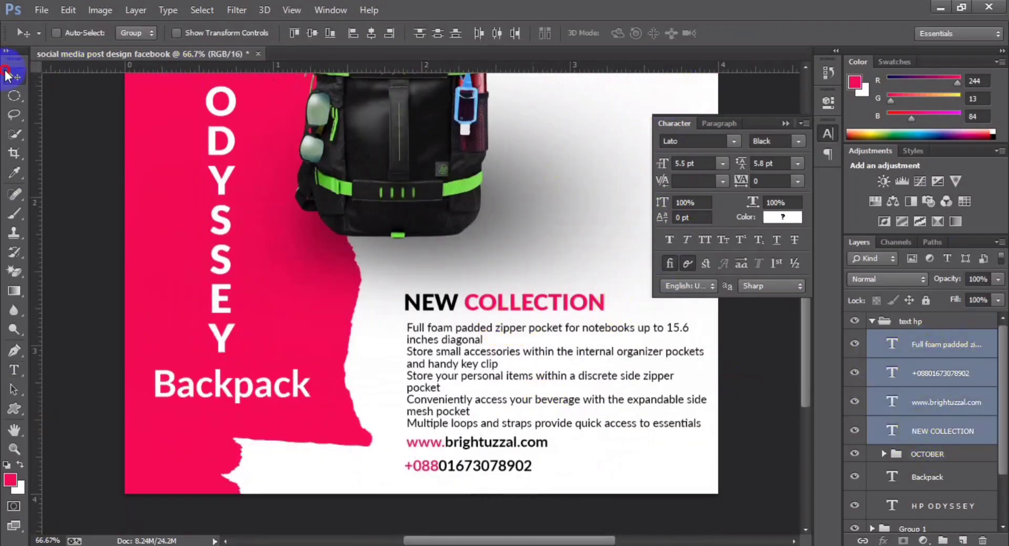
left_click(355, 33)
Fine-tune the vertical positions of the website and phone number lines.
left_click(915, 366)
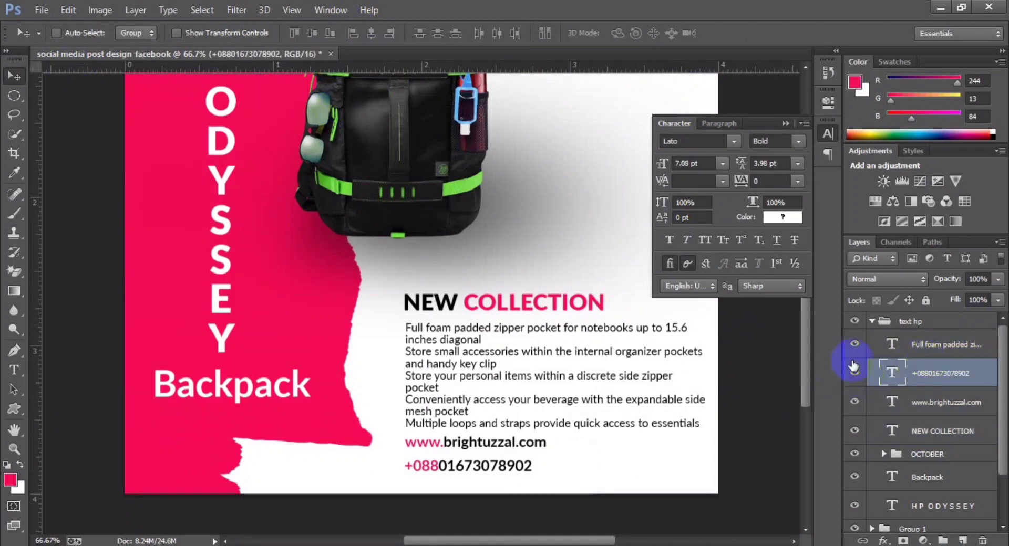
left_click(929, 403)
key("Up")
key("Up")
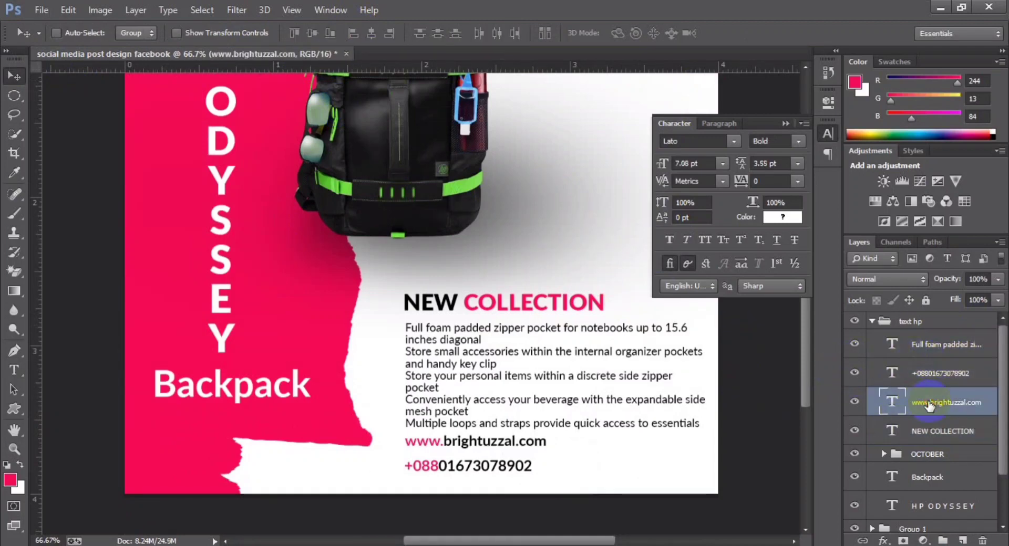
left_click(925, 374)
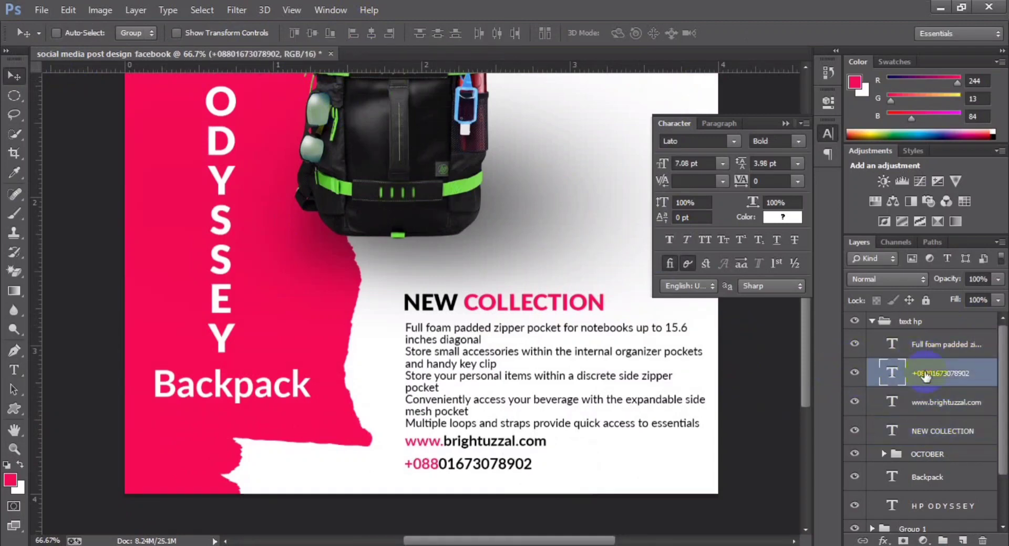
key("Up")
key("Up")
key("Up")
key("ctrl+minus")
key("ctrl+minus")
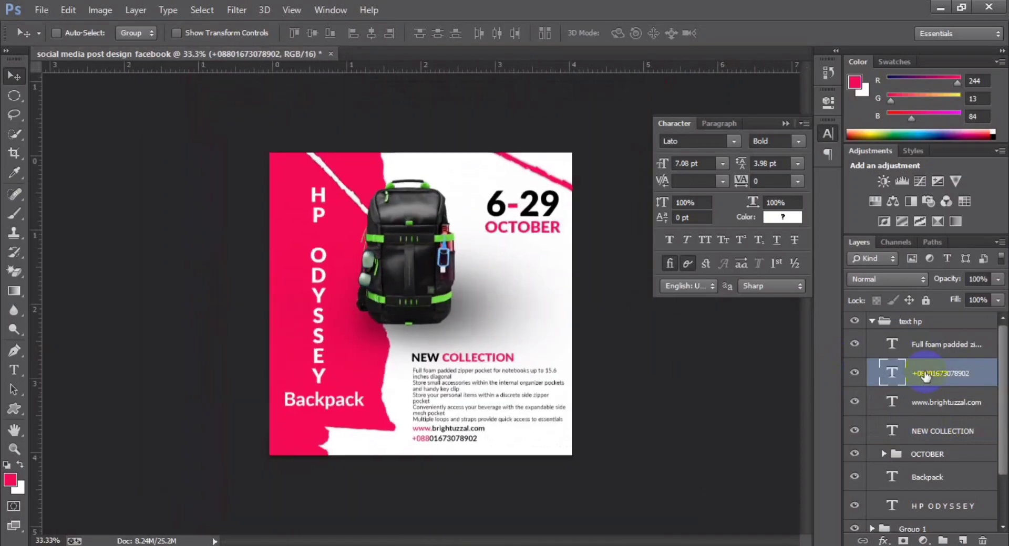
key("ctrl+equal")
left_click(926, 404)
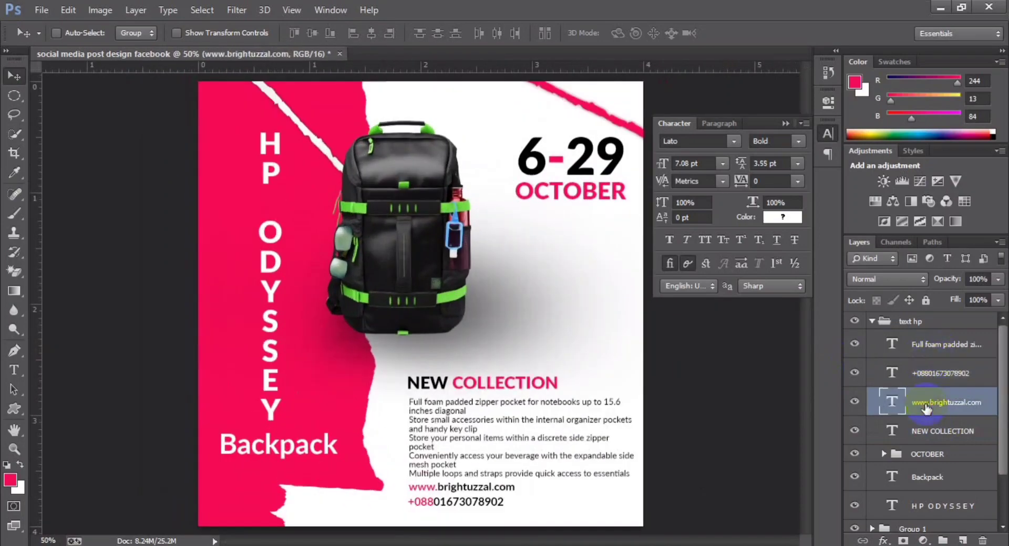
key("Down")
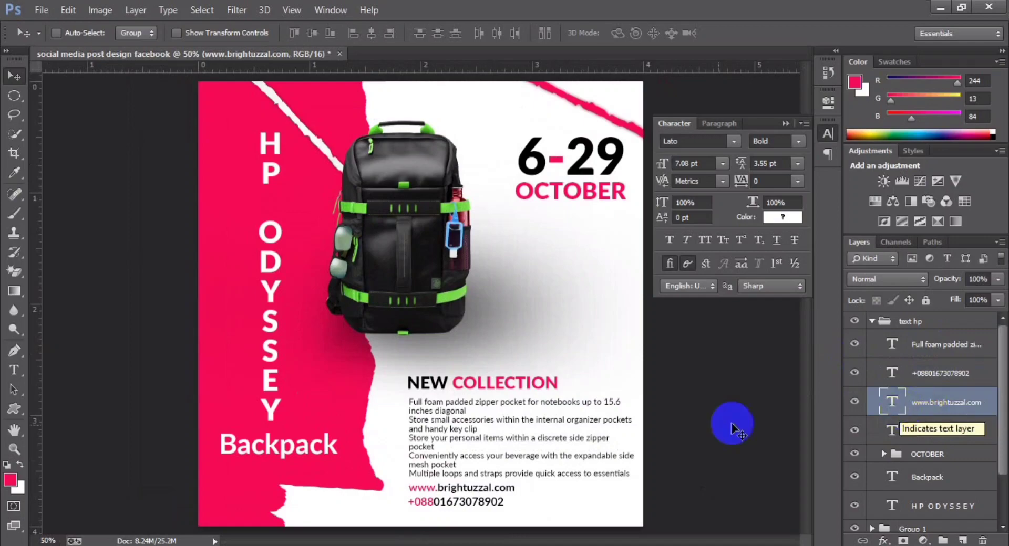
key("ctrl+minus")
key("ctrl+plus")
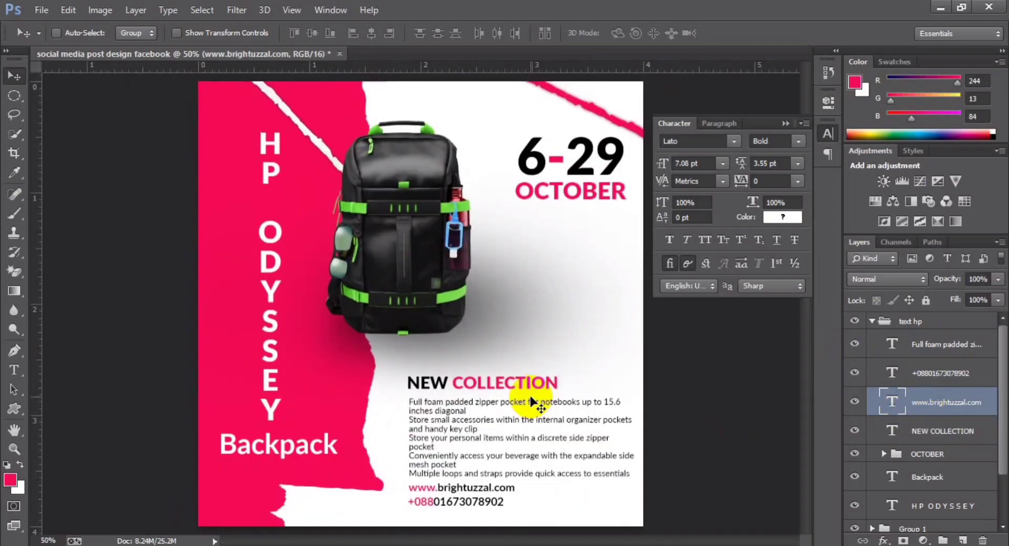
Group the four NEW COLLECTION text layers into one folder.
key("alt+bracketright")
key("alt+bracketright")
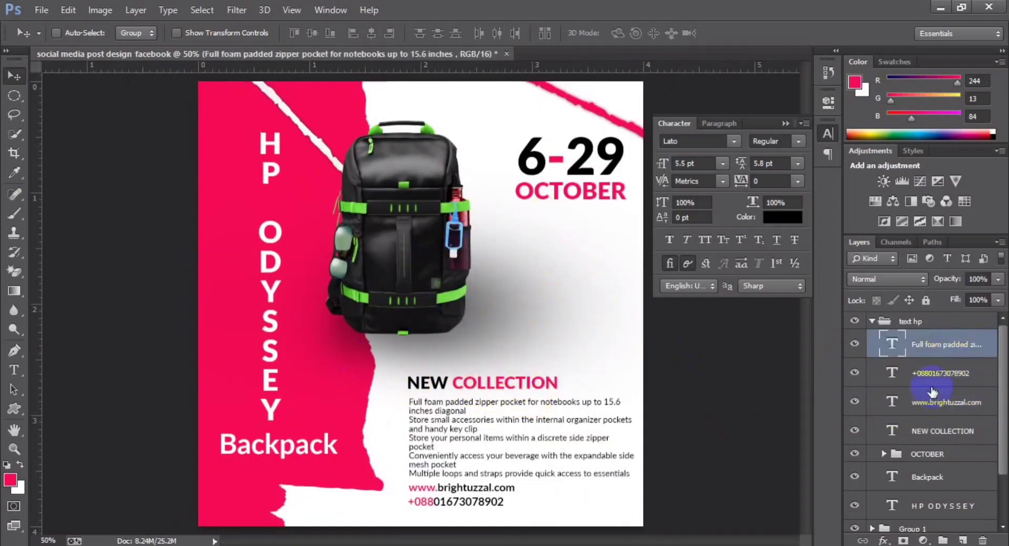
left_click(927, 428, "shift")
key("ctrl+g")
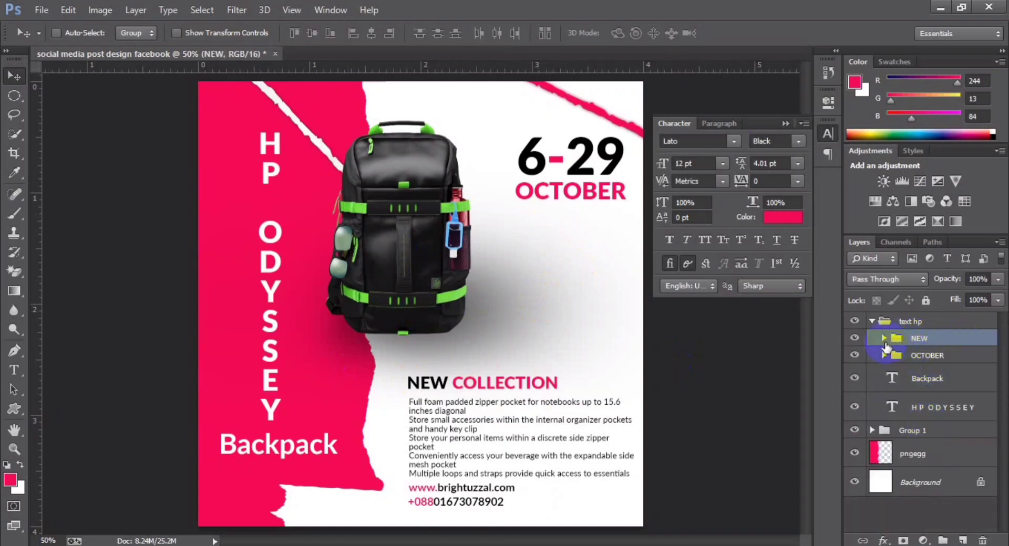
Draw a pink starburst custom shape on the poster.
left_click(14, 409)
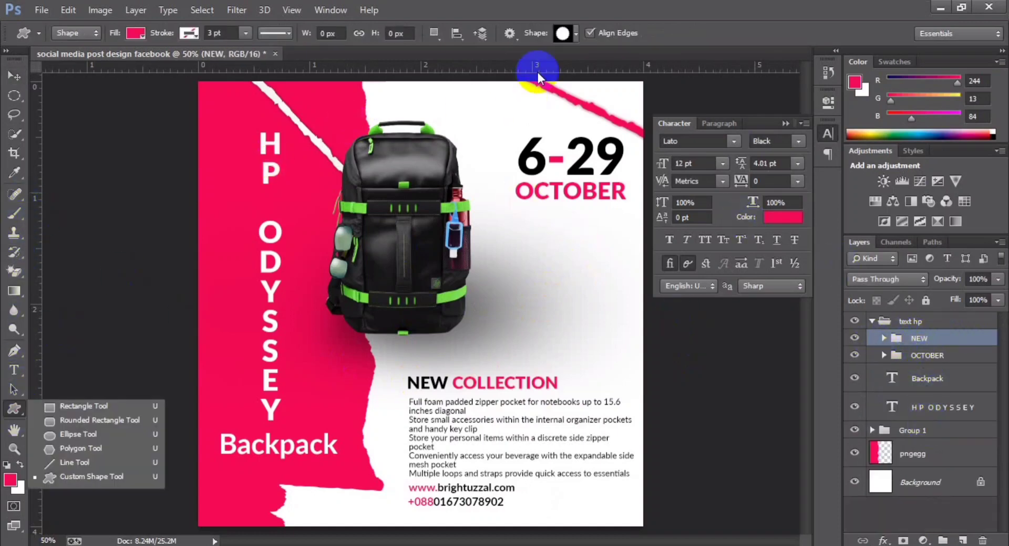
left_click(589, 256)
left_click(534, 238)
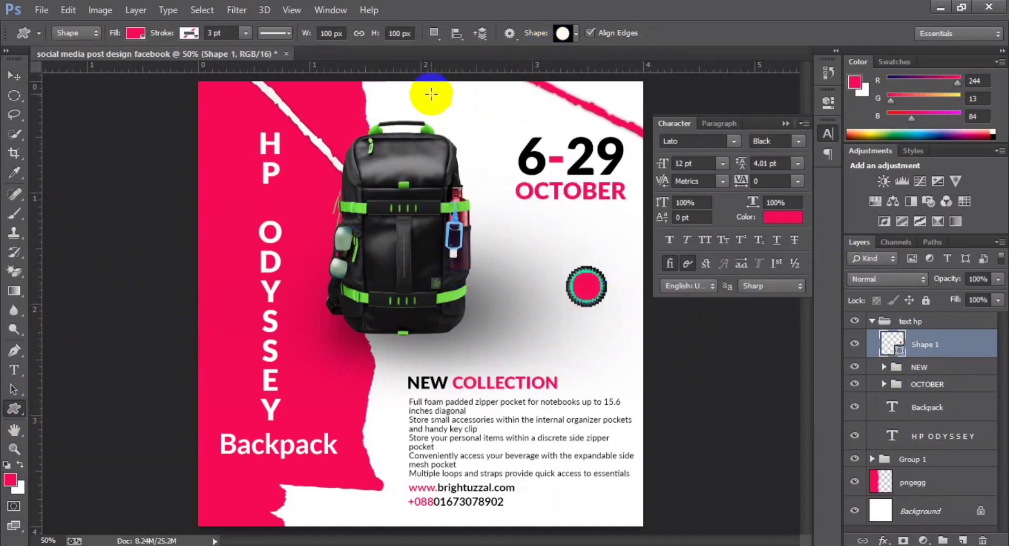
key("v")
Scale the starburst to about 296% and position it under the OCTOBER date.
key("ctrl+t")
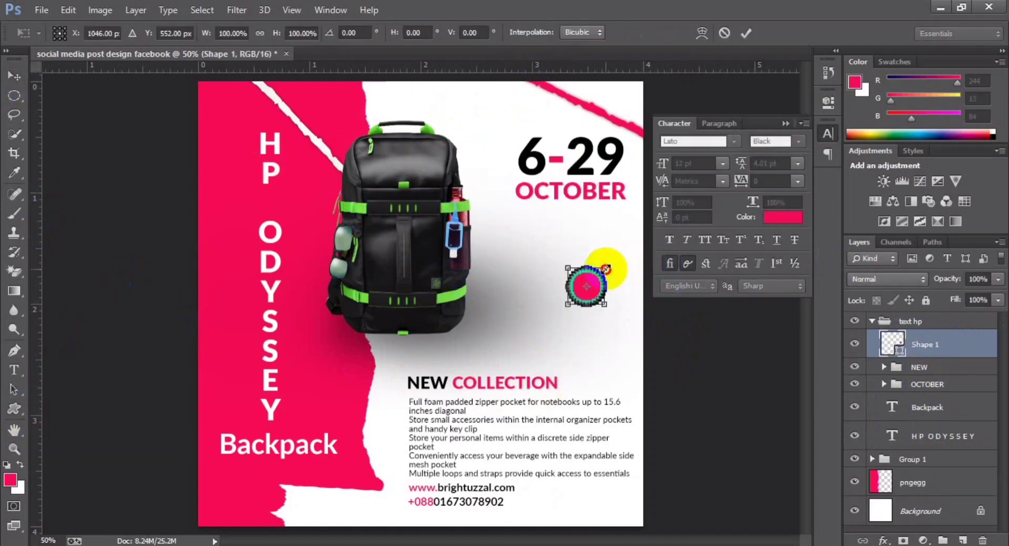
left_click_drag(605, 269, 640, 231)
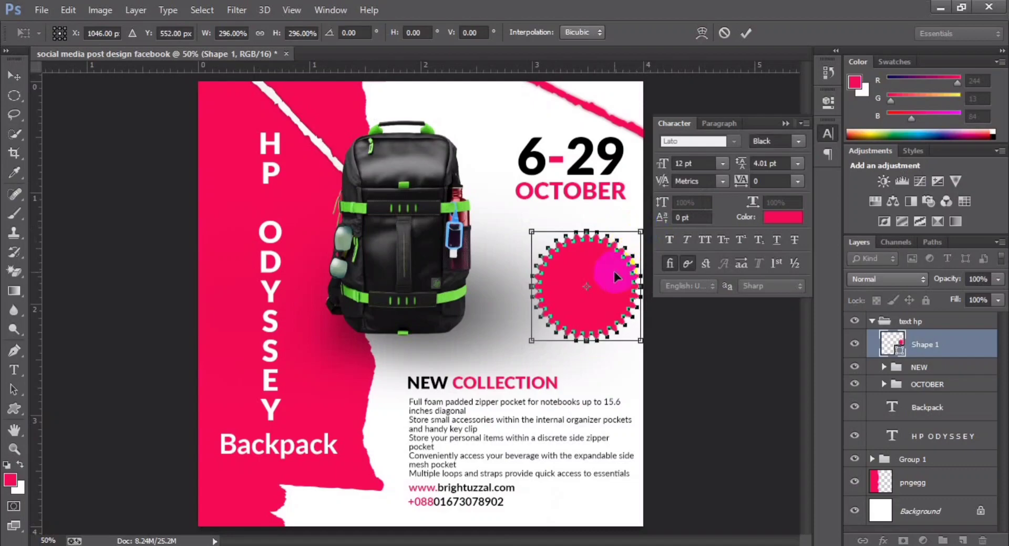
left_click_drag(616, 277, 630, 244)
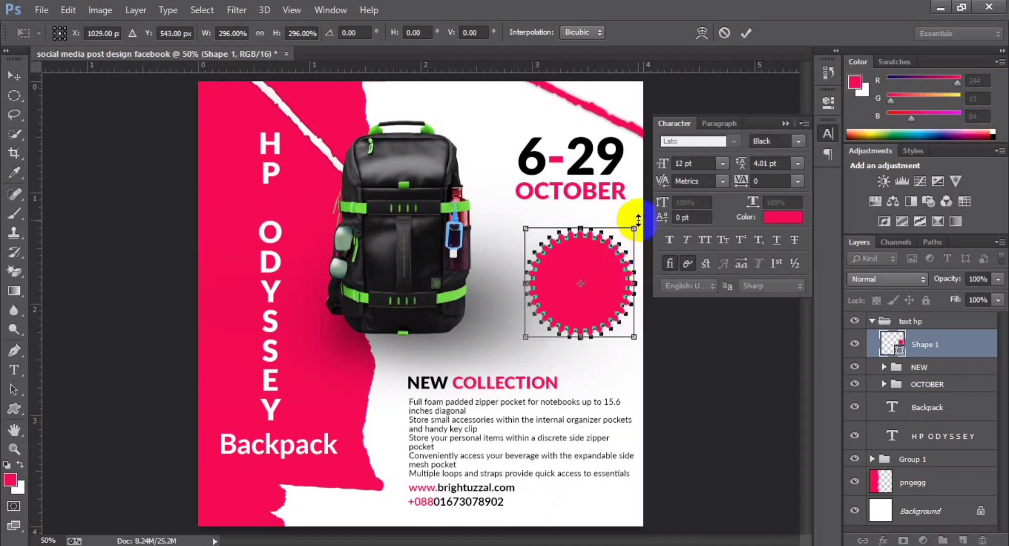
left_click(688, 231)
key("ctrl+minus")
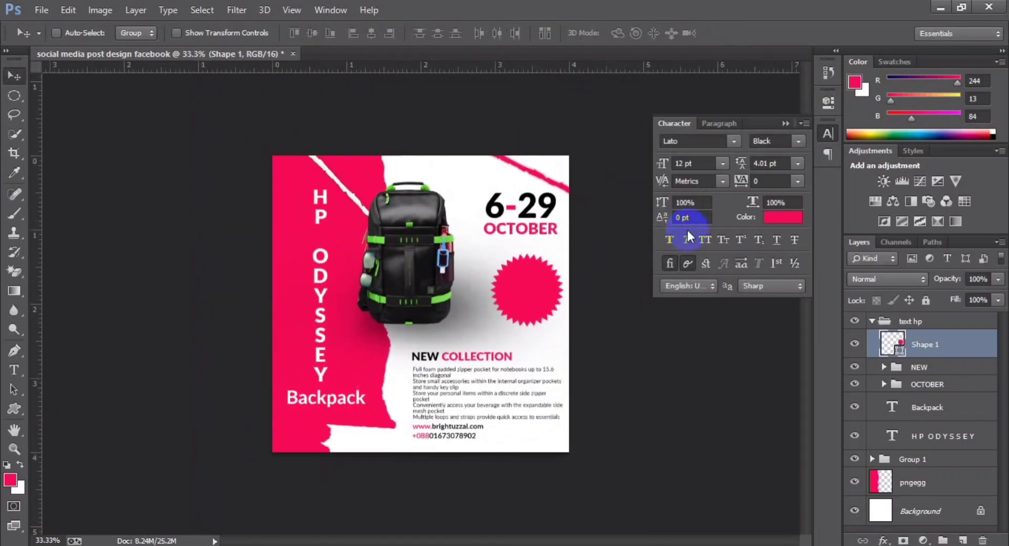
key("ctrl+plus")
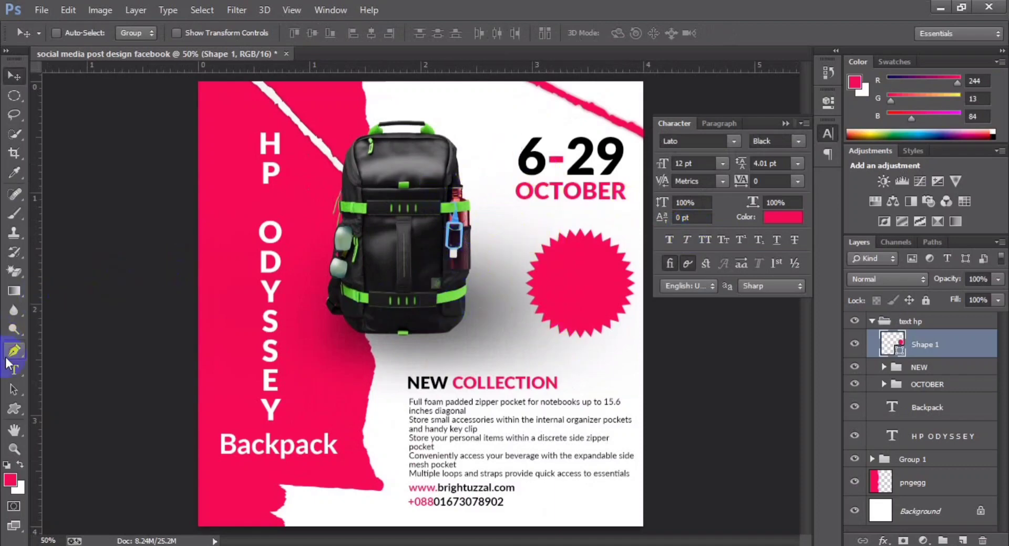
Copy the '20% OFF' text from the Notepad notes.
key("alt+Tab")
key("alt+Tab")
key("alt+Tab")
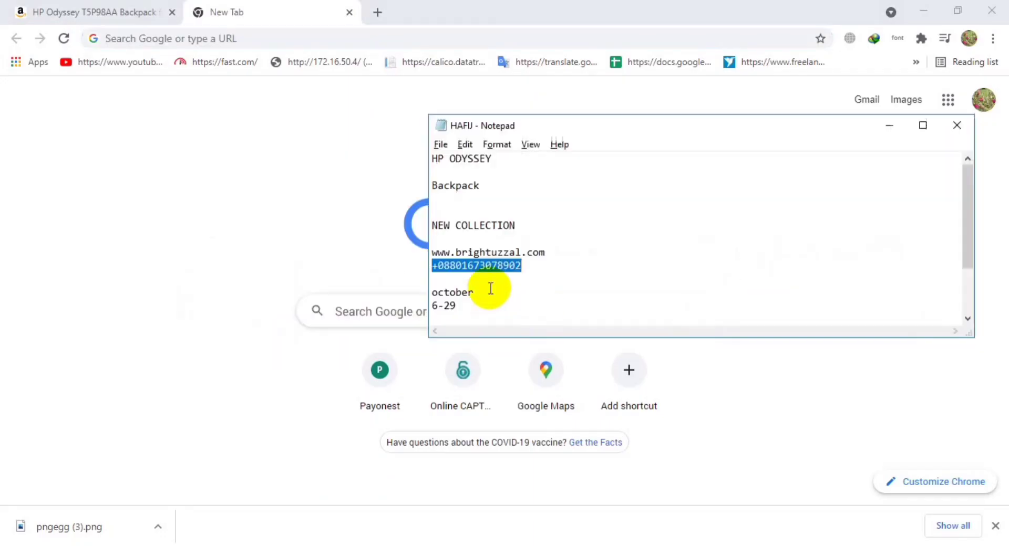
scroll(478, 278, "down", 2)
left_click_drag(450, 270, 443, 282)
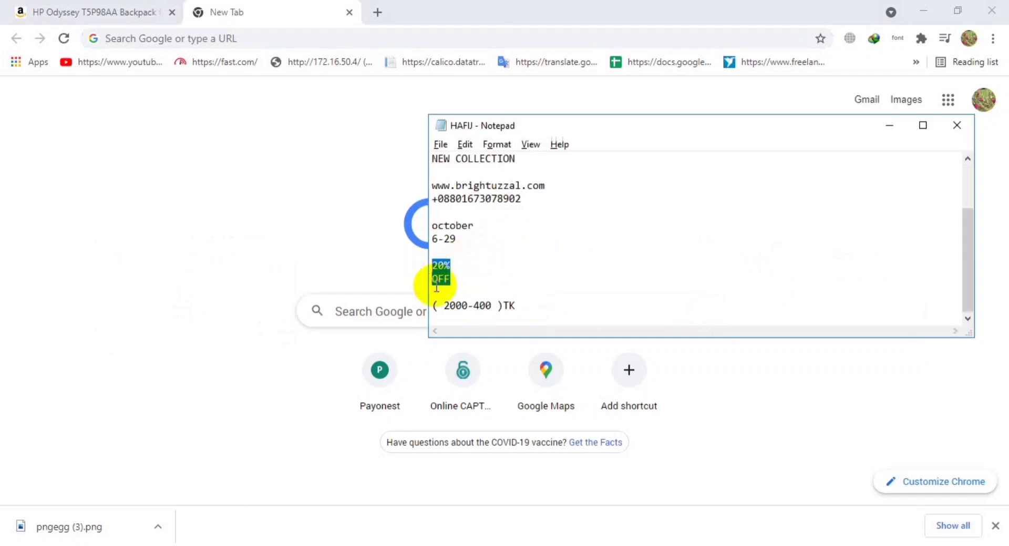
key("alt+Tab")
key("alt+Tab")
key("Tab")
Add the pasted '20% OFF' as a new white text layer.
left_click(14, 370)
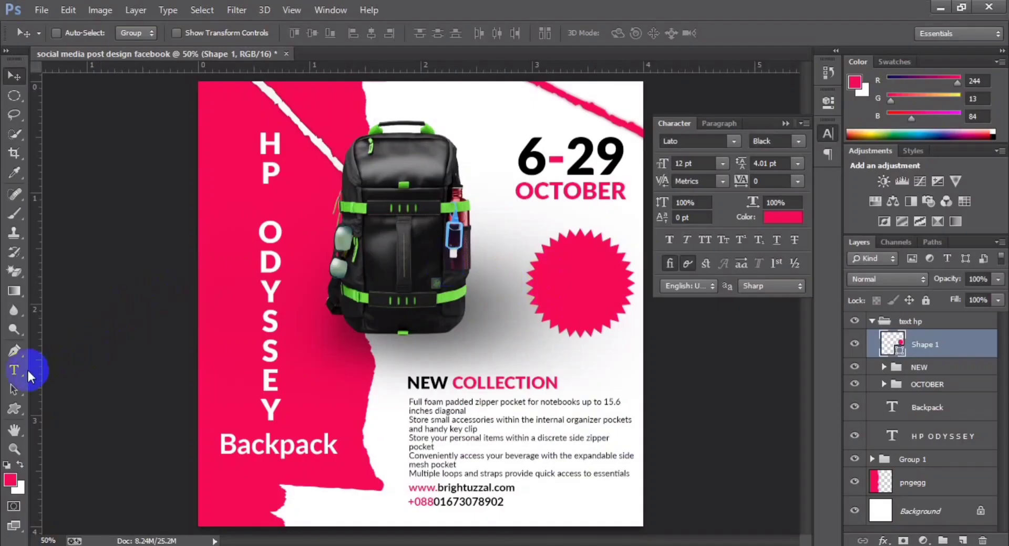
left_click(222, 324)
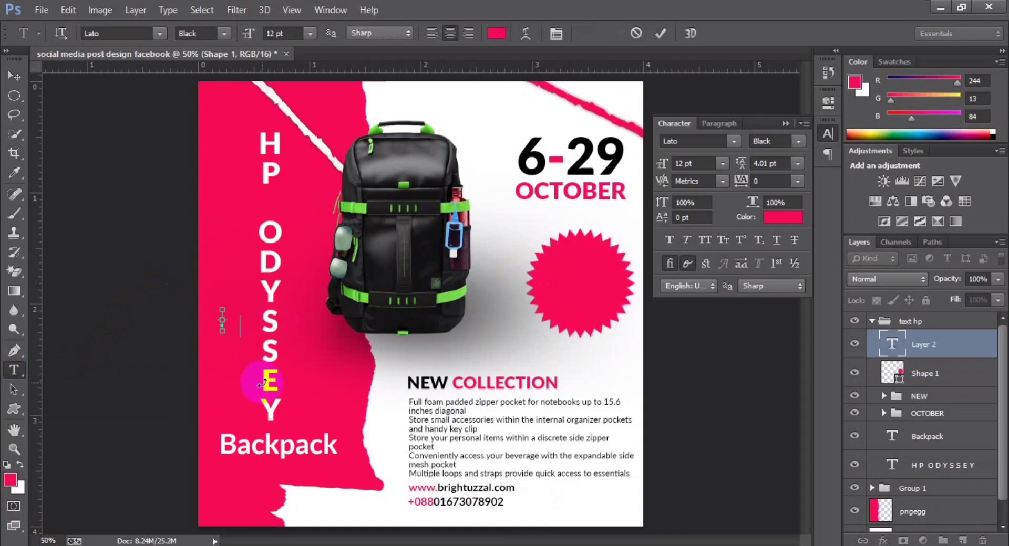
key("ctrl+v")
key("ctrl+a")
left_click(496, 33)
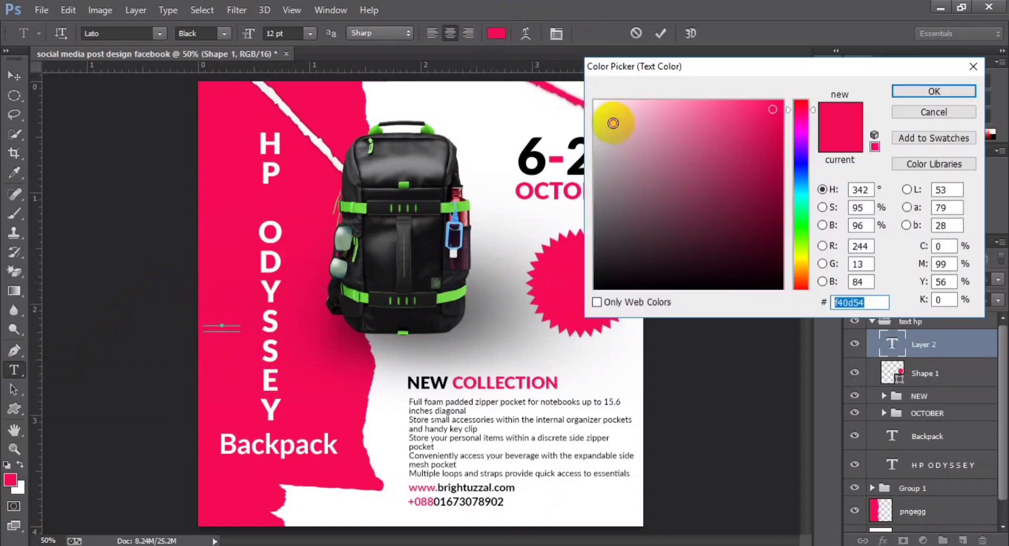
left_click_drag(608, 123, 595, 101)
left_click(929, 92)
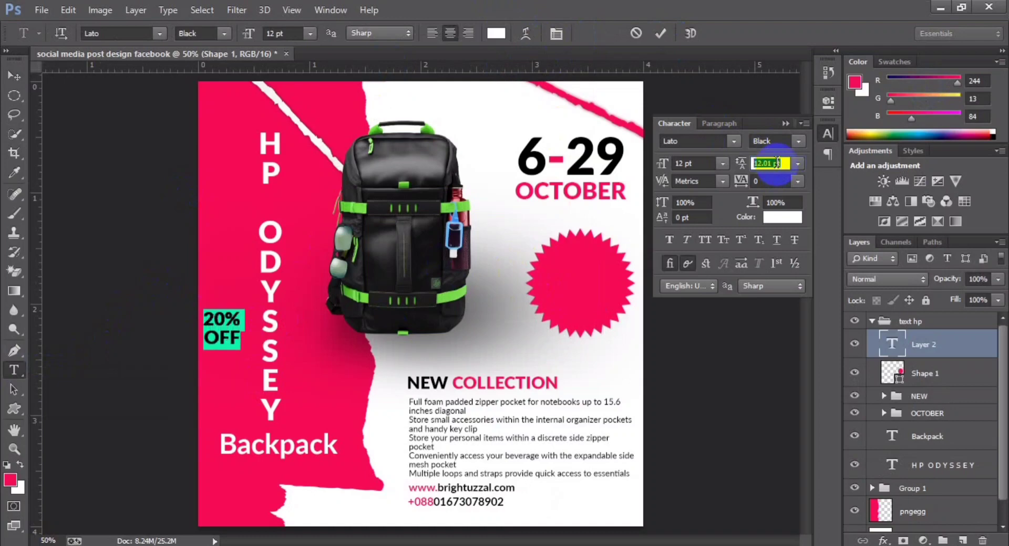
left_click(660, 33)
Make the word OFF 8 pt and move 20% OFF onto the starburst.
left_click_drag(234, 334, 204, 336)
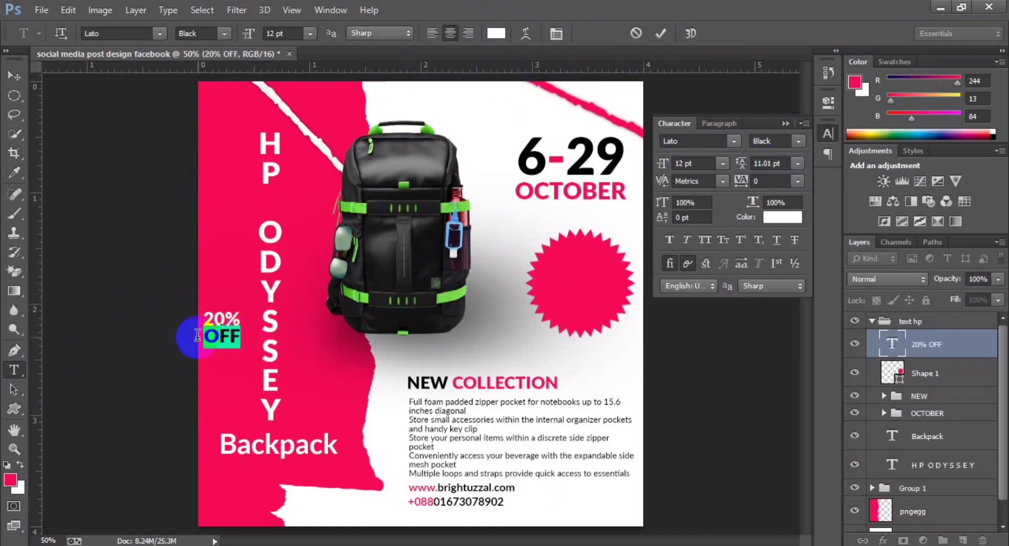
left_click(310, 33)
left_click(293, 90)
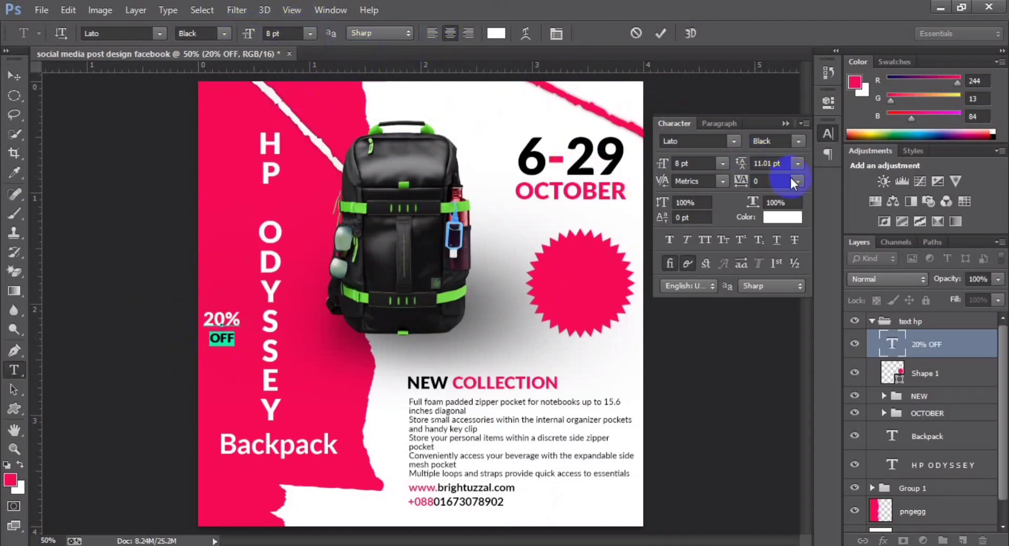
left_click(661, 33)
key("v")
mouse_move(221, 322)
left_mouse_down()
mouse_move(550, 323)
mouse_move(581, 266)
left_mouse_up()
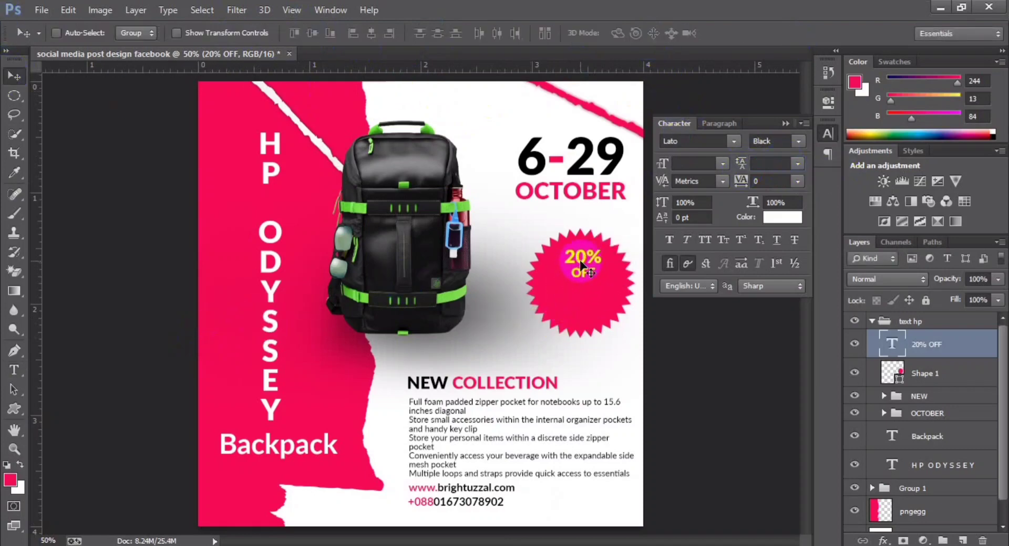
Copy '( 2000-400 )TK' from the notes and paste it as new text.
key("alt+Tab")
left_click(570, 275)
left_click_drag(518, 306, 428, 305)
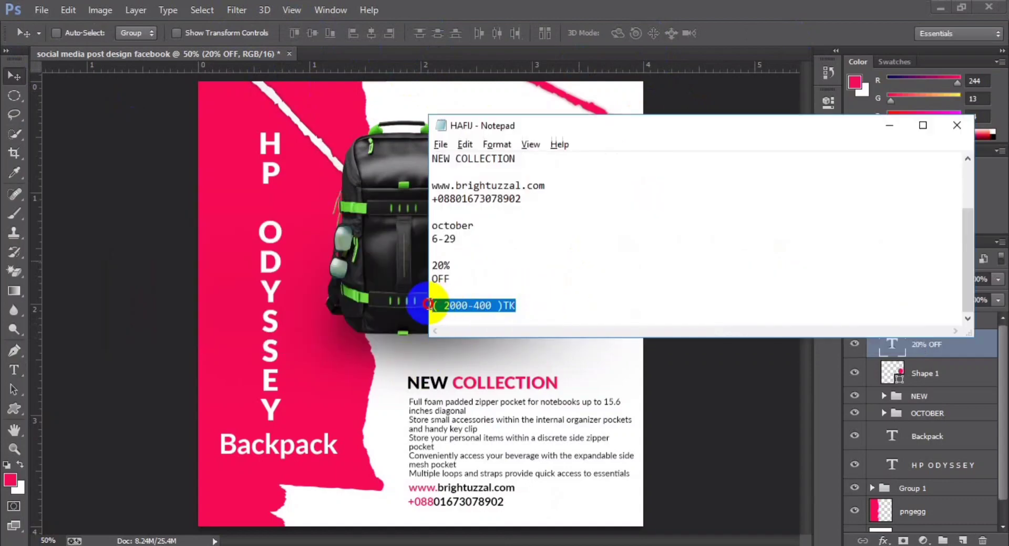
key("ctrl+c")
key("alt+Tab")
left_click(14, 370)
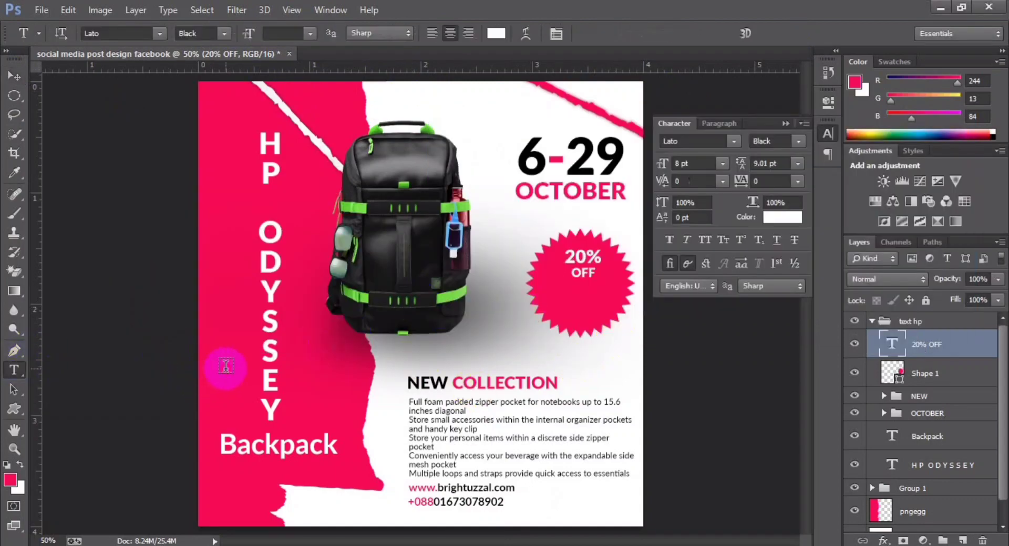
left_click(226, 367)
key("ctrl+v")
Change the ( 2000-400 )TK price text from Black to Medium weight.
left_click(661, 33)
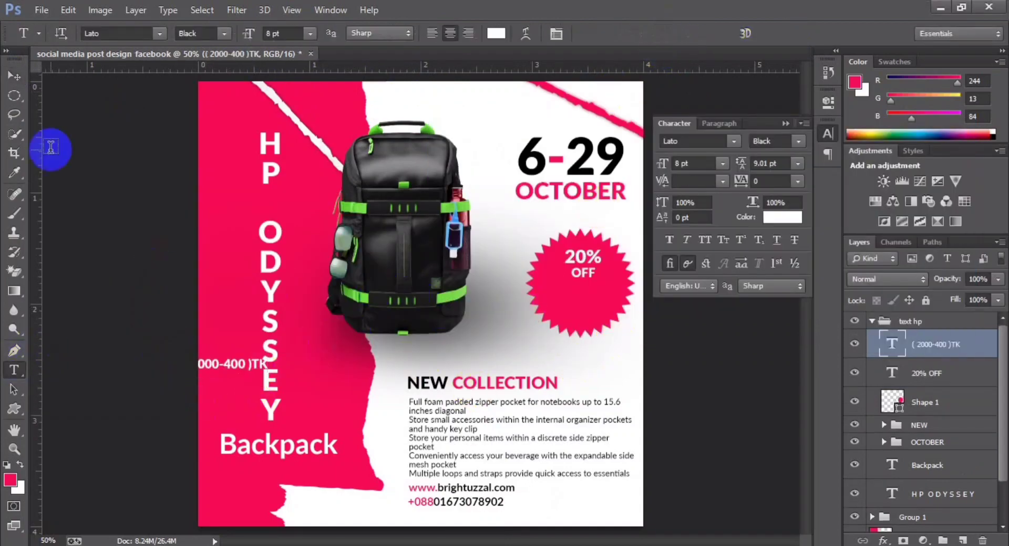
left_click(17, 78)
left_click_drag(233, 372, 367, 355)
left_click(14, 371)
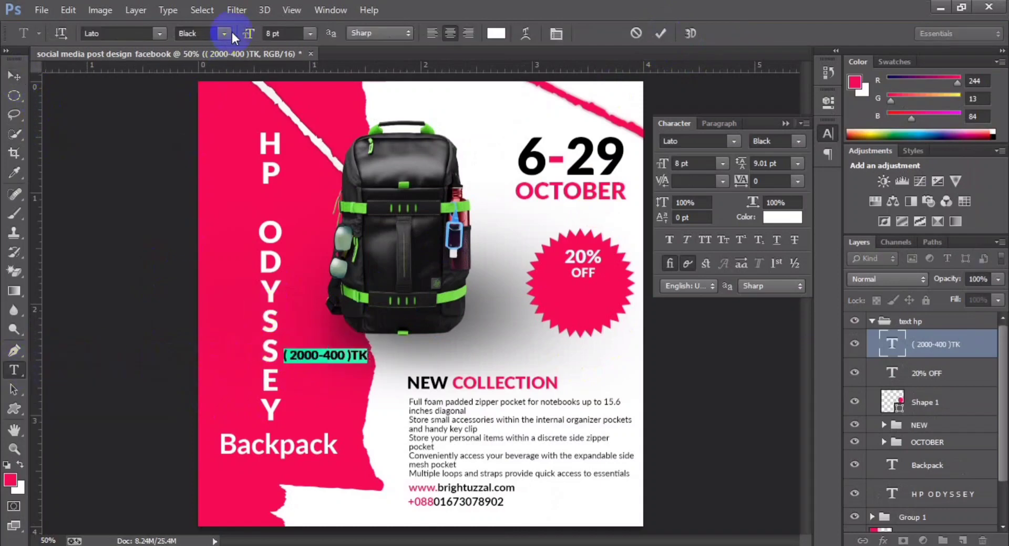
left_click(202, 33)
left_click(205, 143)
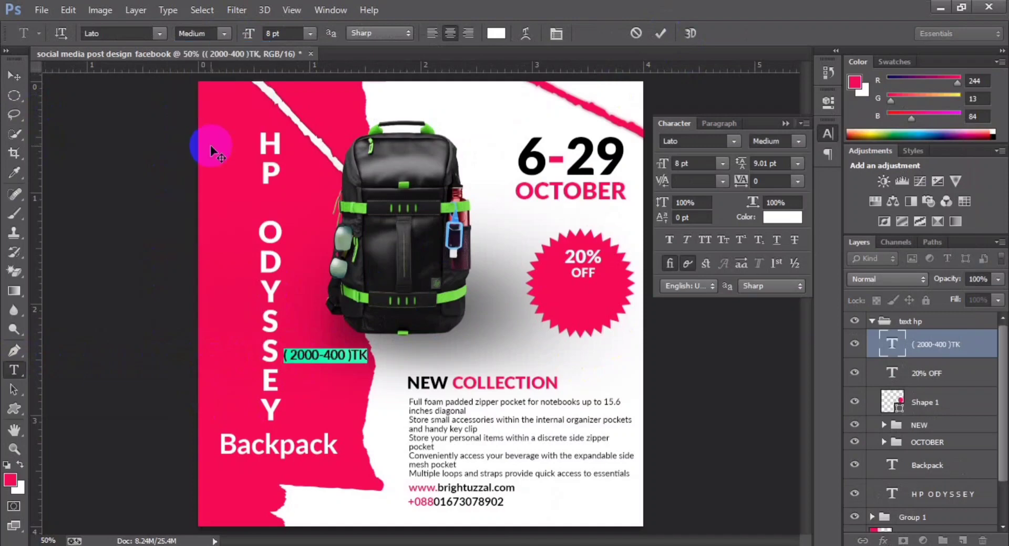
left_click(661, 34)
Place the price inside the starburst beneath 20% OFF and select both layers.
left_click(14, 77)
left_click(331, 365)
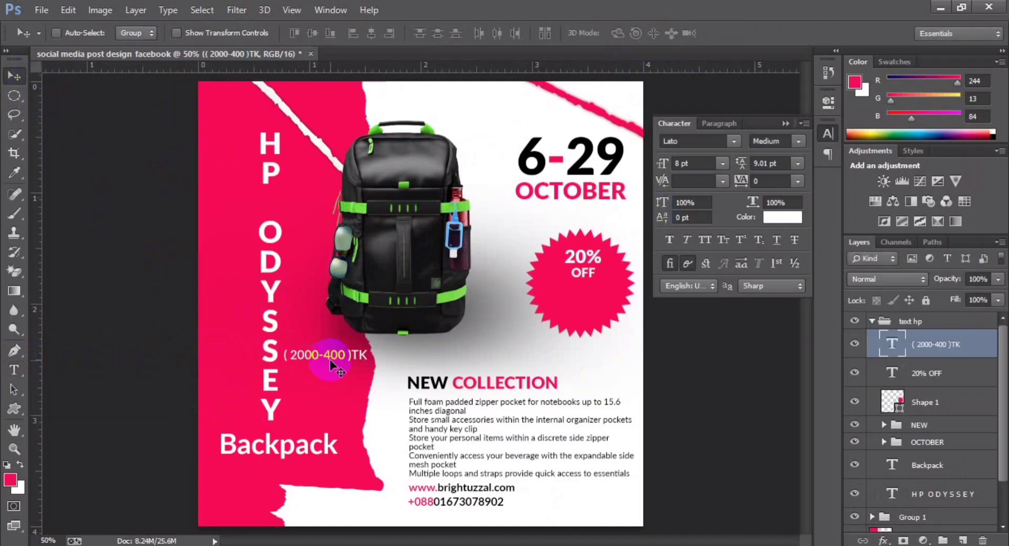
left_click_drag(327, 357, 584, 296)
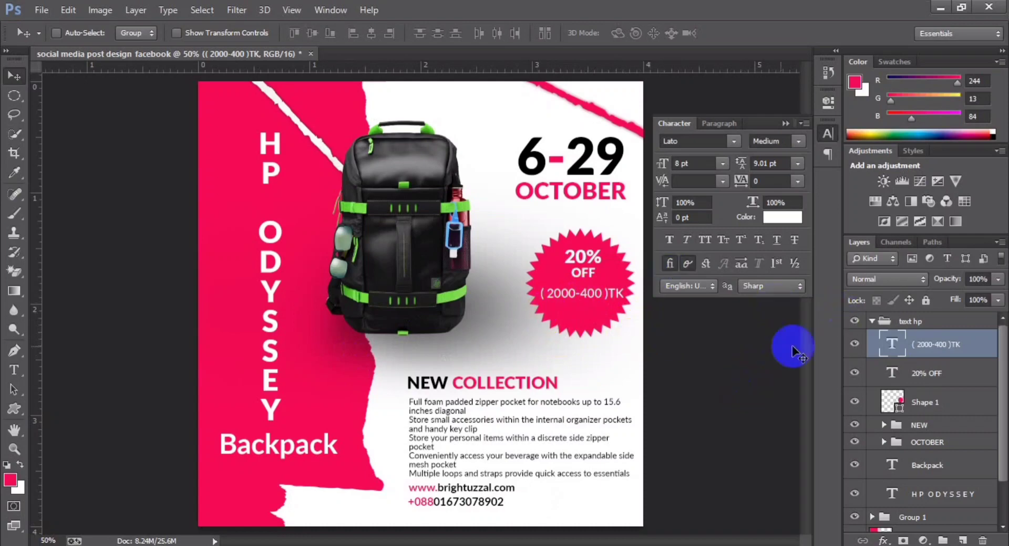
left_click(931, 382, "shift")
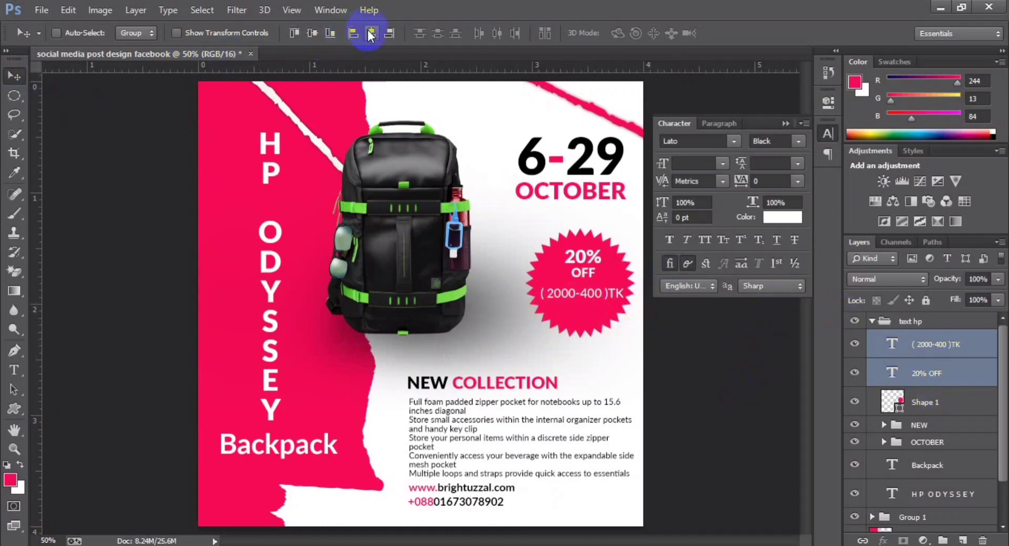
Centre the price and 20% OFF texts horizontally and group them as '20%'.
left_click(371, 32)
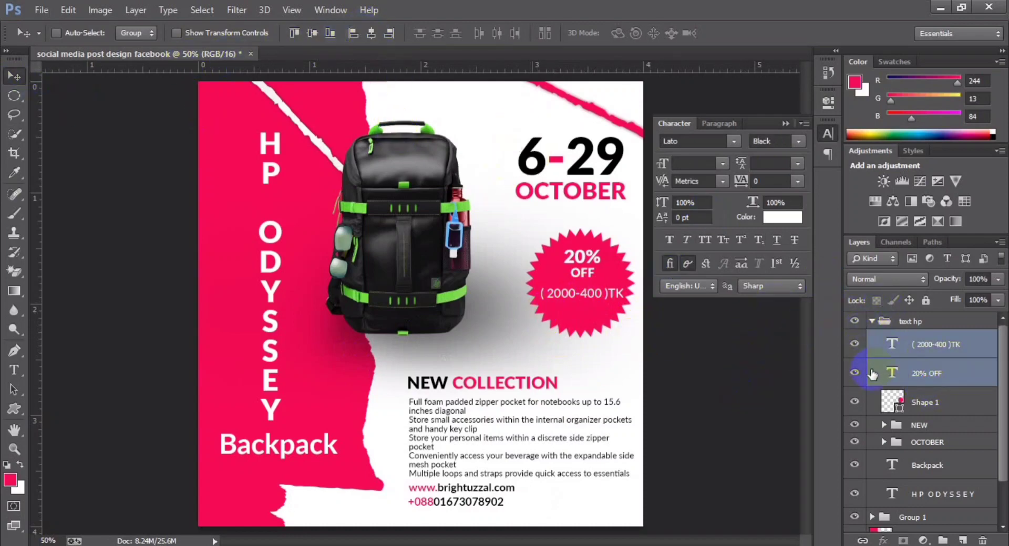
key("ctrl+g")
type("20")
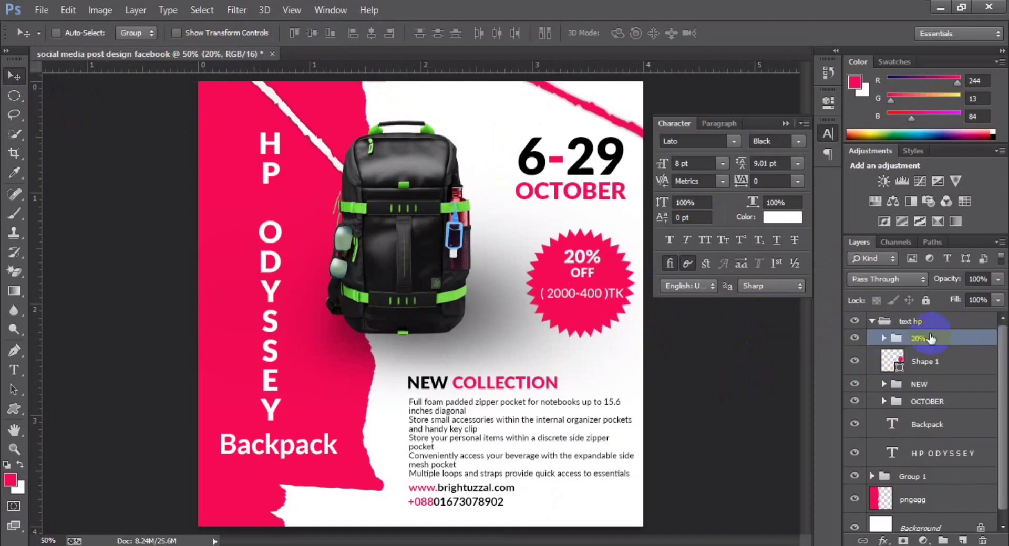
left_click(879, 348)
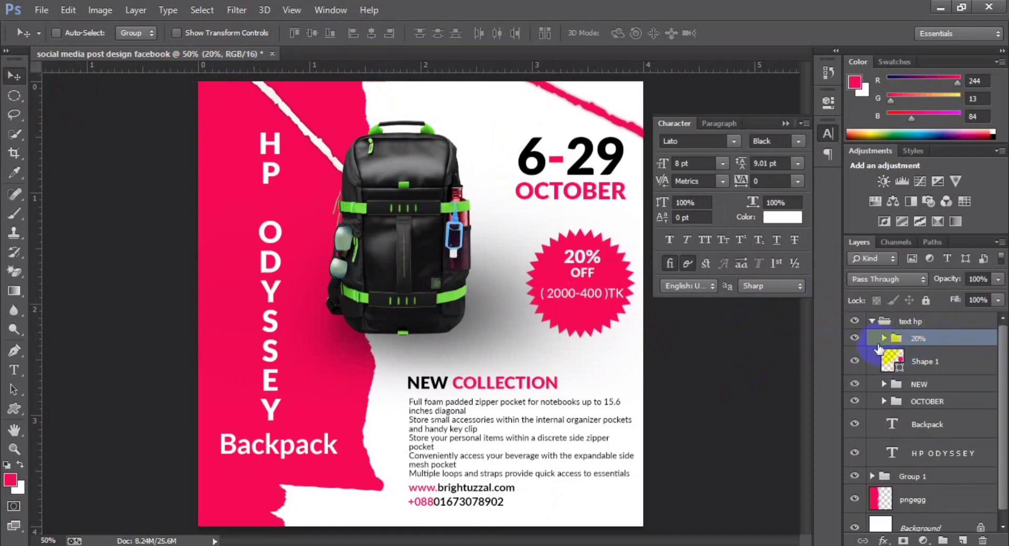
Vertically centre the 20% group on Shape 1 and nudge it slightly upward.
left_click(908, 362, "ctrl")
left_click(314, 34)
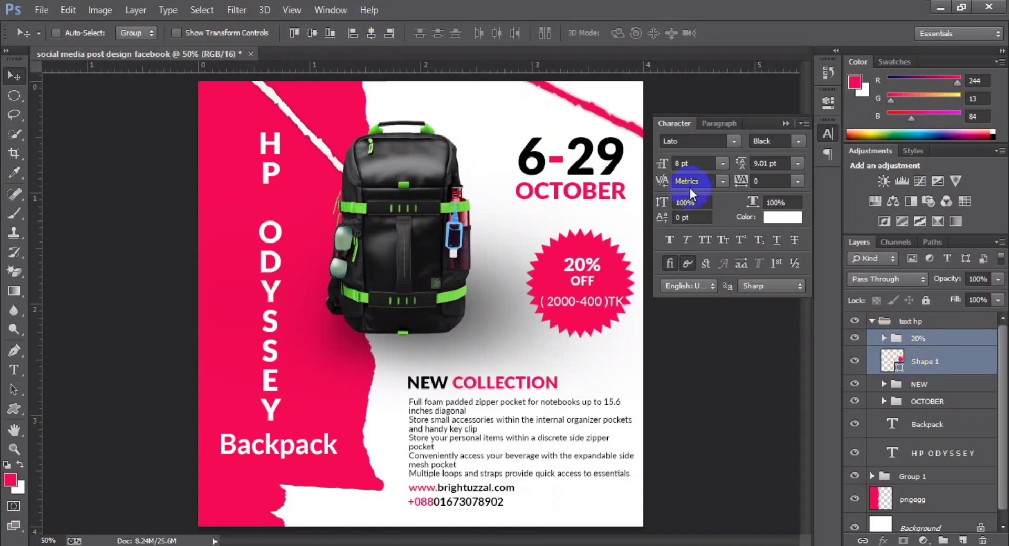
left_click(915, 341)
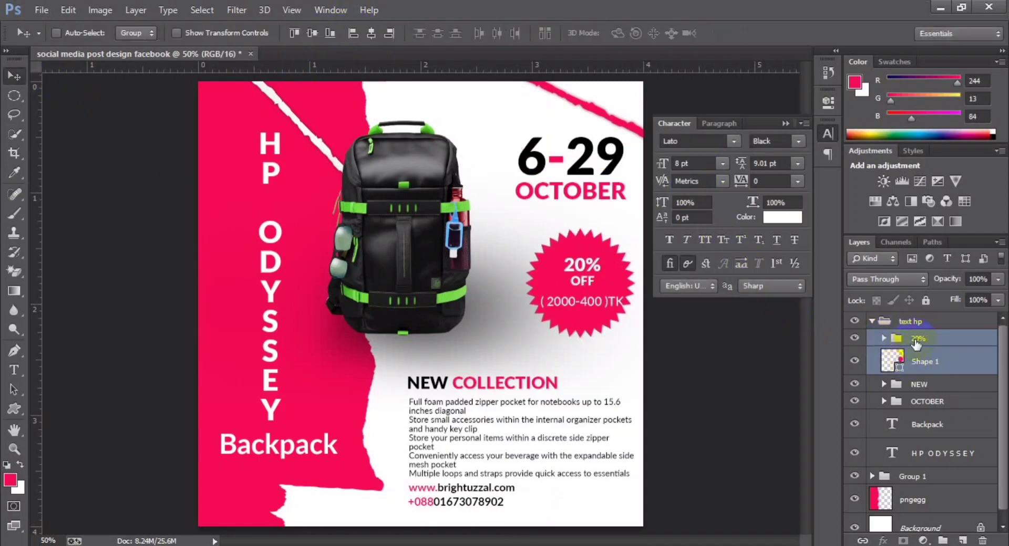
left_click(921, 376, "ctrl")
key("shift+Up")
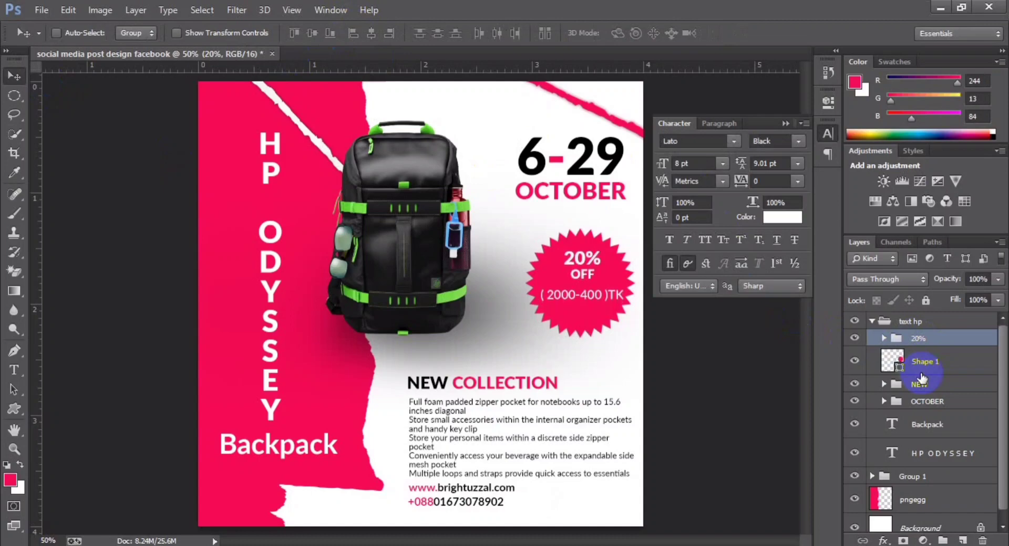
right_click(14, 370)
Set the ( 2000-400 )TK price line to 7.5 pt.
left_click(78, 371)
left_click(562, 294)
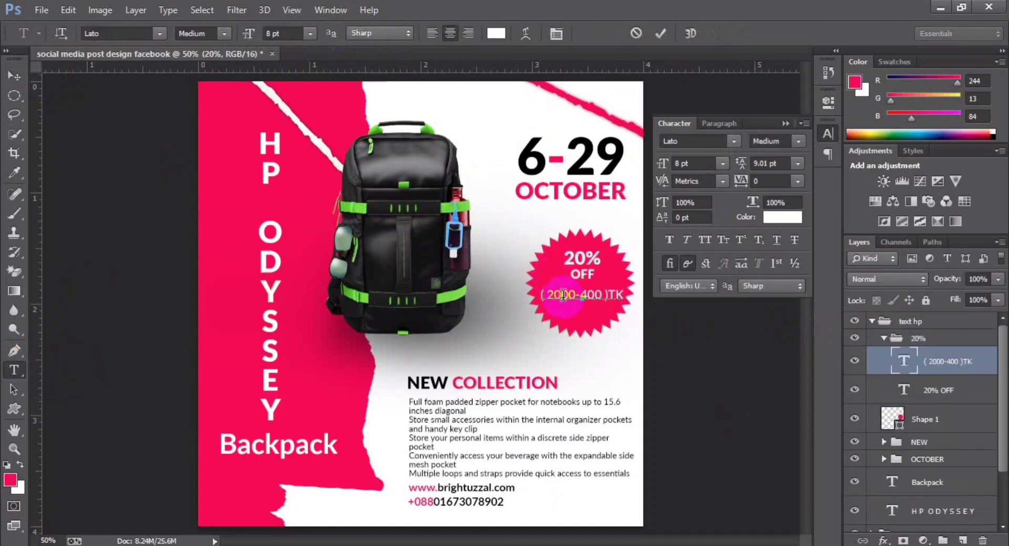
key("ctrl+a")
left_click(288, 32)
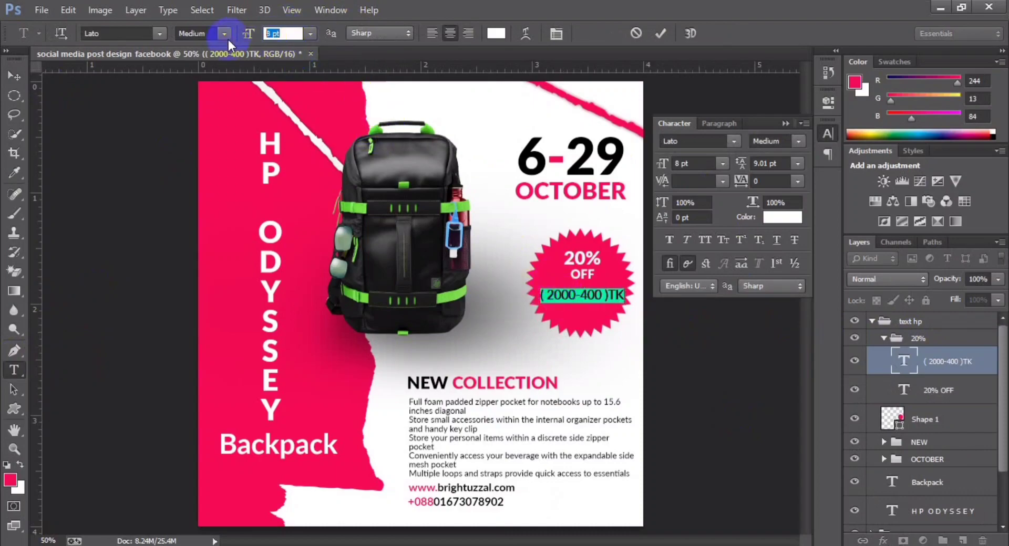
type("7.5")
left_click(661, 33)
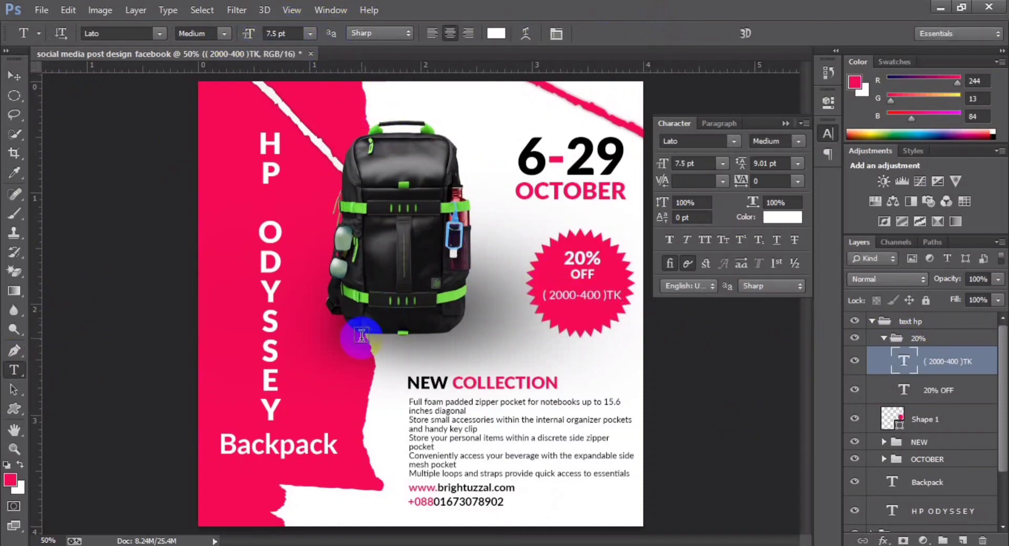
key("ctrl+minus")
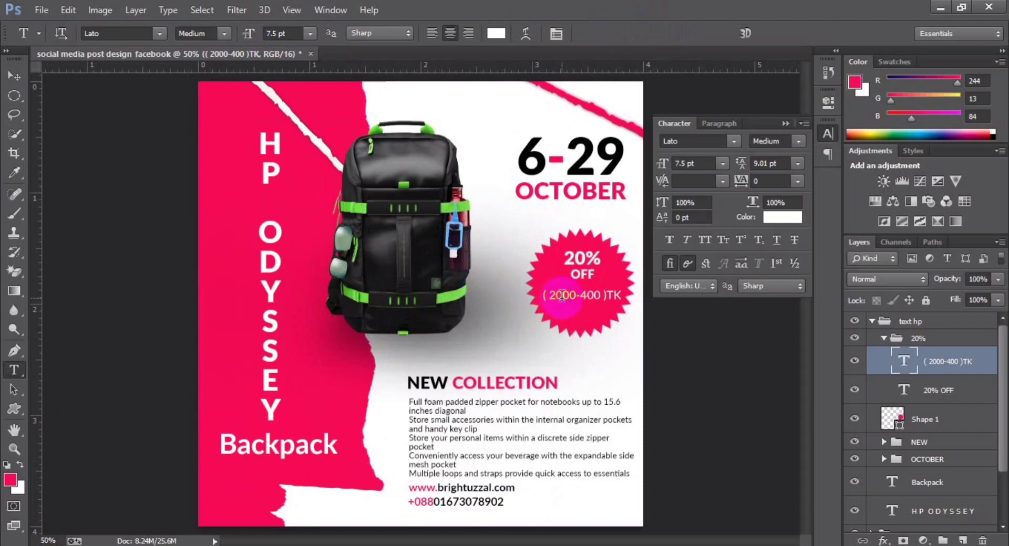
Change the price line's font style from Medium to Bold.
left_click(557, 297)
key("ctrl+a")
left_click(223, 33)
left_click(211, 198)
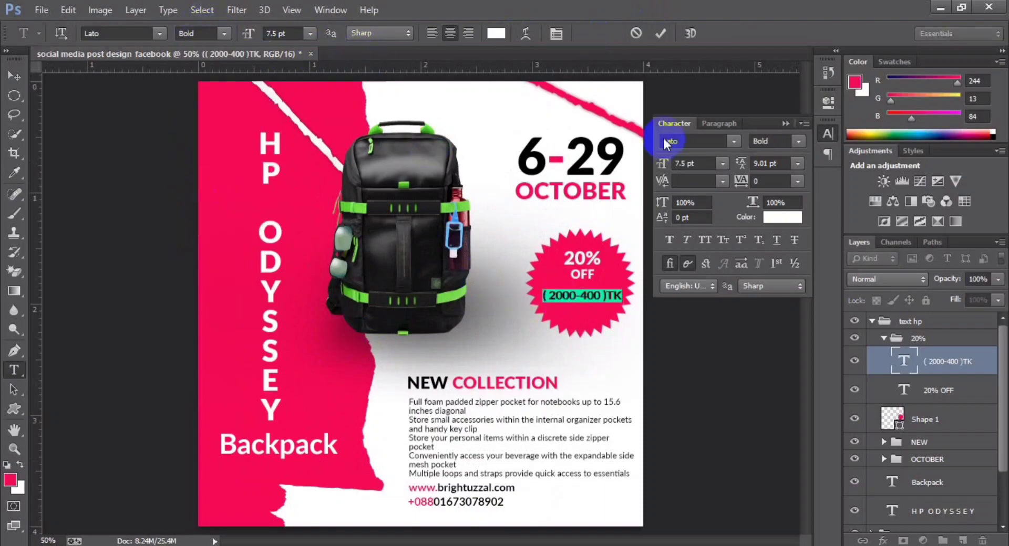
left_click(660, 33)
key("ctrl+minus")
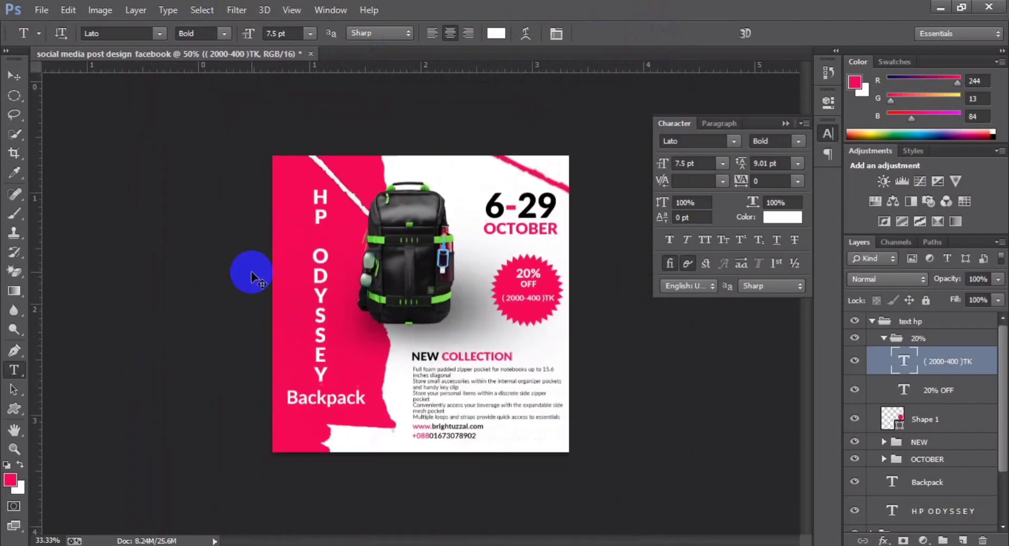
key("ctrl+plus")
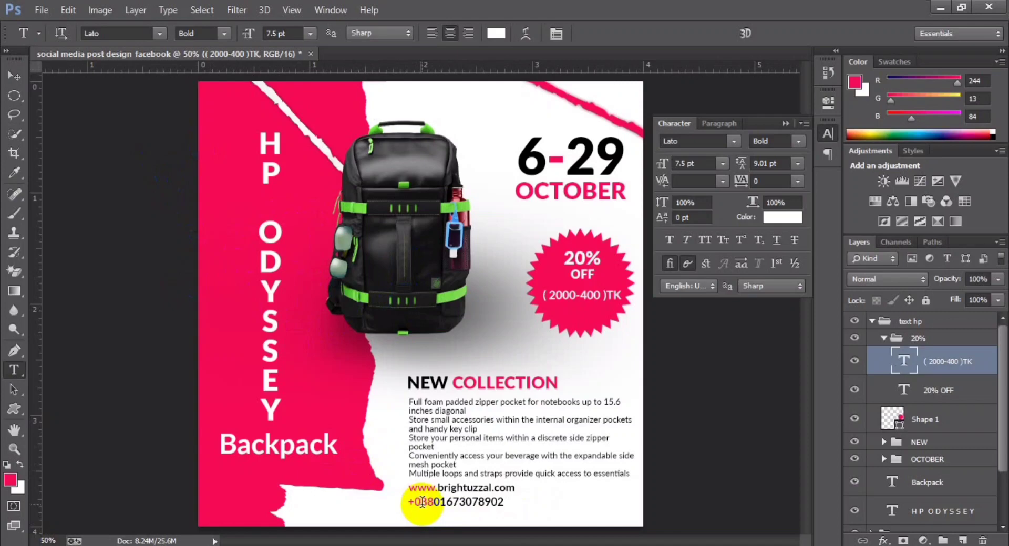
Change the phone number line to Semibold weight.
left_click(422, 503)
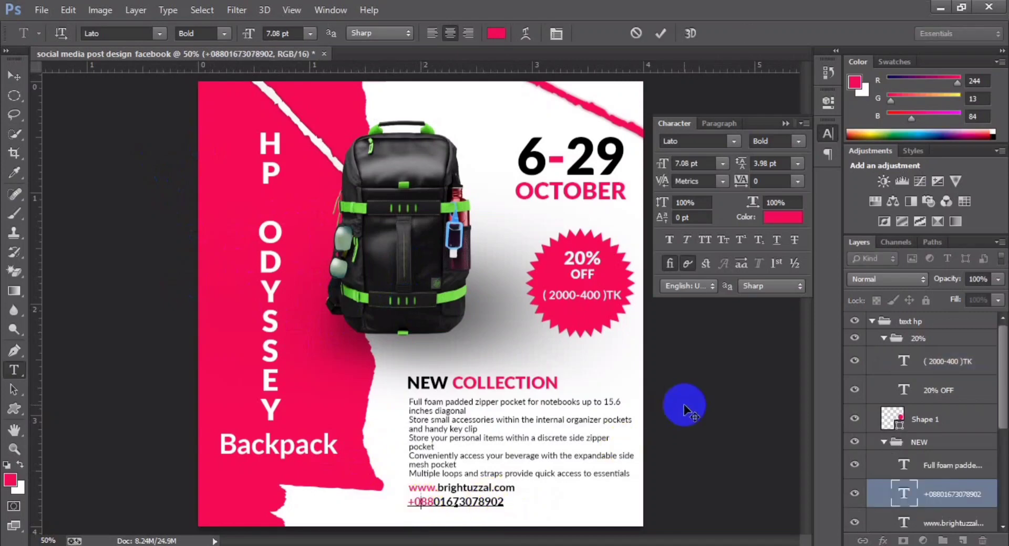
double_click(451, 504)
left_click(451, 504)
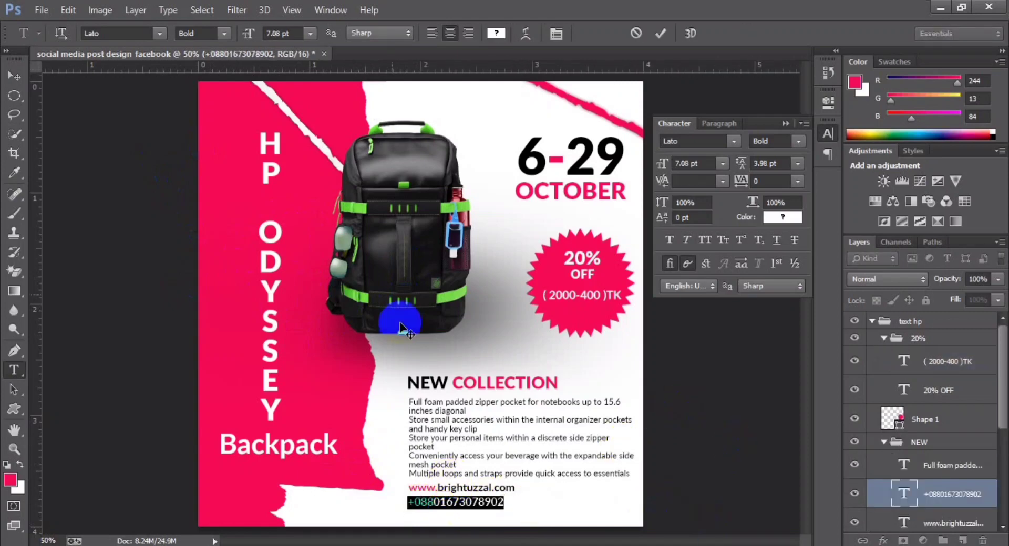
left_click(224, 33)
left_click(210, 167)
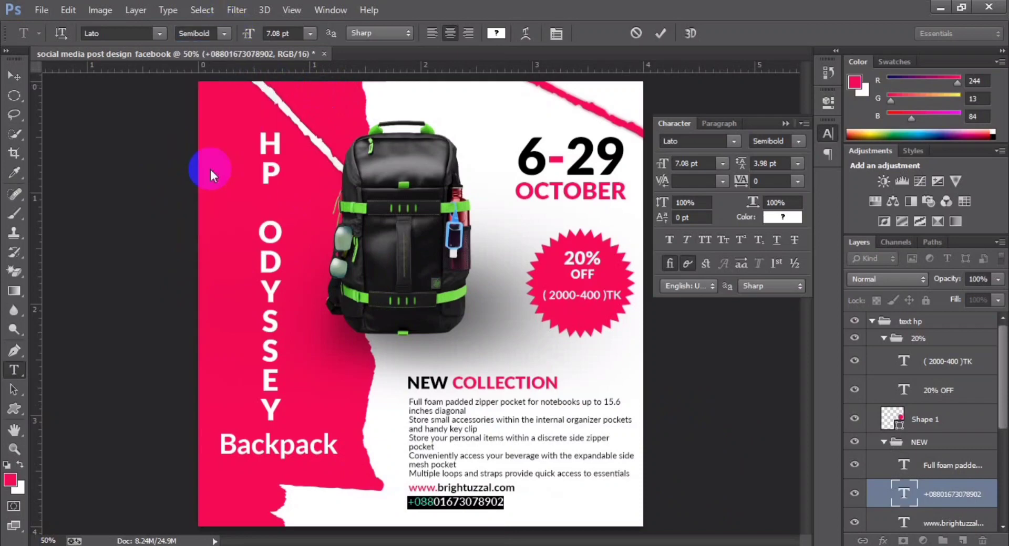
key("ctrl+Return")
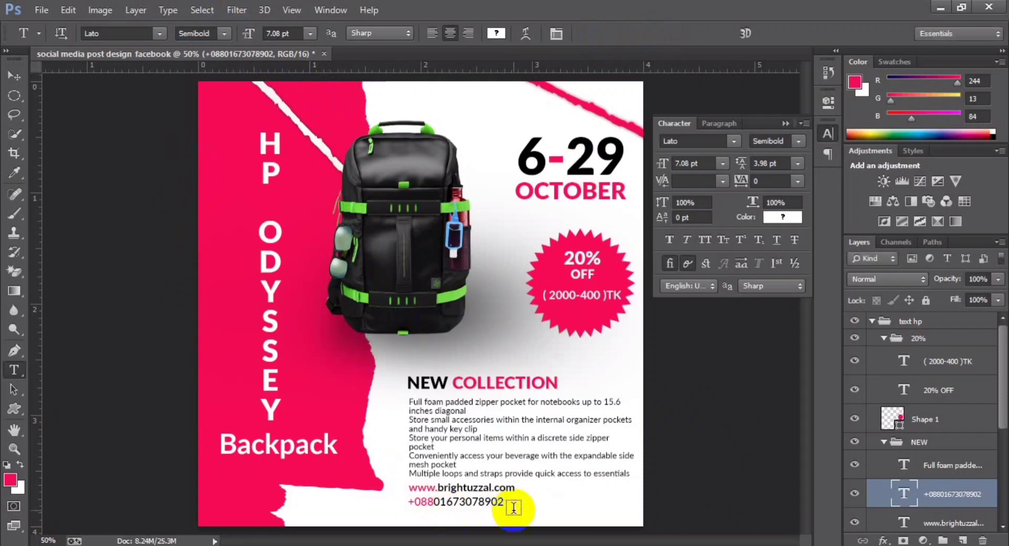
left_click(455, 491)
left_click(275, 35)
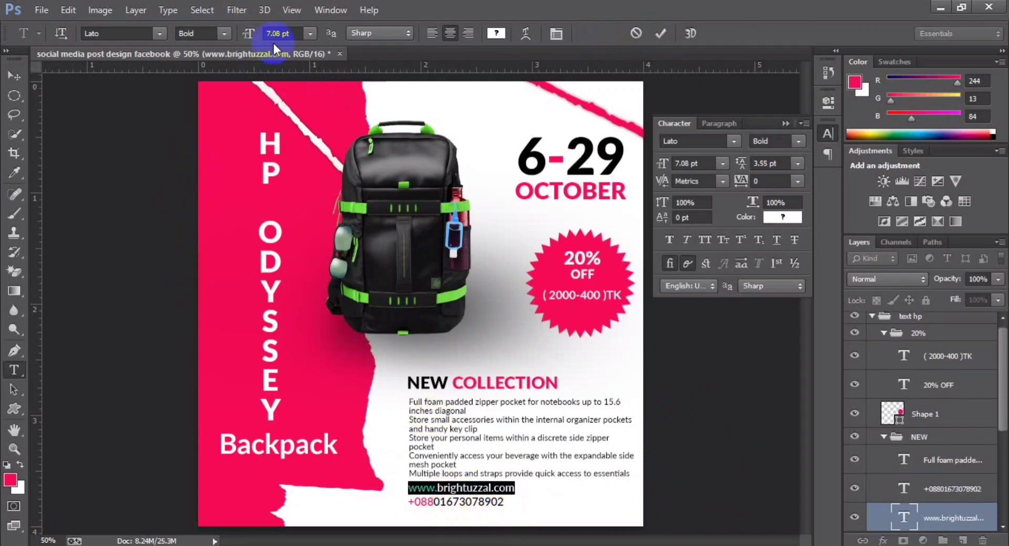
left_click(228, 36)
left_click(208, 166)
left_click(661, 33)
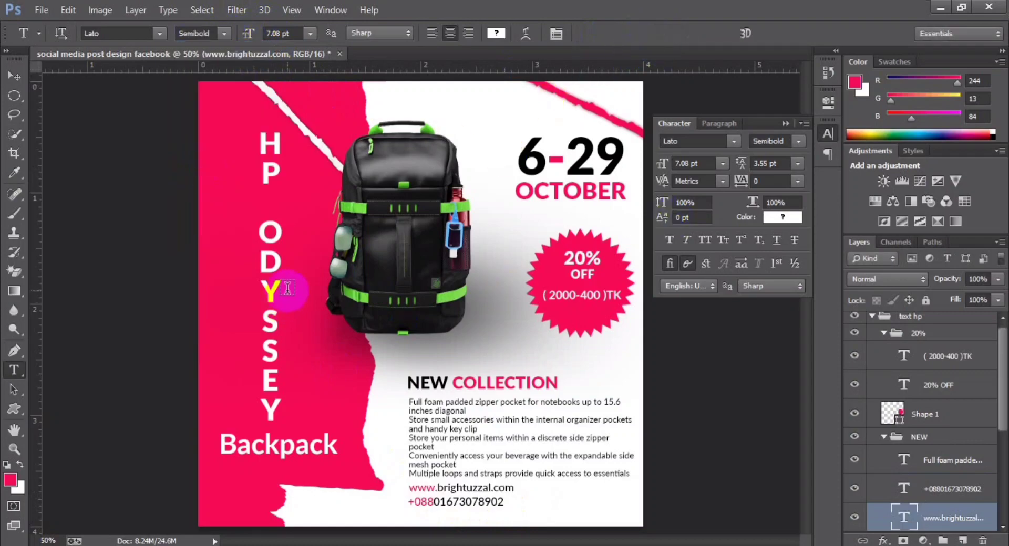
key("ctrl+minus")
key("ctrl+plus")
key("ctrl+plus")
key("ctrl+minus")
Leave the NEW COLLECTION heading unchanged and select the description through NEW COLLECTION layers.
left_click(415, 383)
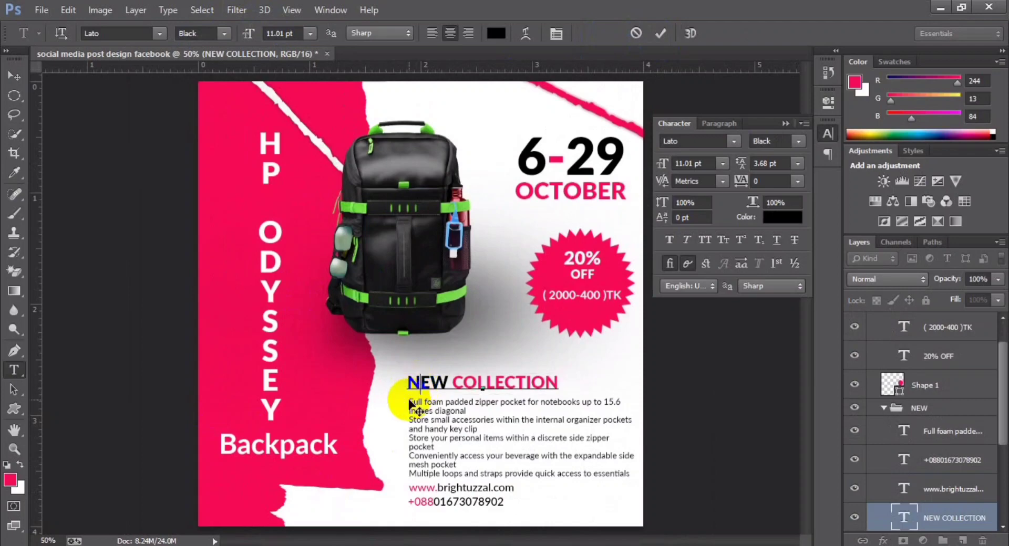
left_click(660, 33)
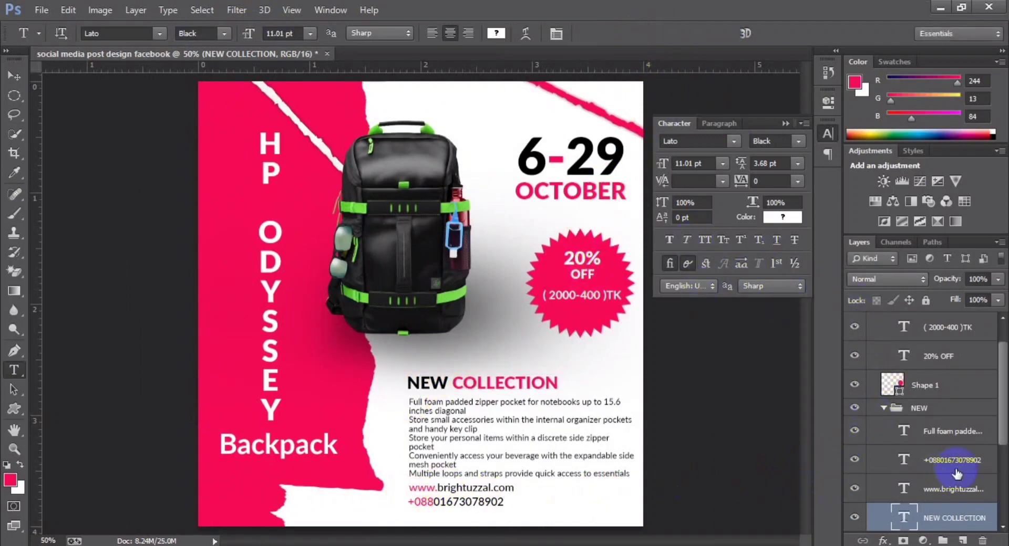
left_click(940, 436)
left_click(945, 517, "shift")
Try horizontally centring the text block, revert it, and keep only the description layer selected.
left_click(14, 76)
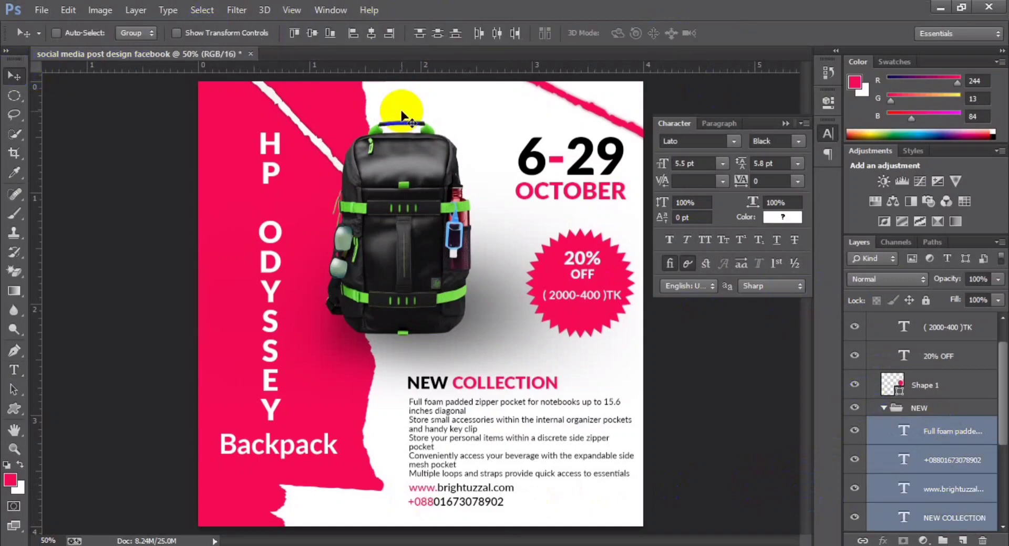
left_click(371, 34)
left_click(353, 33)
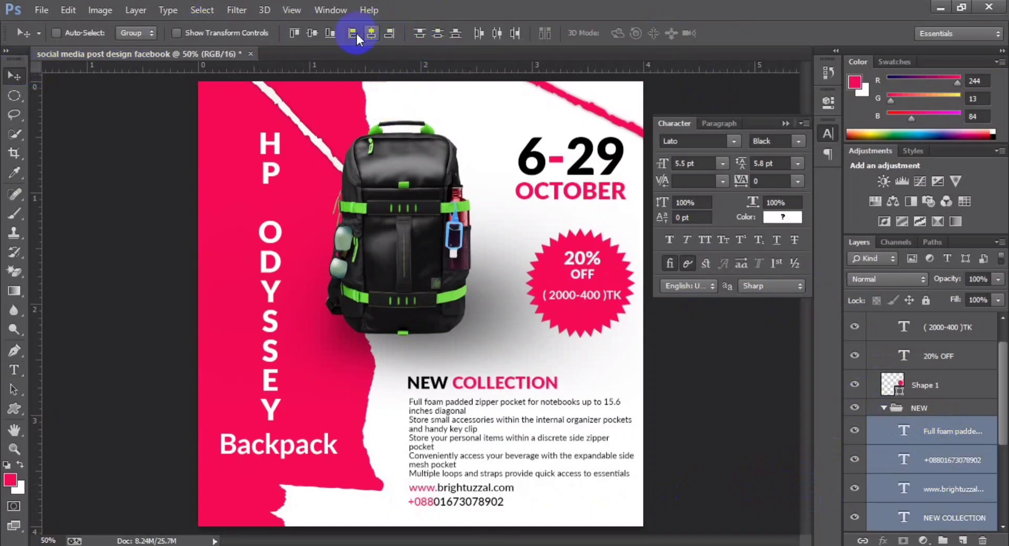
left_click(921, 434)
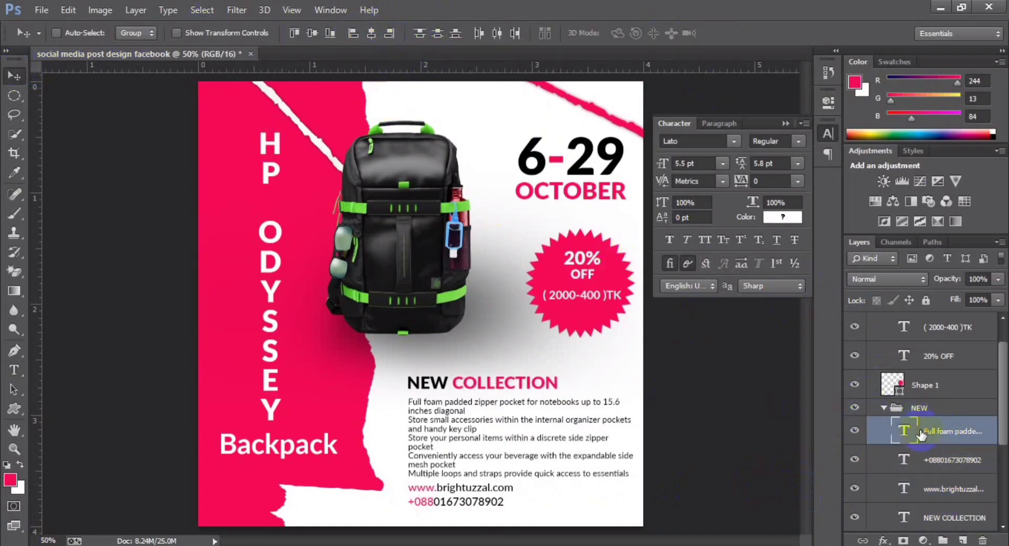
Collapse the NEW, 20% and text hp groups in the Layers panel.
left_click(884, 408)
left_click(888, 326)
left_click(893, 355, "shift")
left_click(912, 382, "shift")
scroll(913, 382, "up", 2)
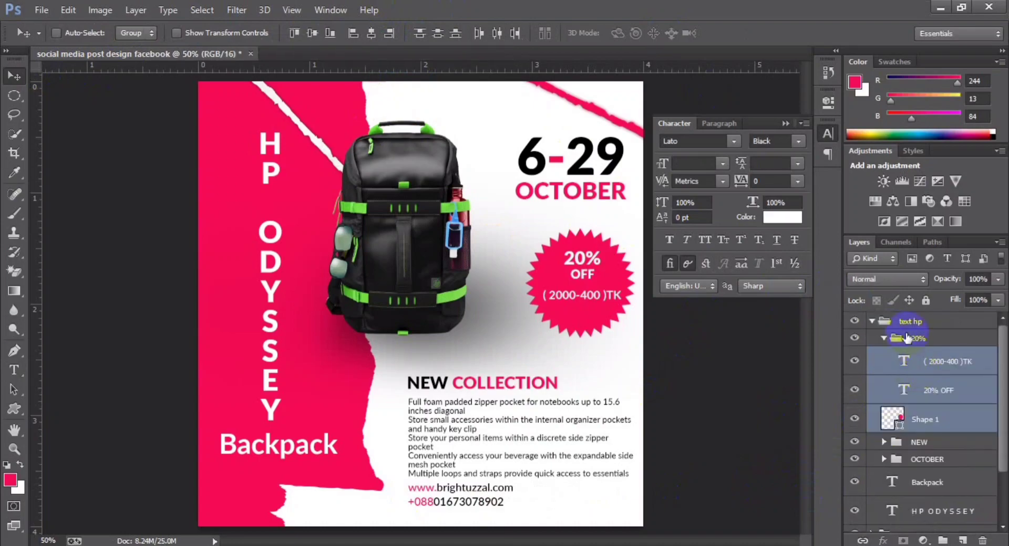
left_click(882, 339)
left_click(872, 321)
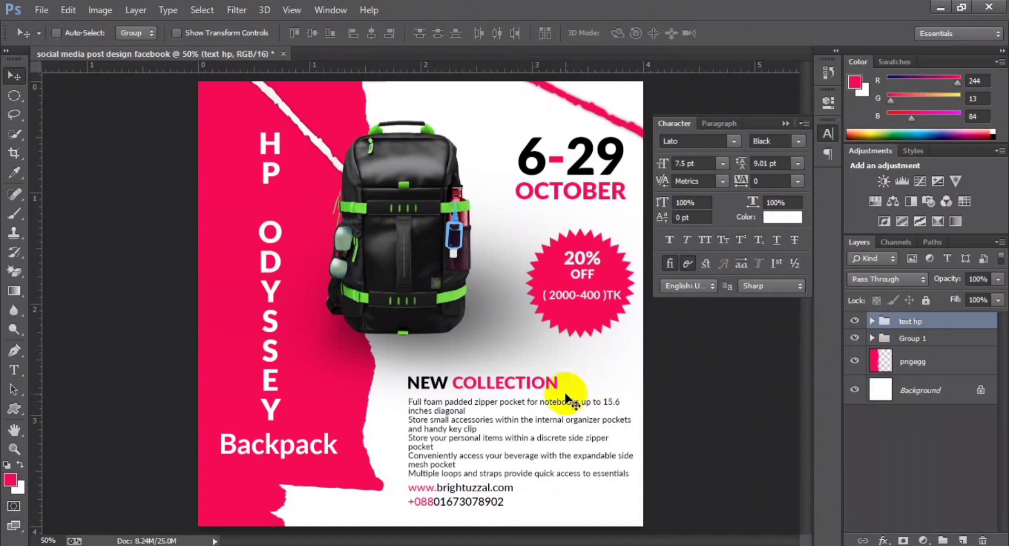
key("ctrl+minus")
key("ctrl+plus")
key("ctrl+minus")
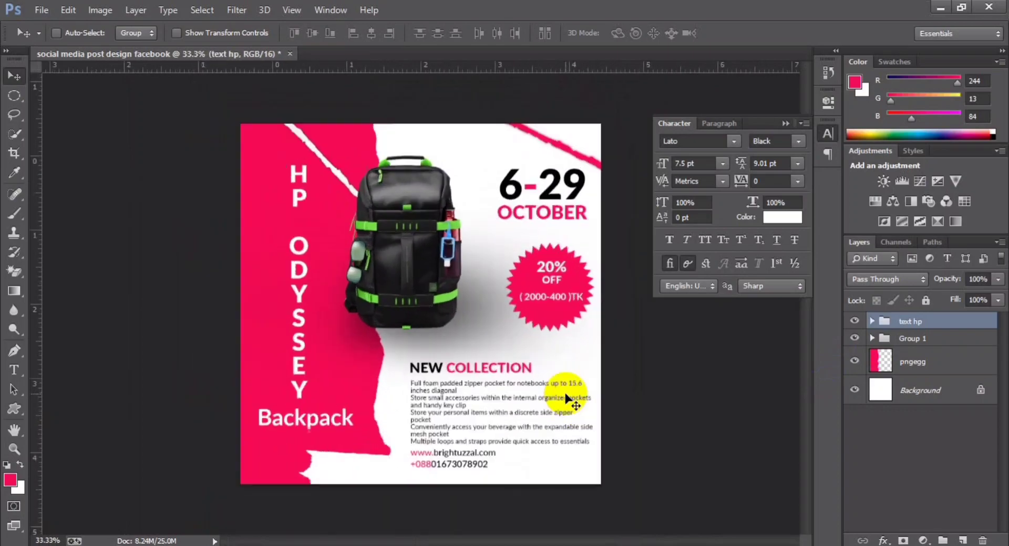
key("ctrl+plus")
key("ctrl+minus")
key("ctrl+plus")
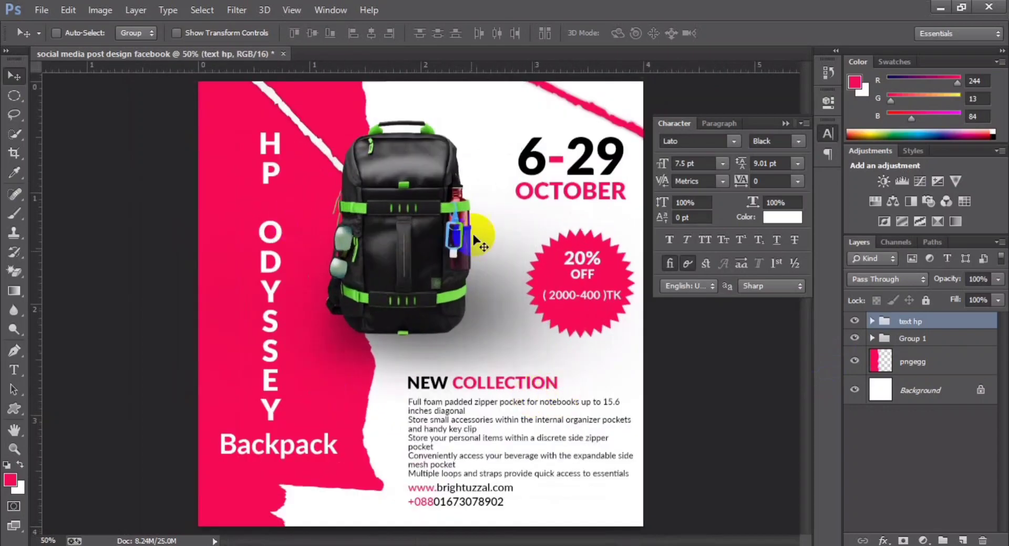